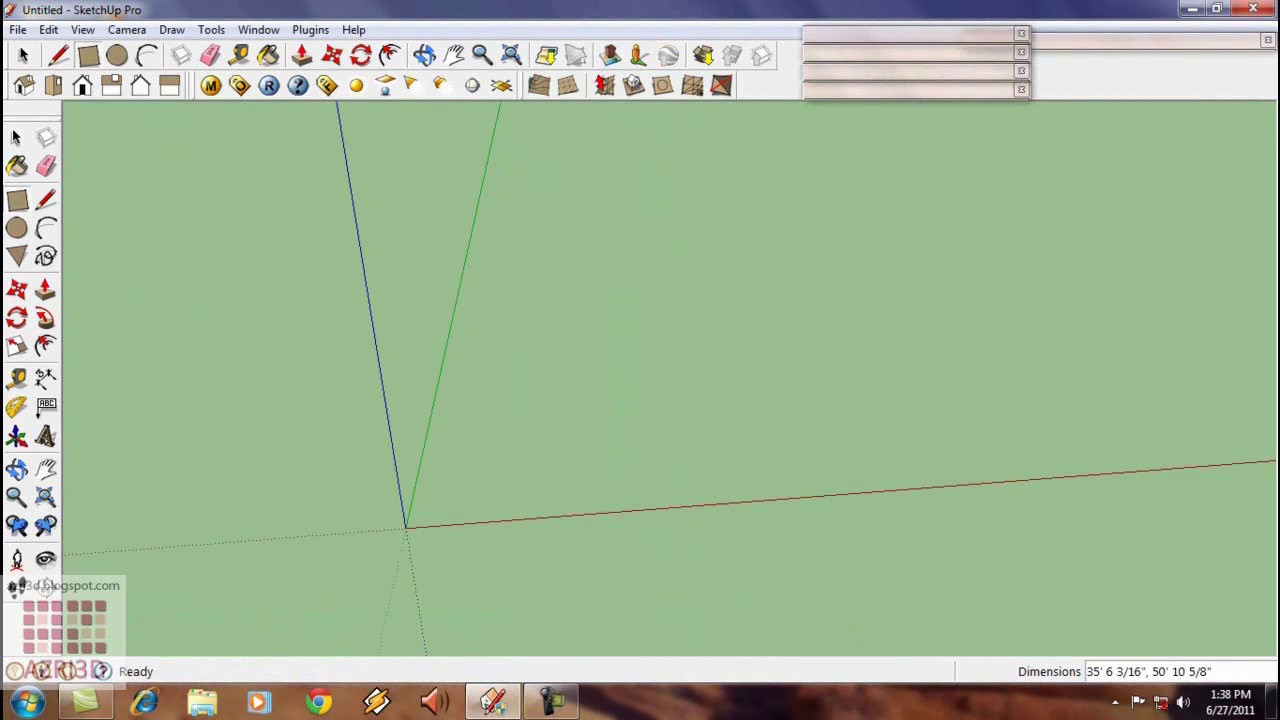
- Draw a 200 x 200 cm square on the ground, starting from a point on the red axis near the origin
click(471, 522)
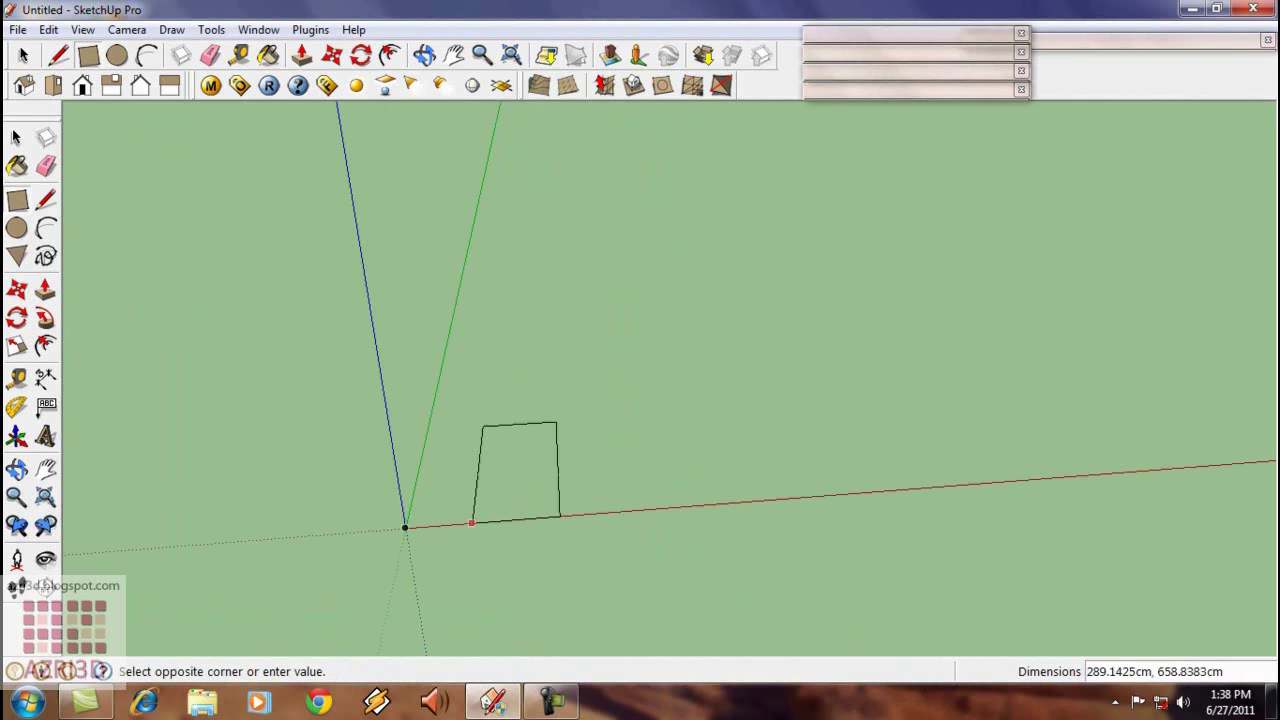
text(200,2)
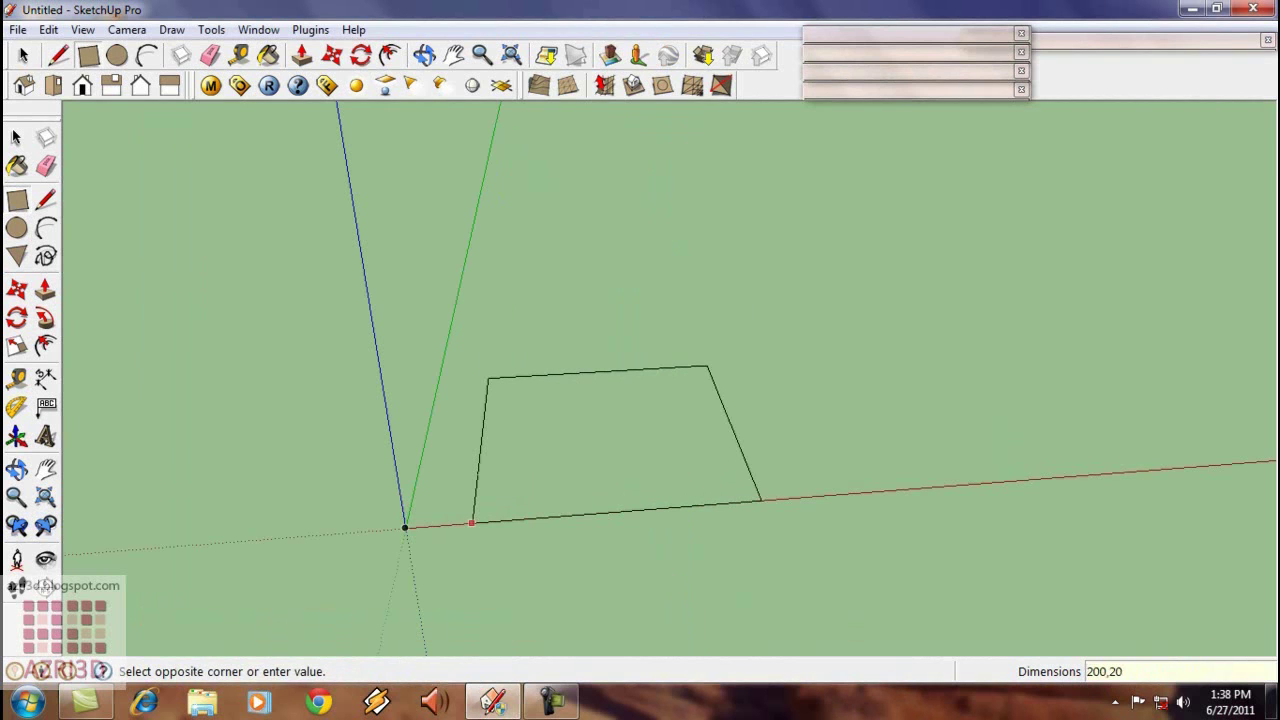
text(0)
key(Return)
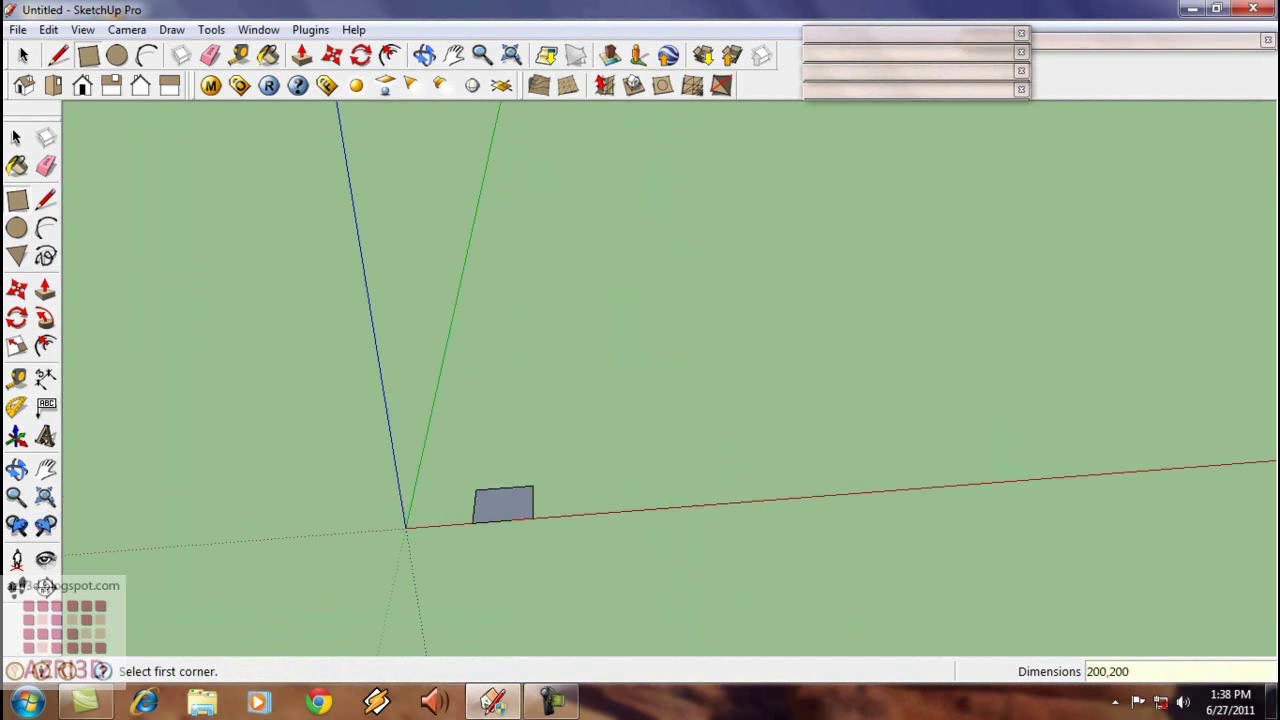
- Extrude the square upward 20 cm with Push/Pull to form a flat slab
key(shift+z)
click(17, 138)
scroll(83, 320, down, 1)
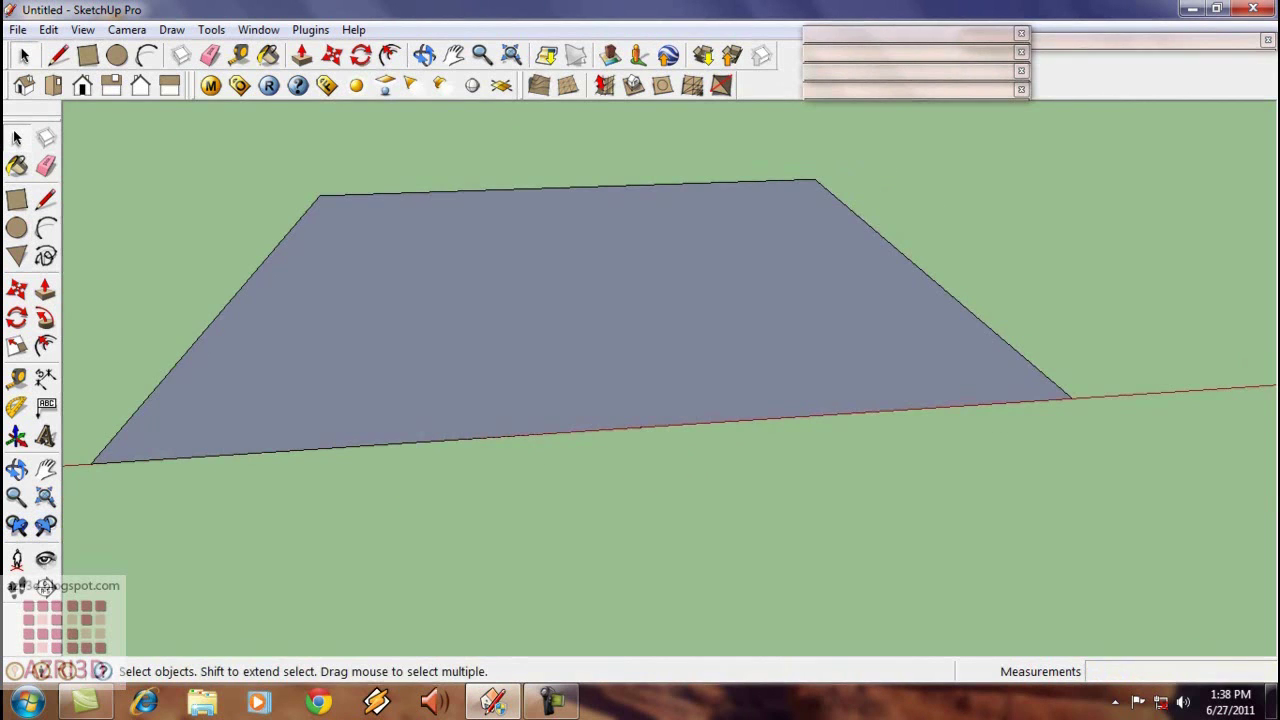
click(46, 289)
scroll(479, 518, down, 3)
click(490, 425)
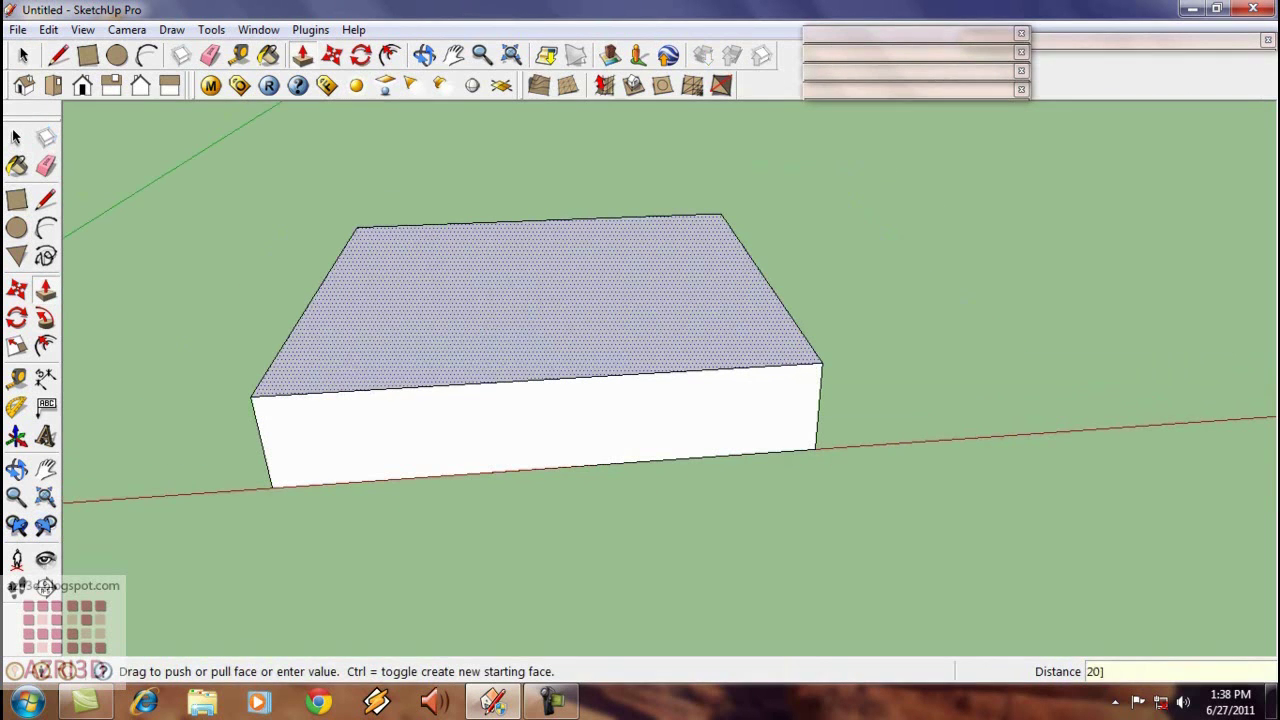
key(Return)
- Draw a rounding arc of about 2.7 cm radius across the upper-left corner of the slab's front face
scroll(230, 460, up, 2)
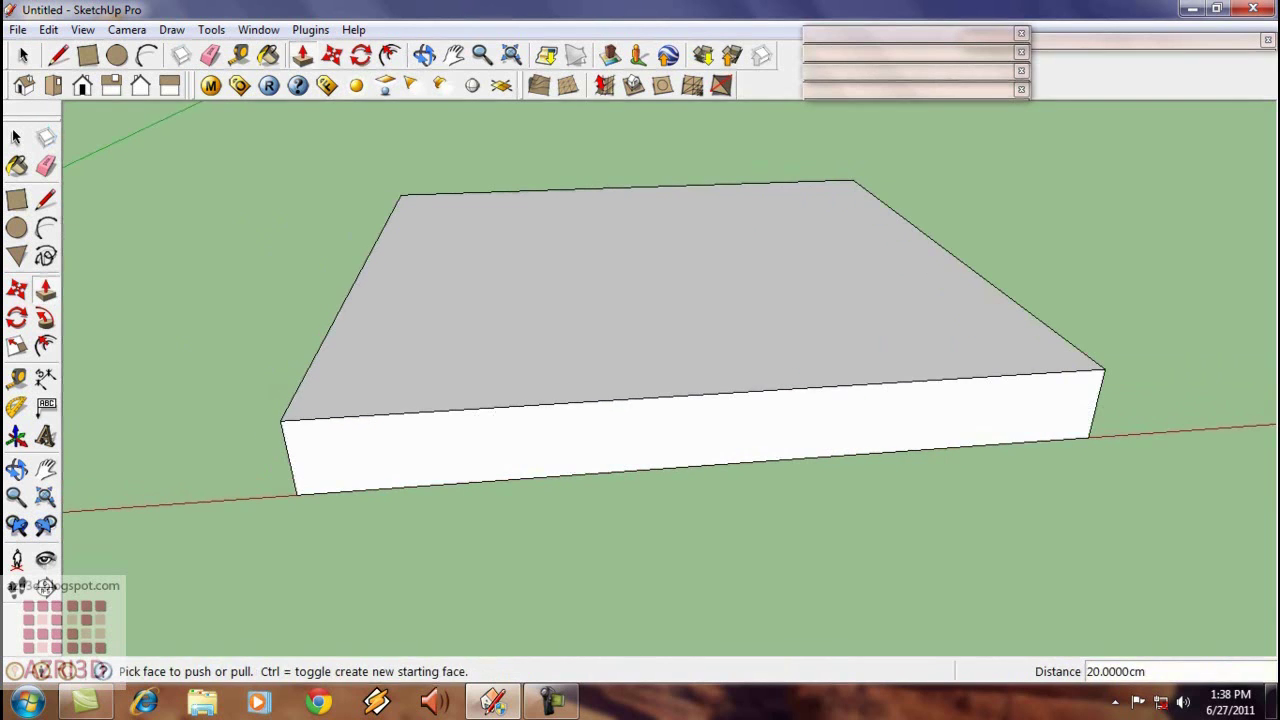
middle_drag(285, 465, 250, 370)
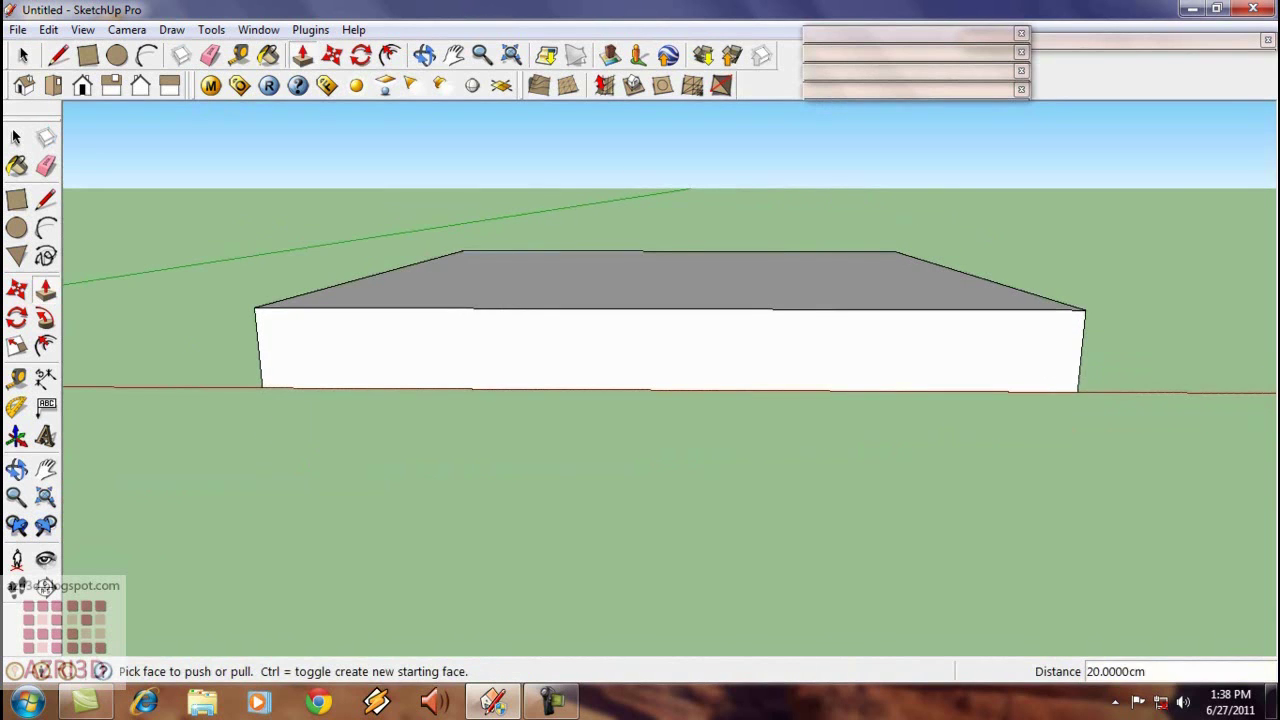
scroll(250, 370, up, 2)
key(a)
scroll(245, 293, up, 3)
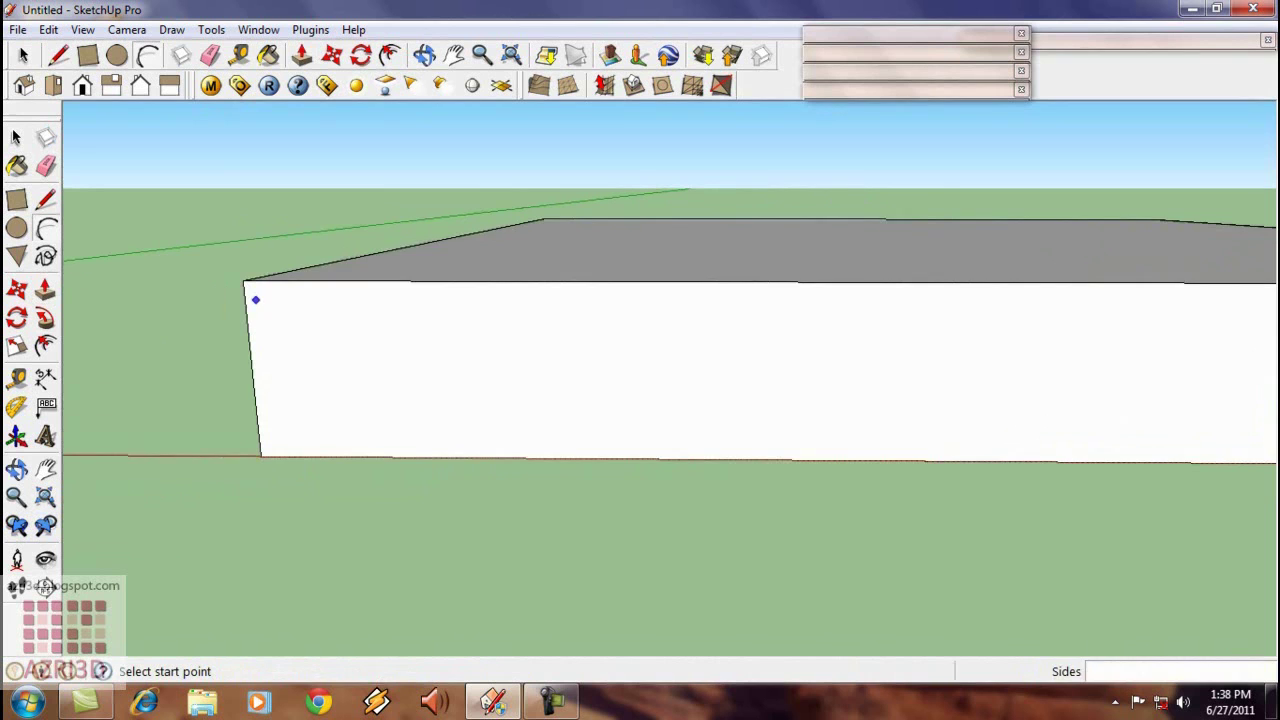
scroll(243, 293, down, 1)
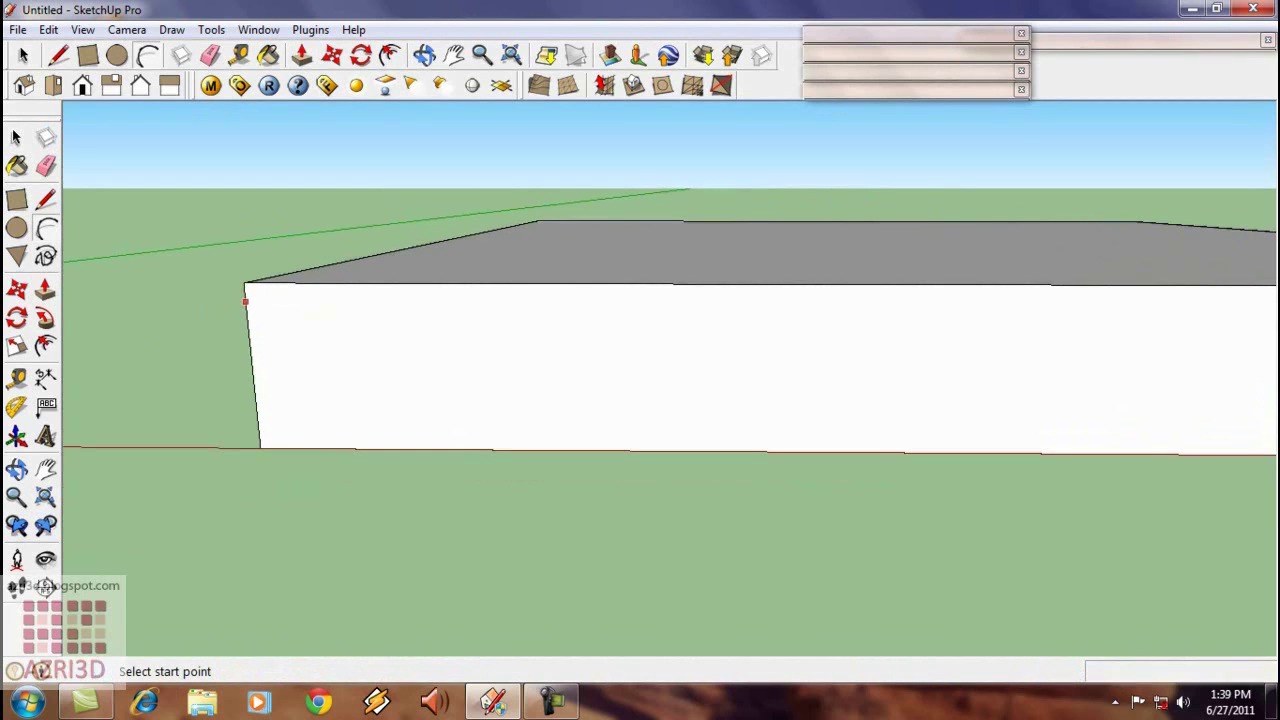
click(245, 304)
click(266, 283)
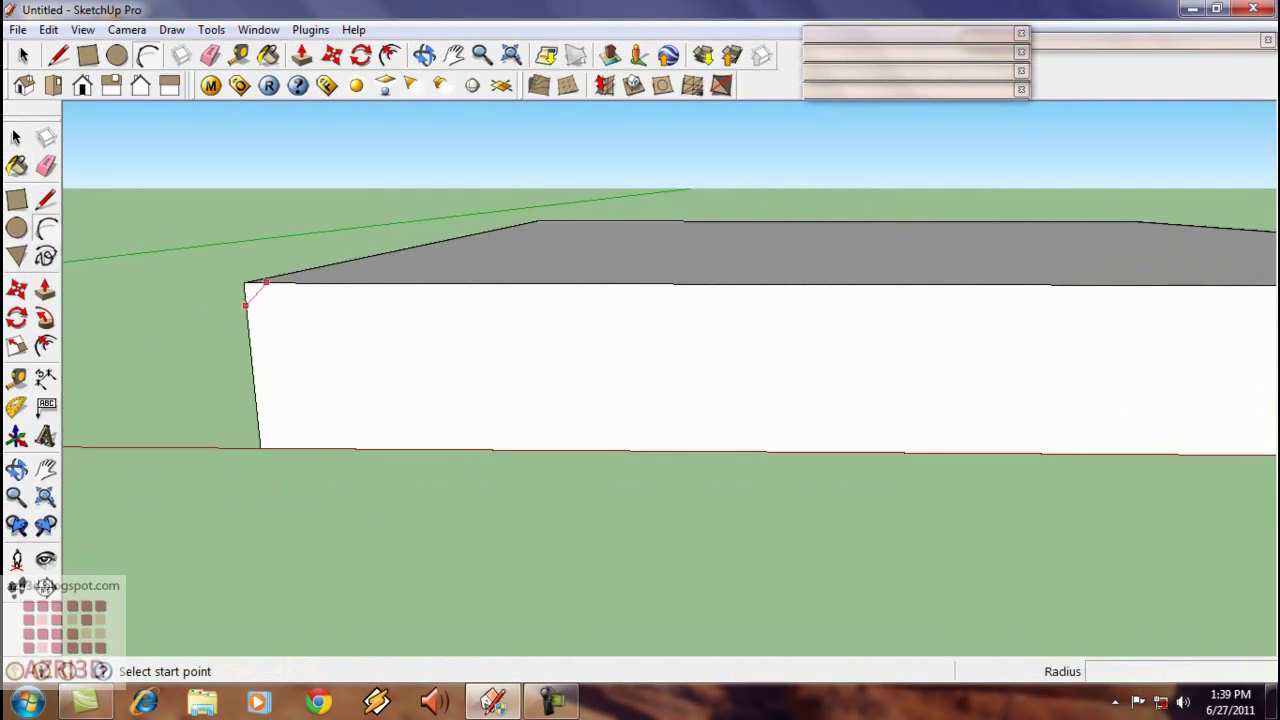
scroll(258, 298, up, 3)
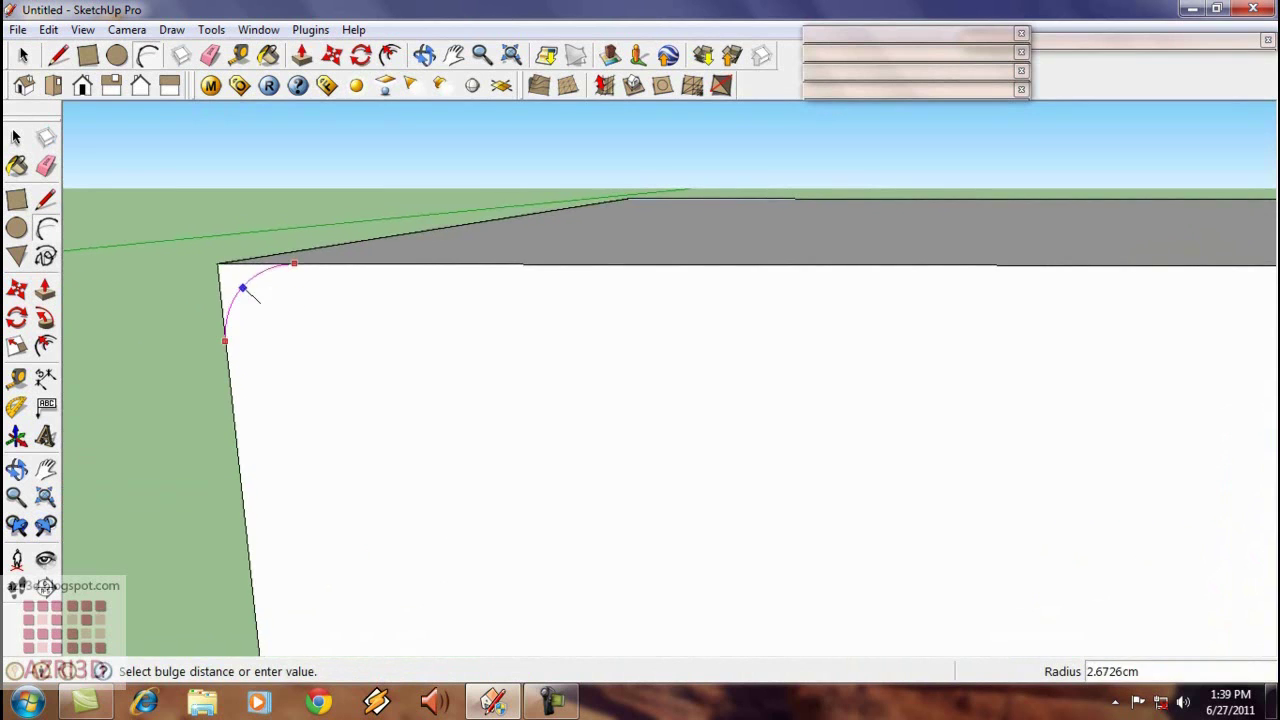
click(250, 278)
scroll(275, 315, down, 3)
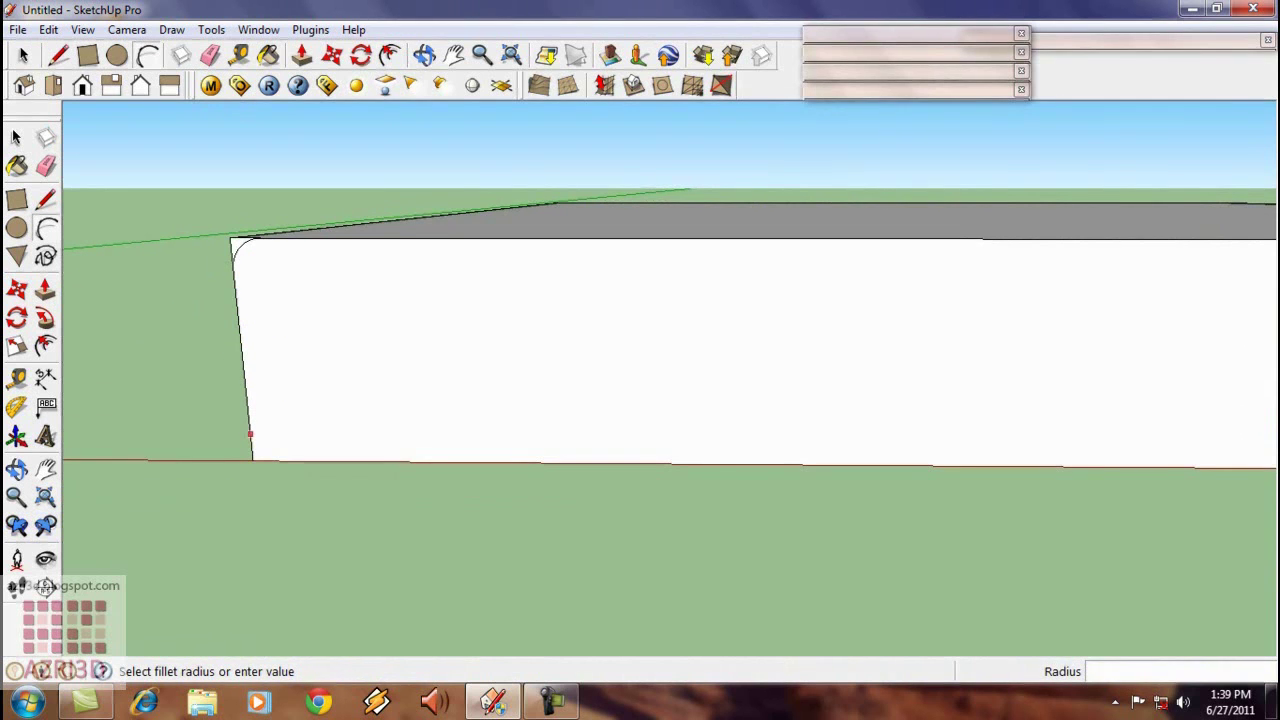
click(250, 434)
click(280, 460)
scroll(261, 453, up, 2)
key(Escape)
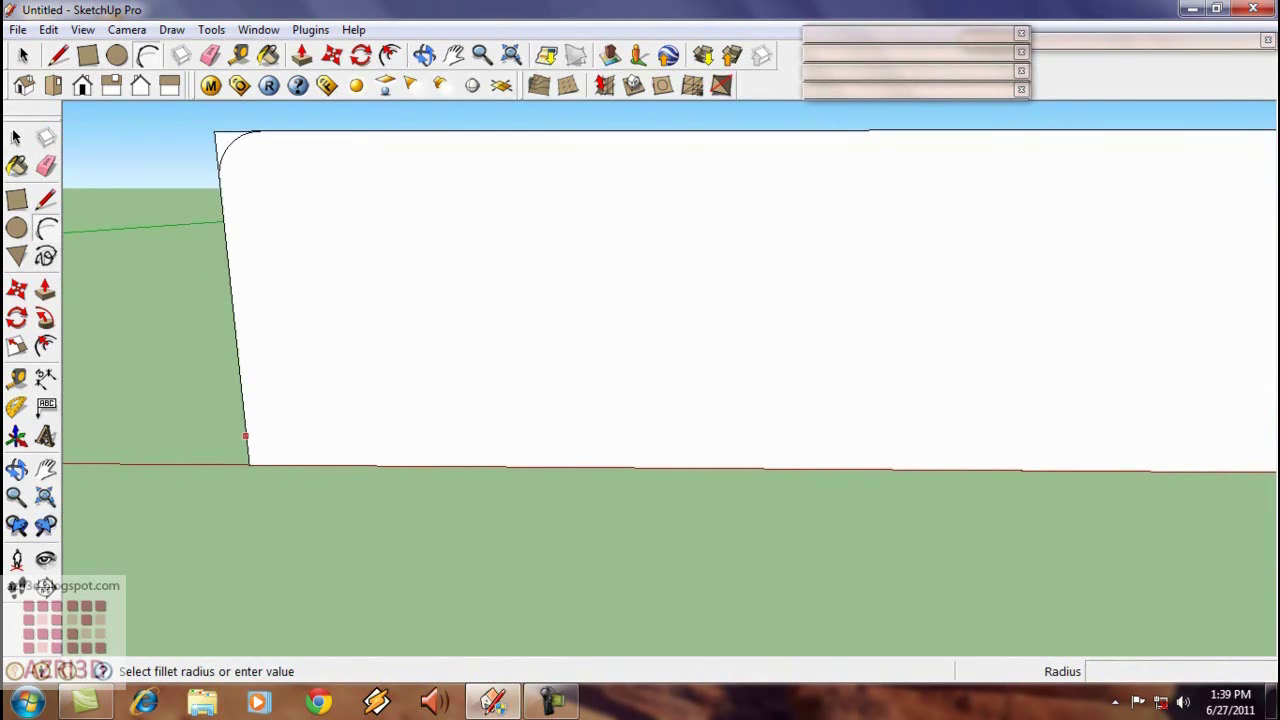
click(246, 436)
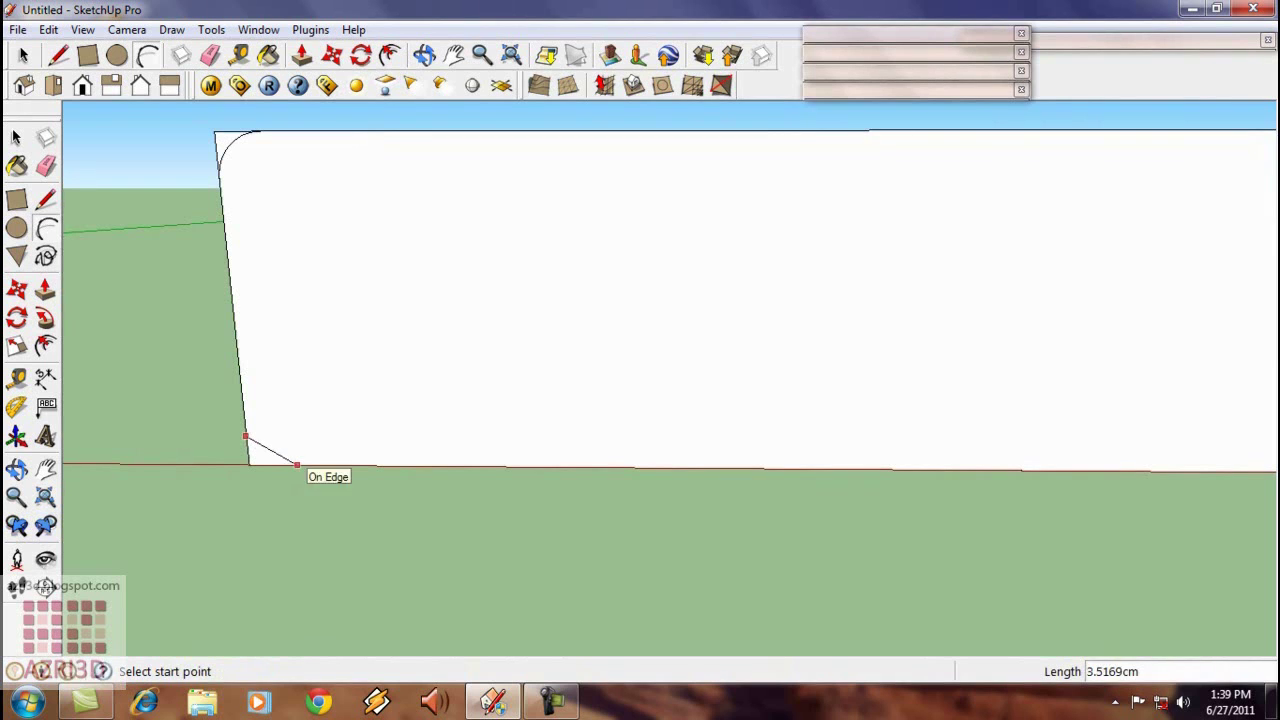
click(297, 465)
scroll(271, 451, up, 2)
key(Escape)
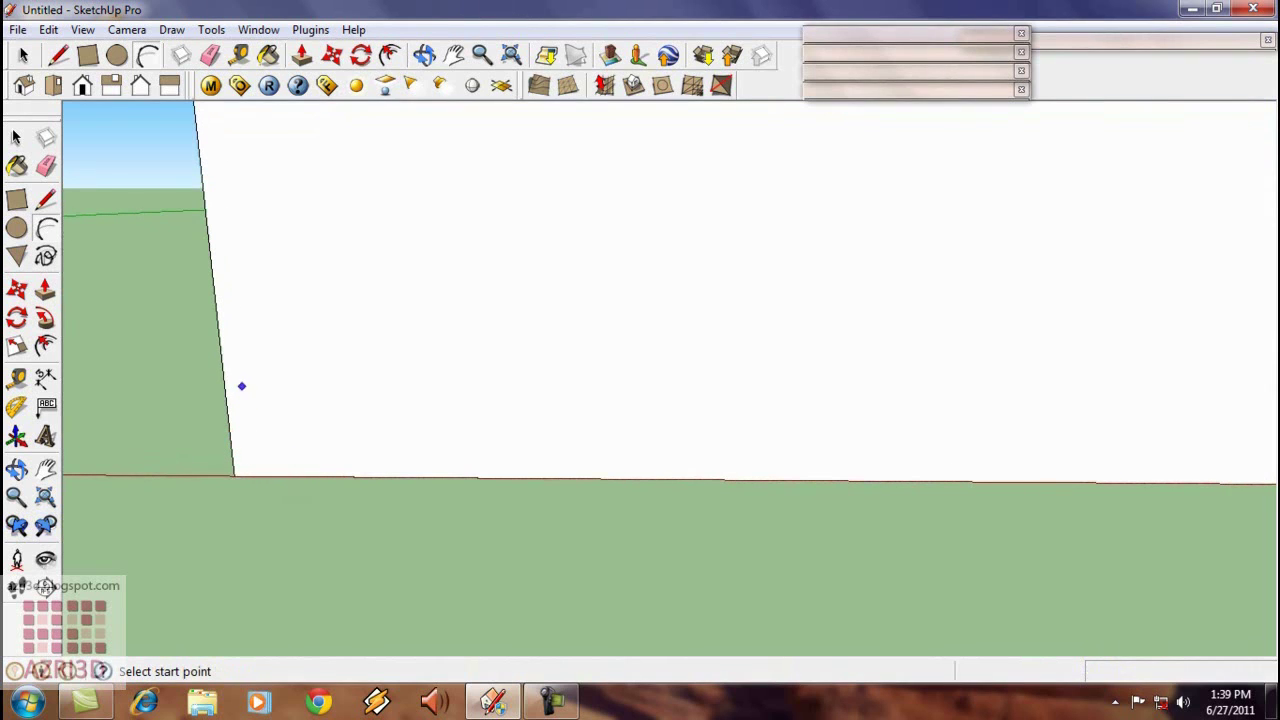
- Draw a rounding arc with a bulge of about 0.9 cm across the lower-left corner of the slab's front face
click(224, 386)
click(340, 476)
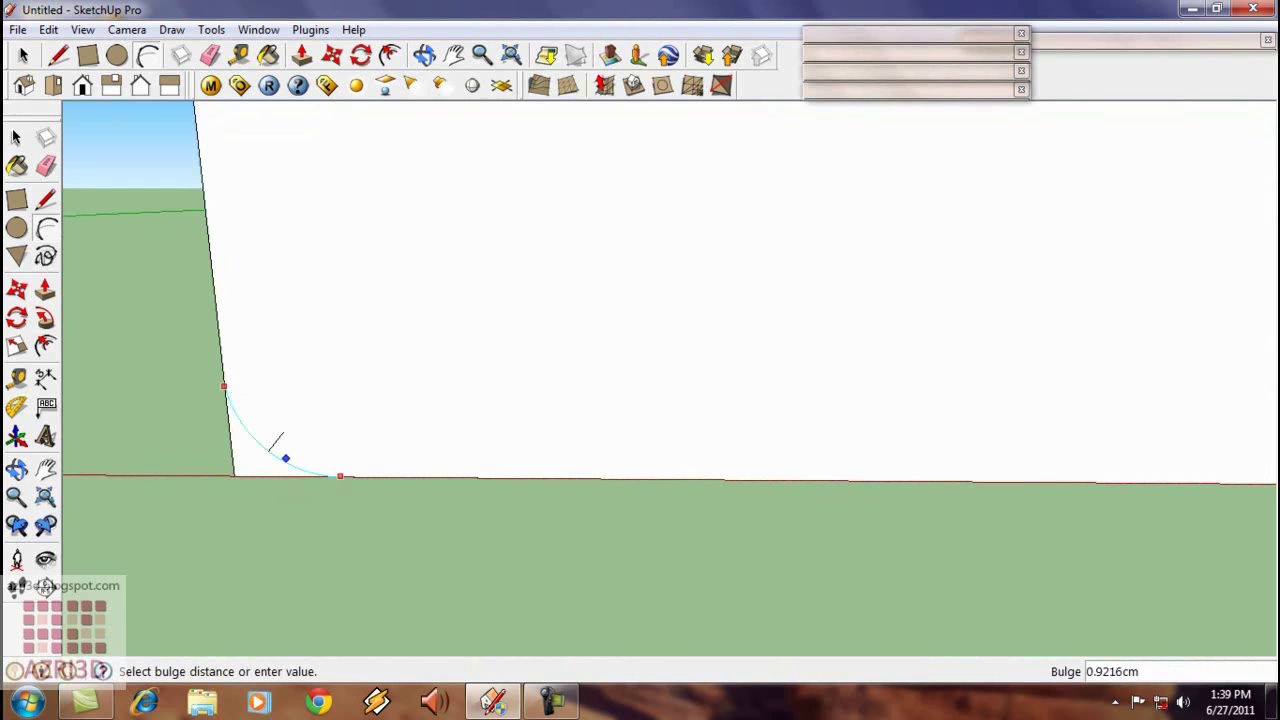
click(268, 447)
- Round the slab's upper edges by running Follow Me on the upper corner profile around the top face
middle_drag(268, 447, 454, 435)
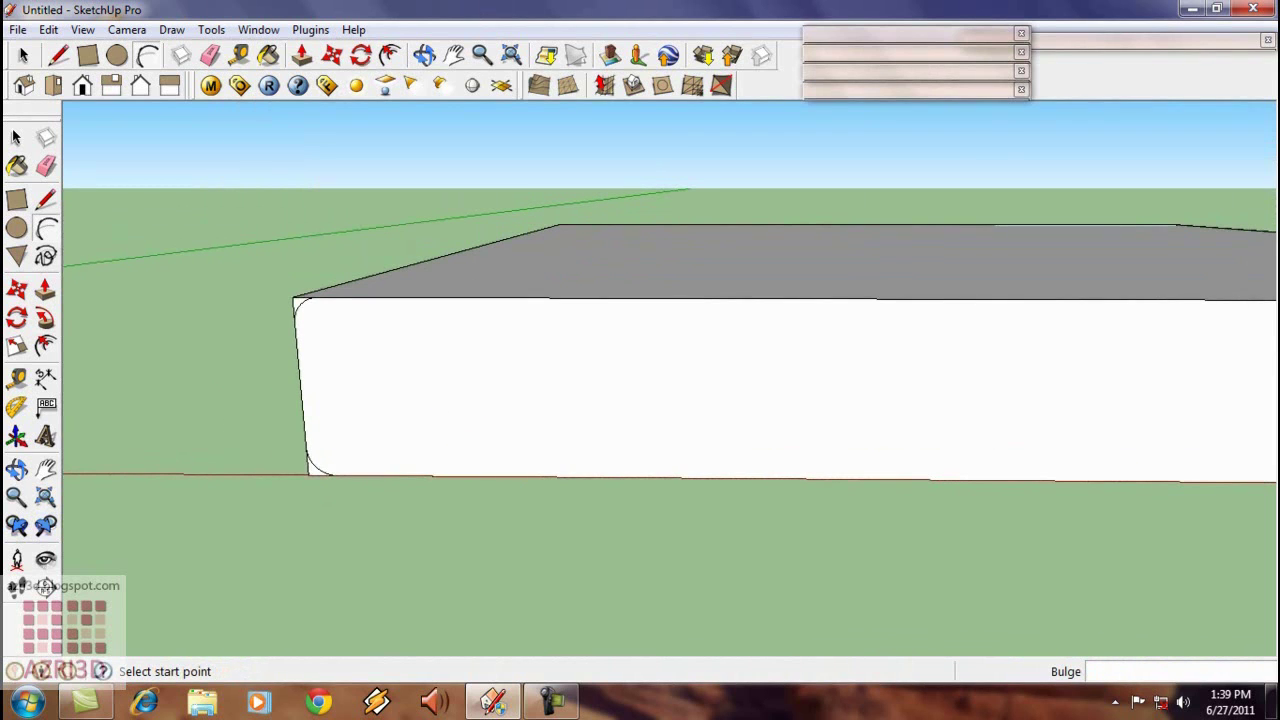
click(16, 138)
click(480, 272)
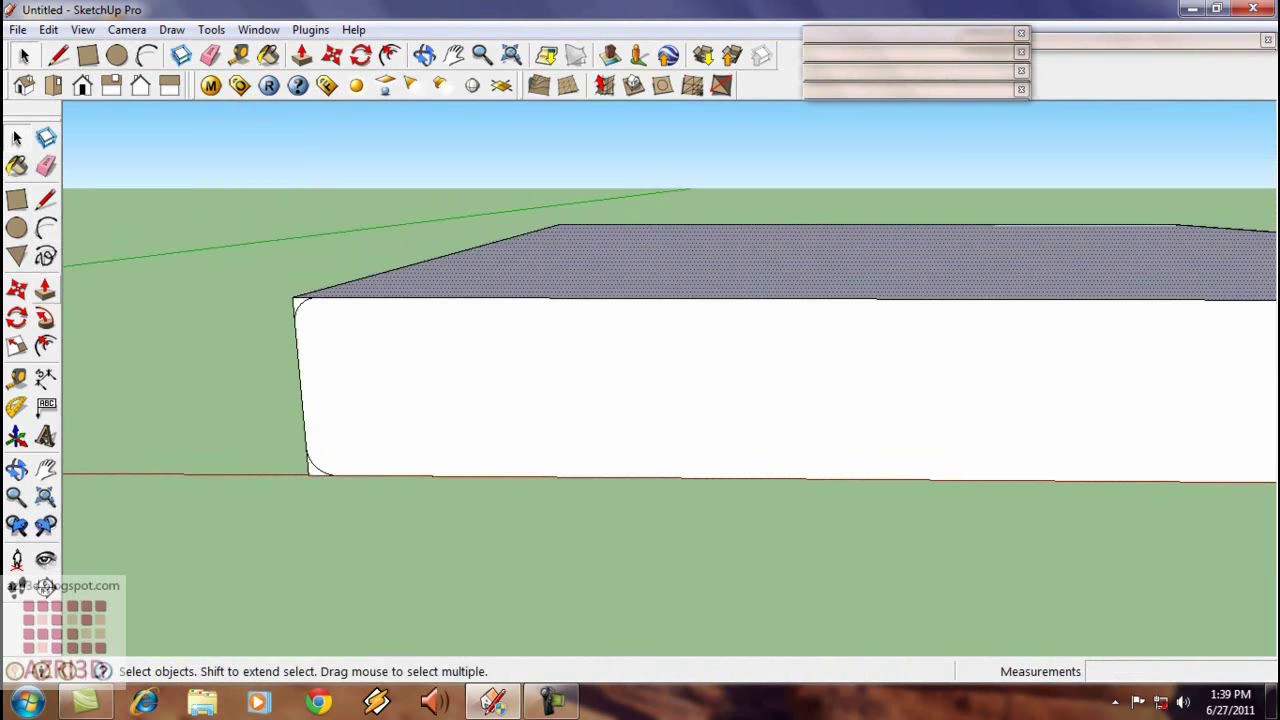
click(46, 318)
scroll(352, 304, up, 2)
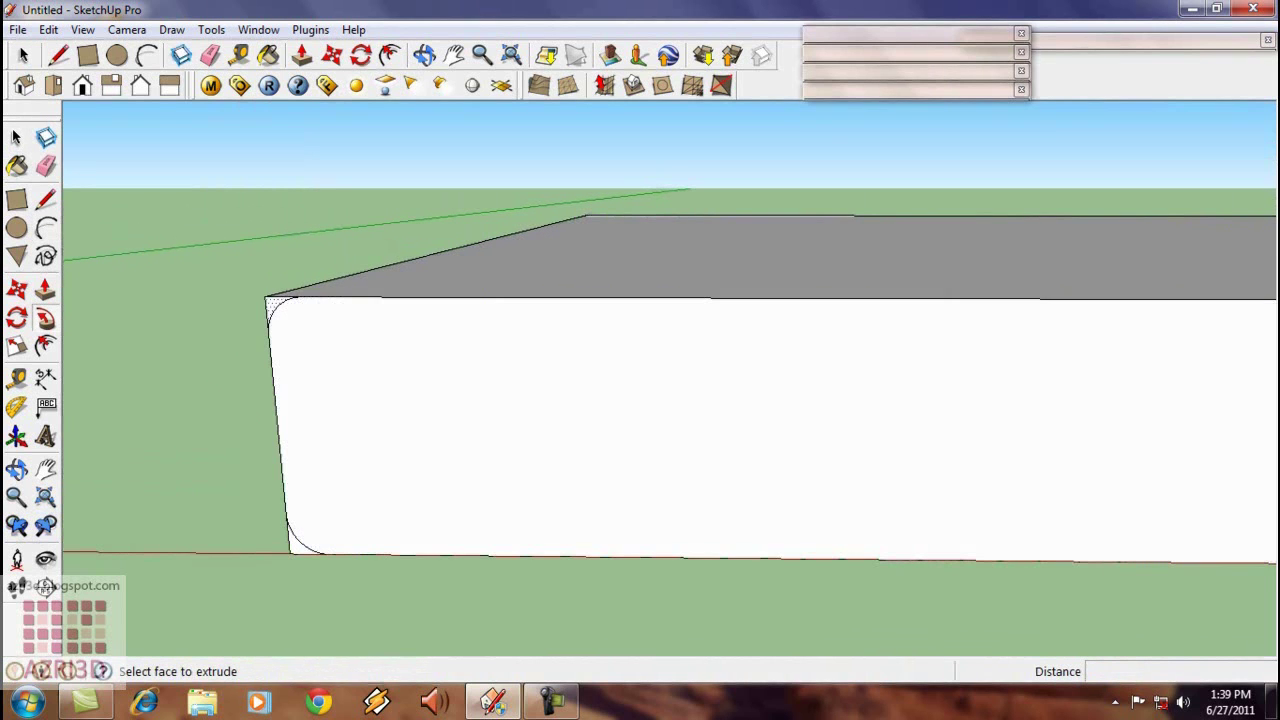
click(271, 302)
- Round the slab's lower edges by running Follow Me on the lower corner profile around the bottom face
scroll(271, 302, down, 2)
click(16, 138)
middle_drag(440, 460, 460, 270)
click(480, 490)
middle_drag(480, 490, 468, 615)
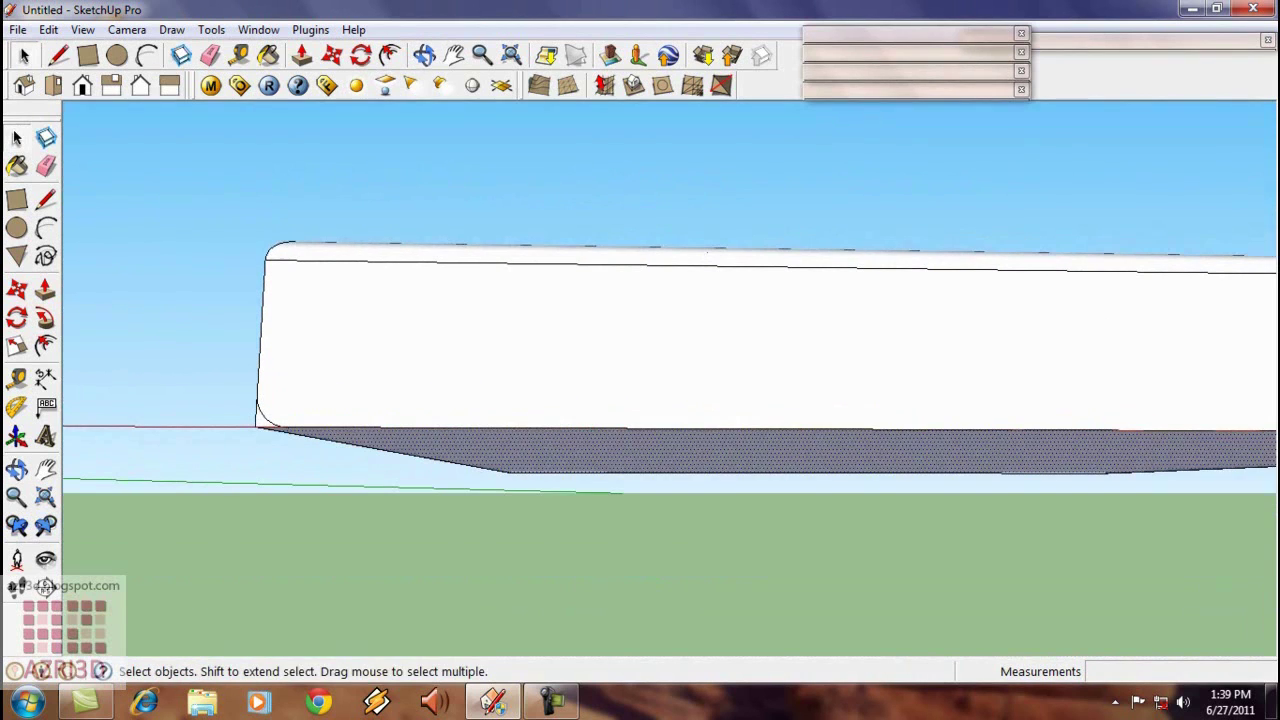
click(45, 318)
scroll(262, 400, up, 3)
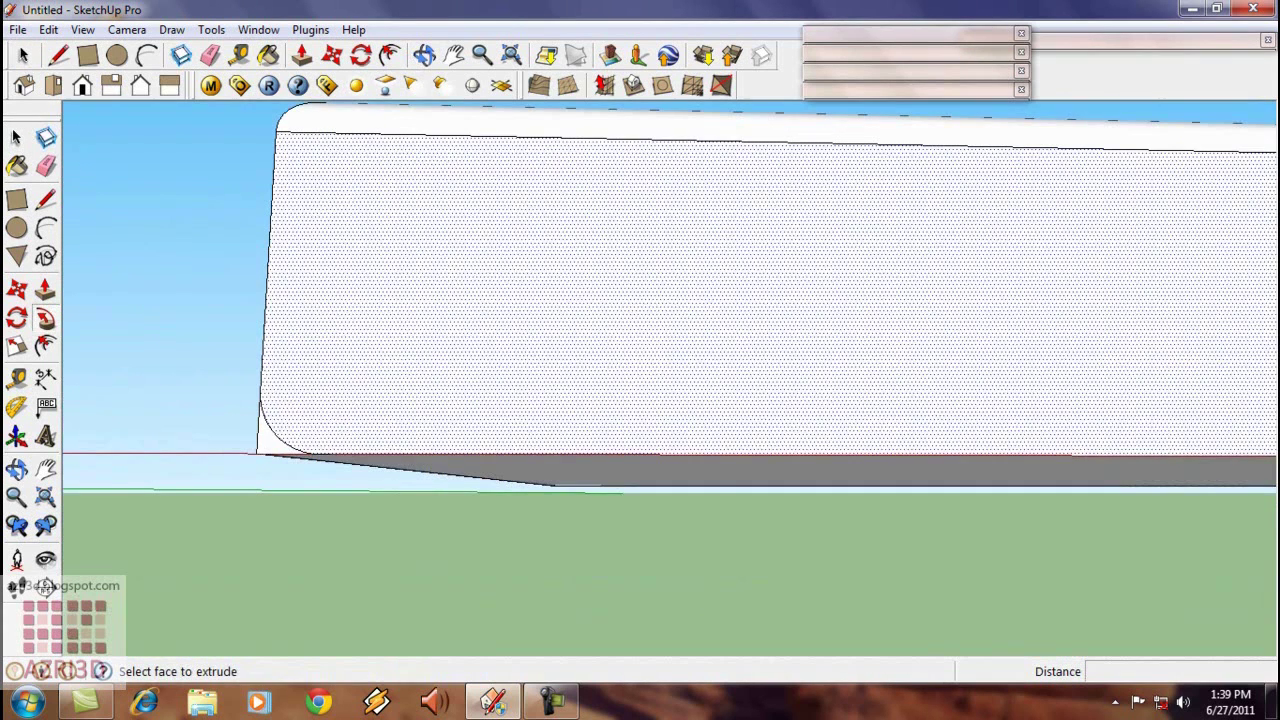
scroll(300, 390, down, 5)
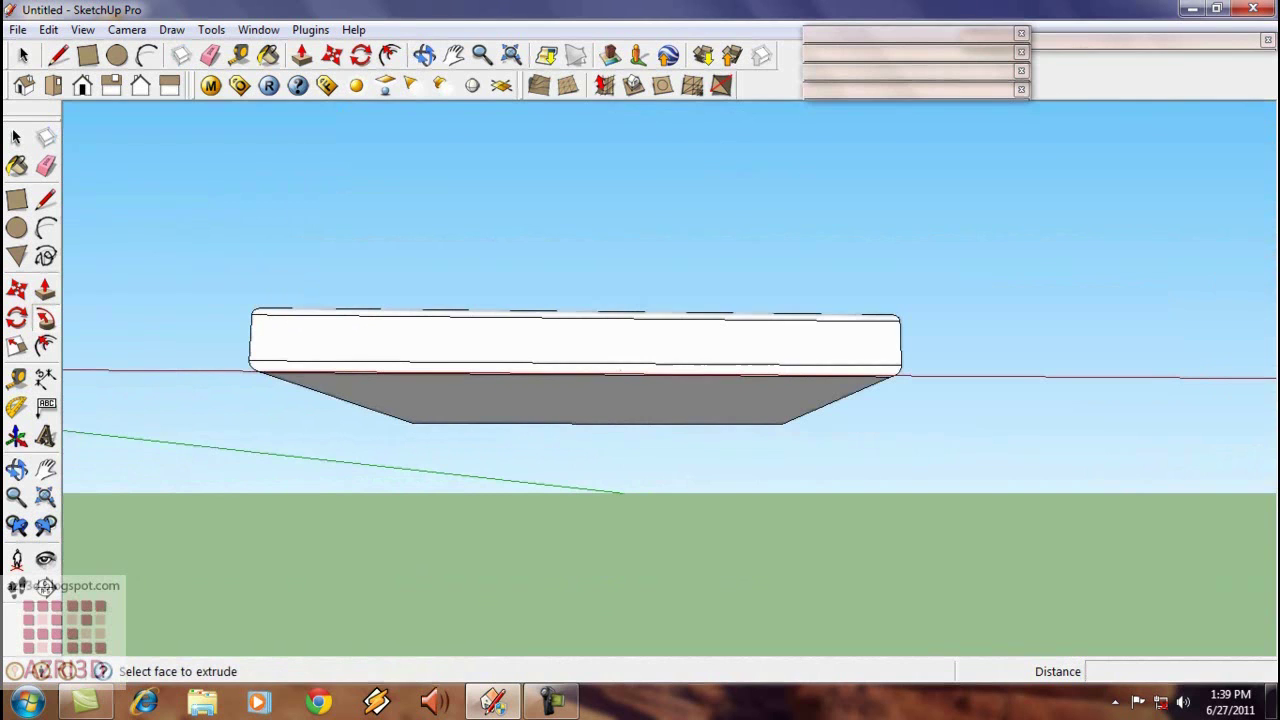
key(space)
- Select the entire rounded slab and make it a group
middle_drag(300, 340, 400, 560)
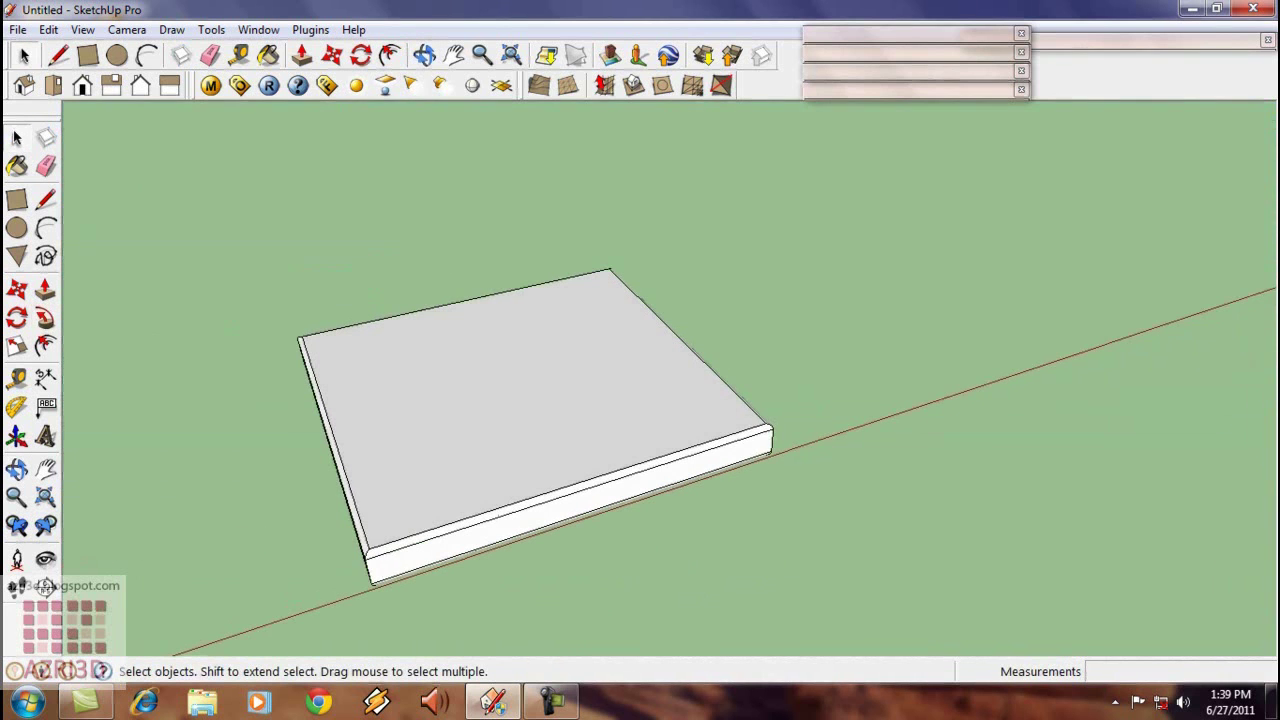
drag(217, 227, 955, 637)
scroll(450, 295, down, 2)
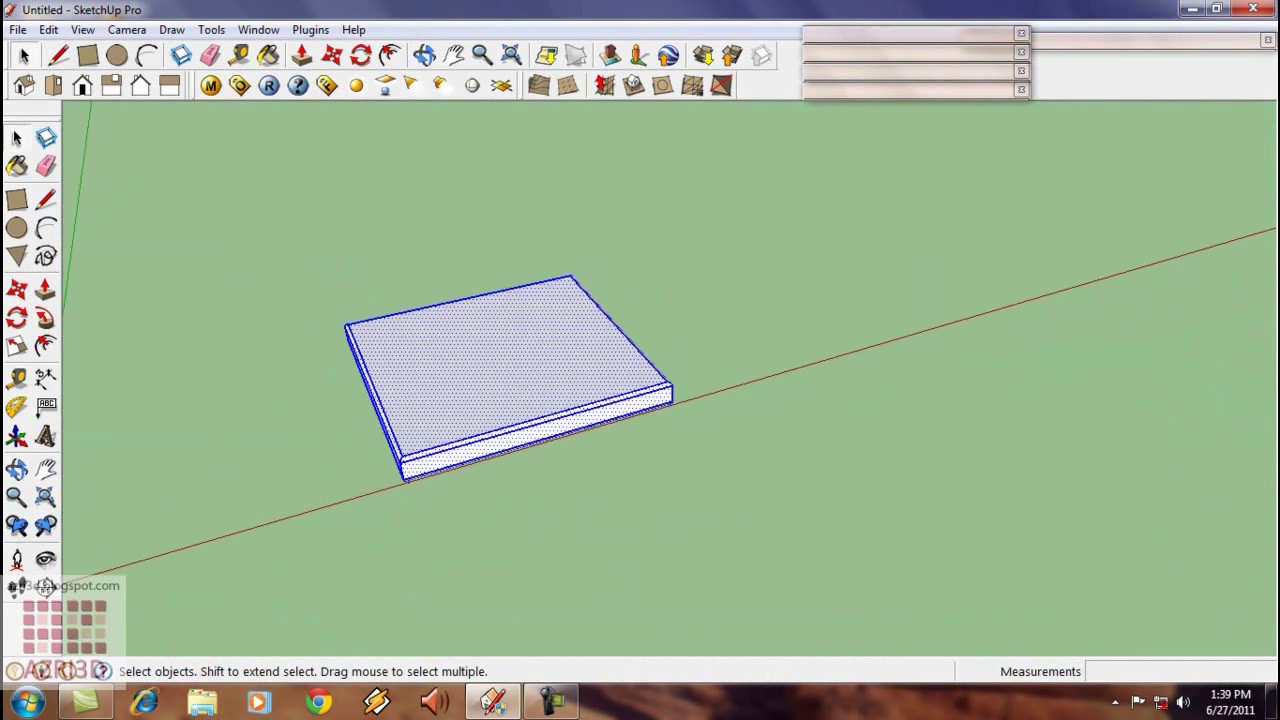
drag(307, 215, 882, 577)
right_click(557, 396)
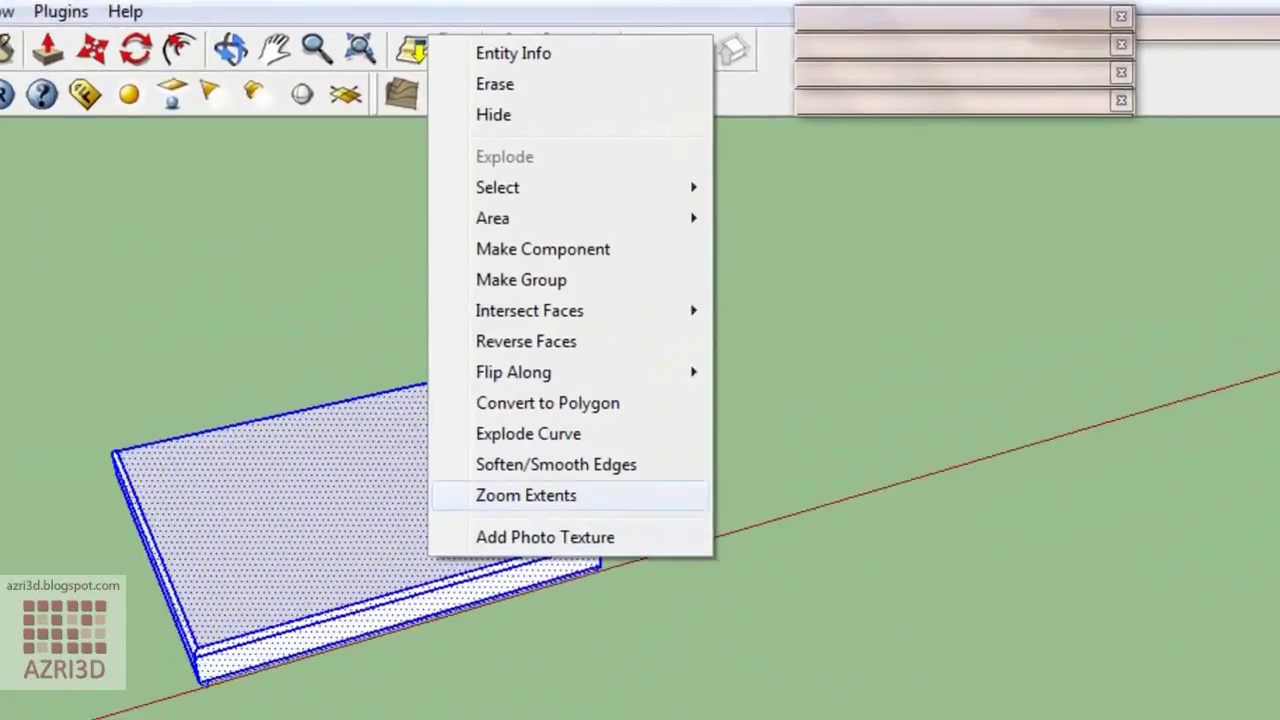
click(618, 210)
- Soften all edges inside the slab group with an angle between normals of 11.4 degrees, and leave the group
triple_click(296, 574)
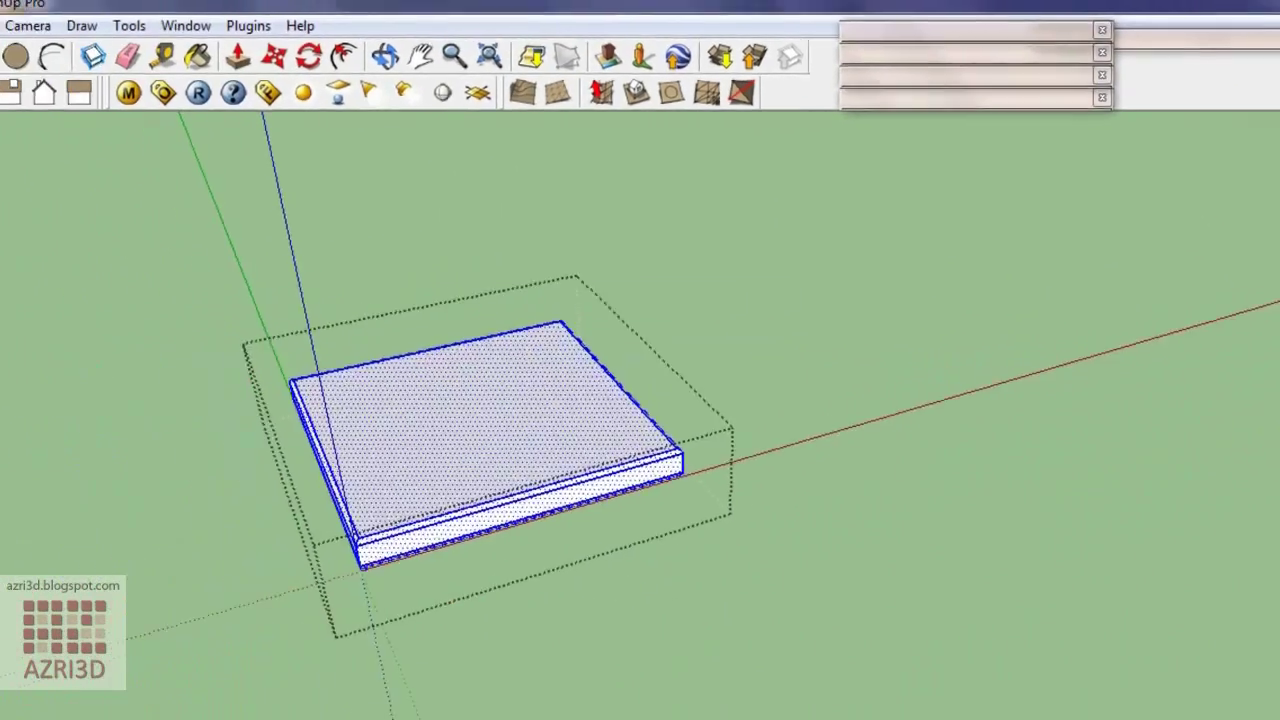
right_click(296, 574)
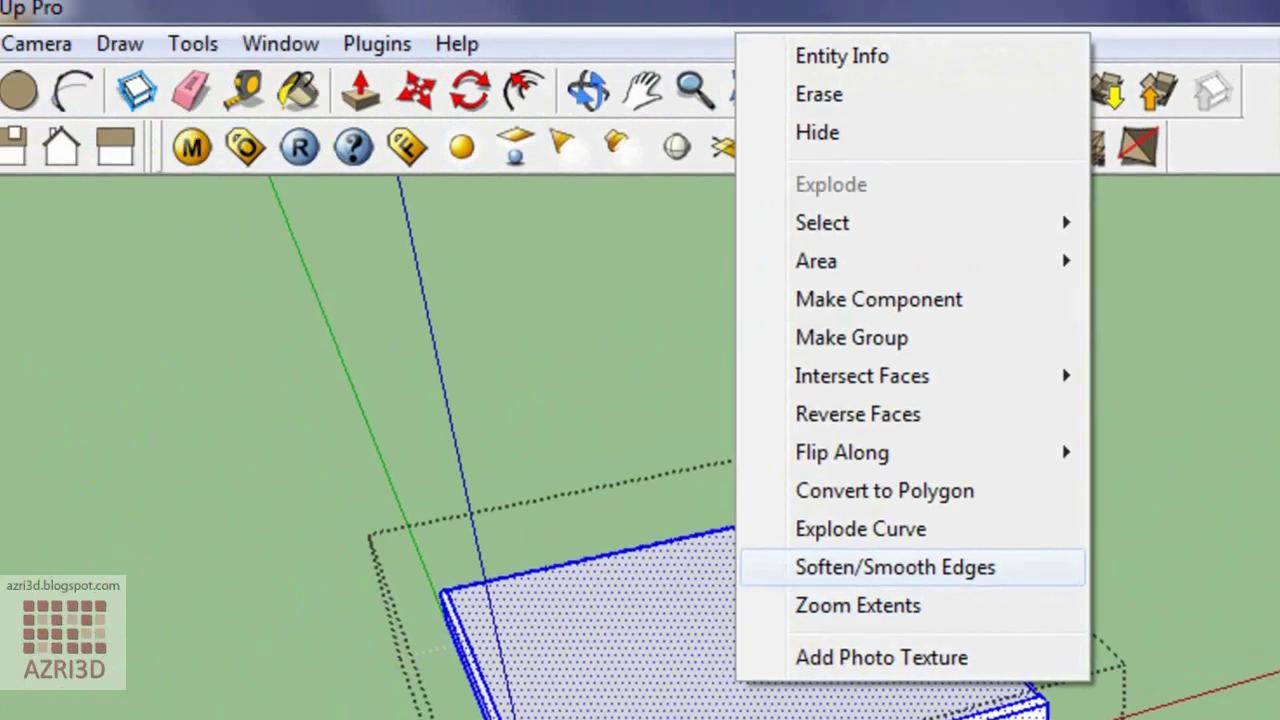
click(895, 567)
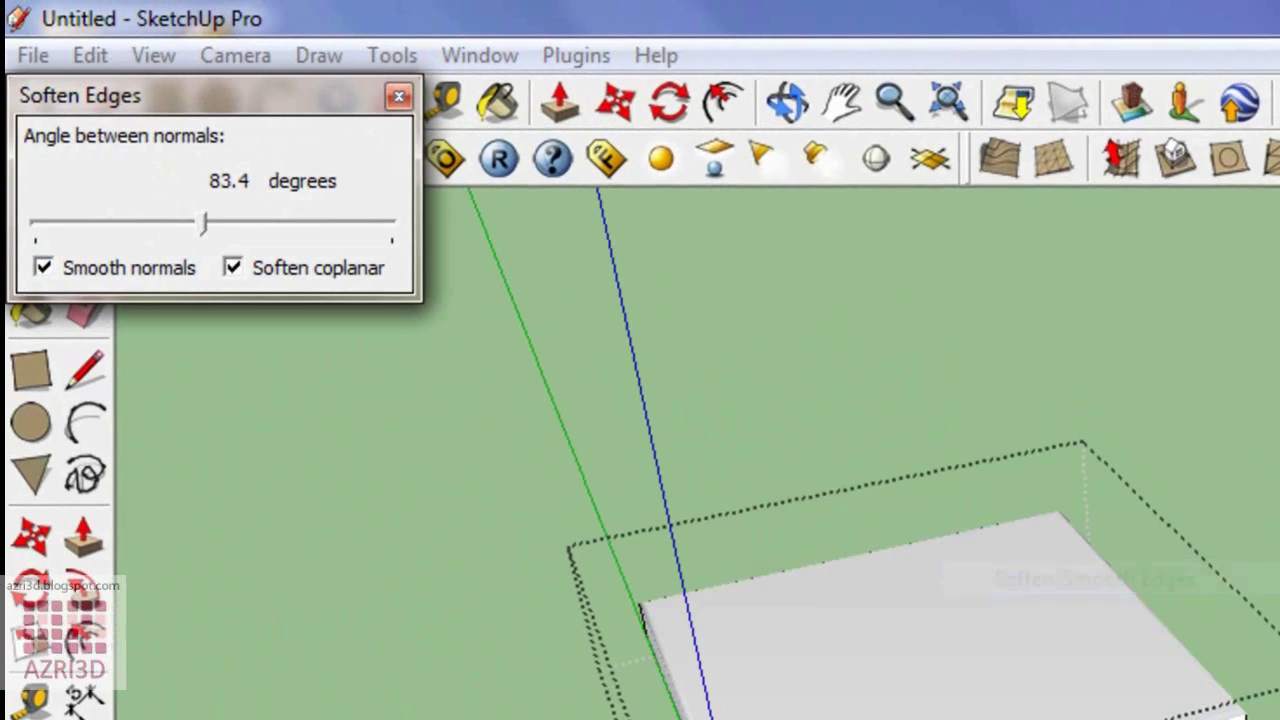
drag(204, 222, 44, 222)
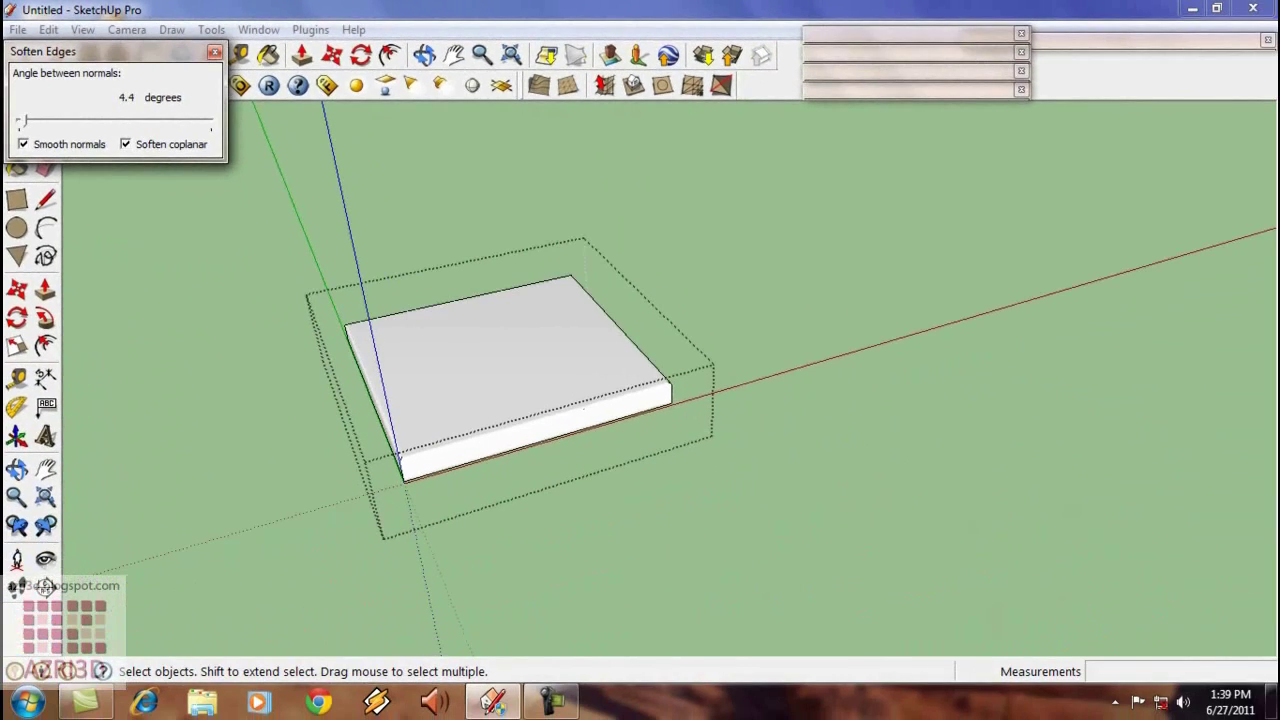
drag(24, 121, 33, 121)
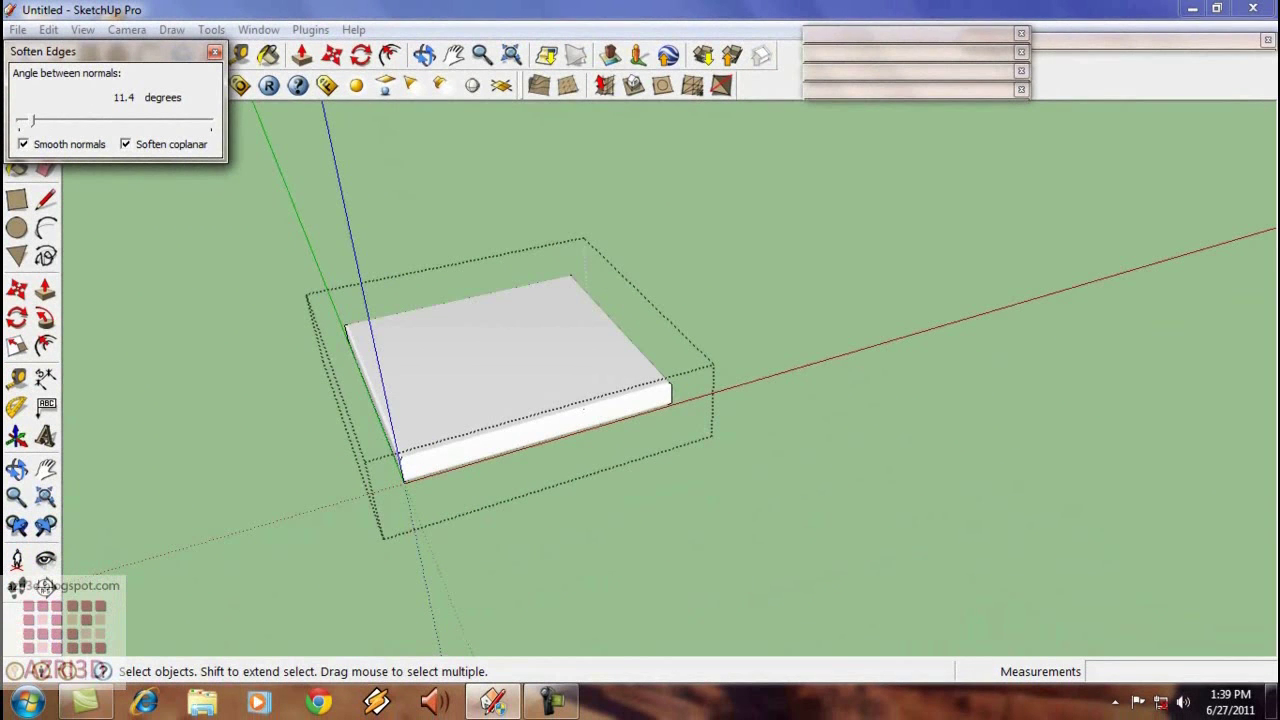
click(215, 52)
click(770, 430)
- Draw a 200 x 120 cm rectangle on the ground beside the slab, starting on the red axis
middle_drag(770, 430, 710, 415)
scroll(497, 430, down, 2)
middle_drag(640, 290, 606, 372)
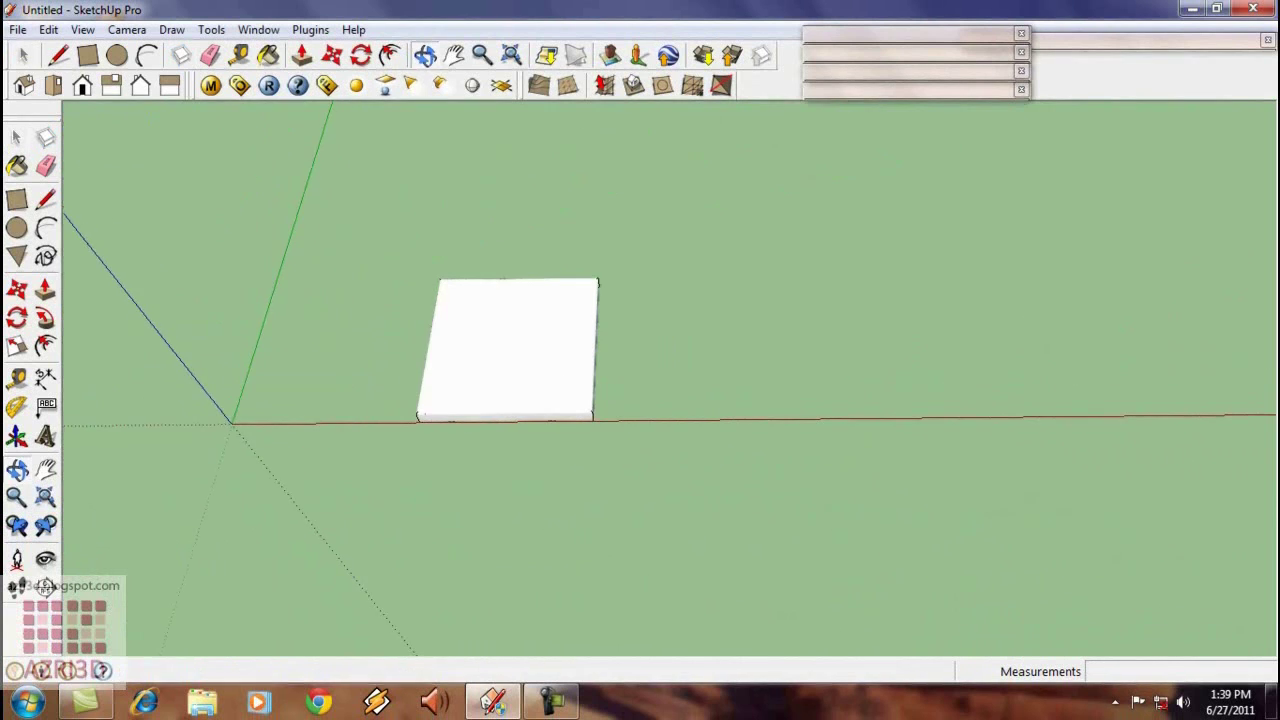
scroll(608, 368, up, 1)
key(r)
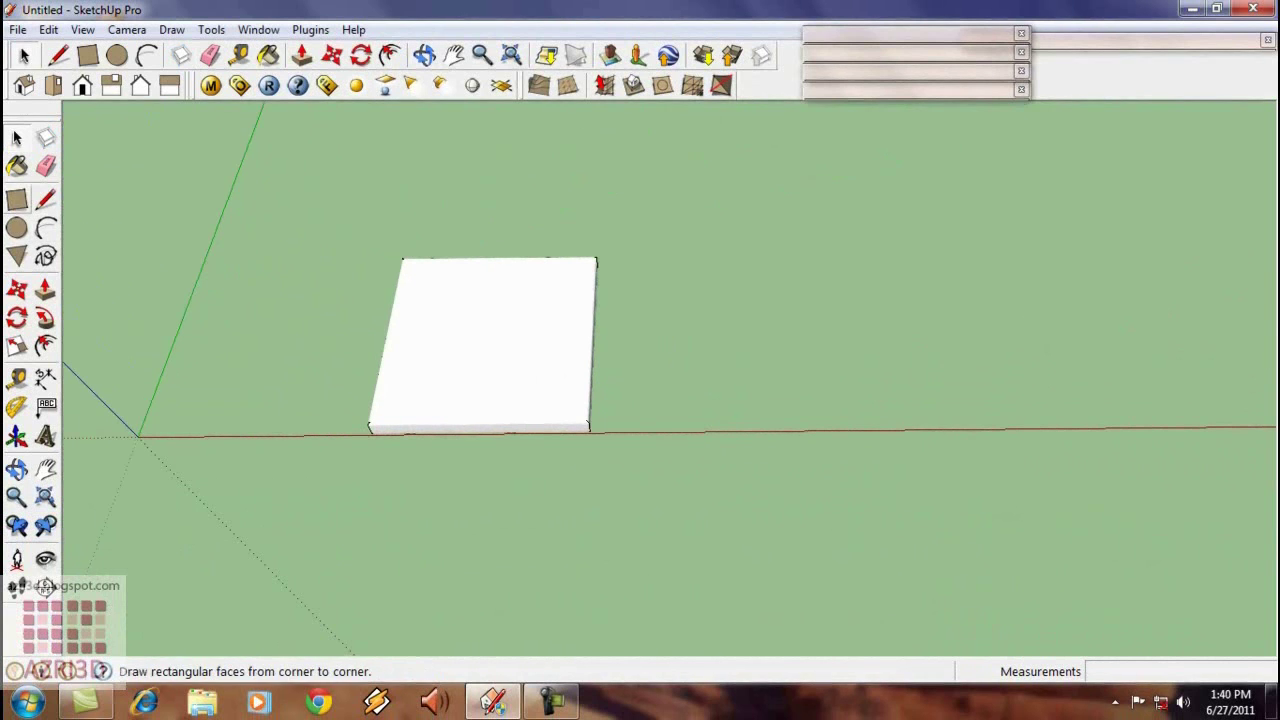
click(648, 432)
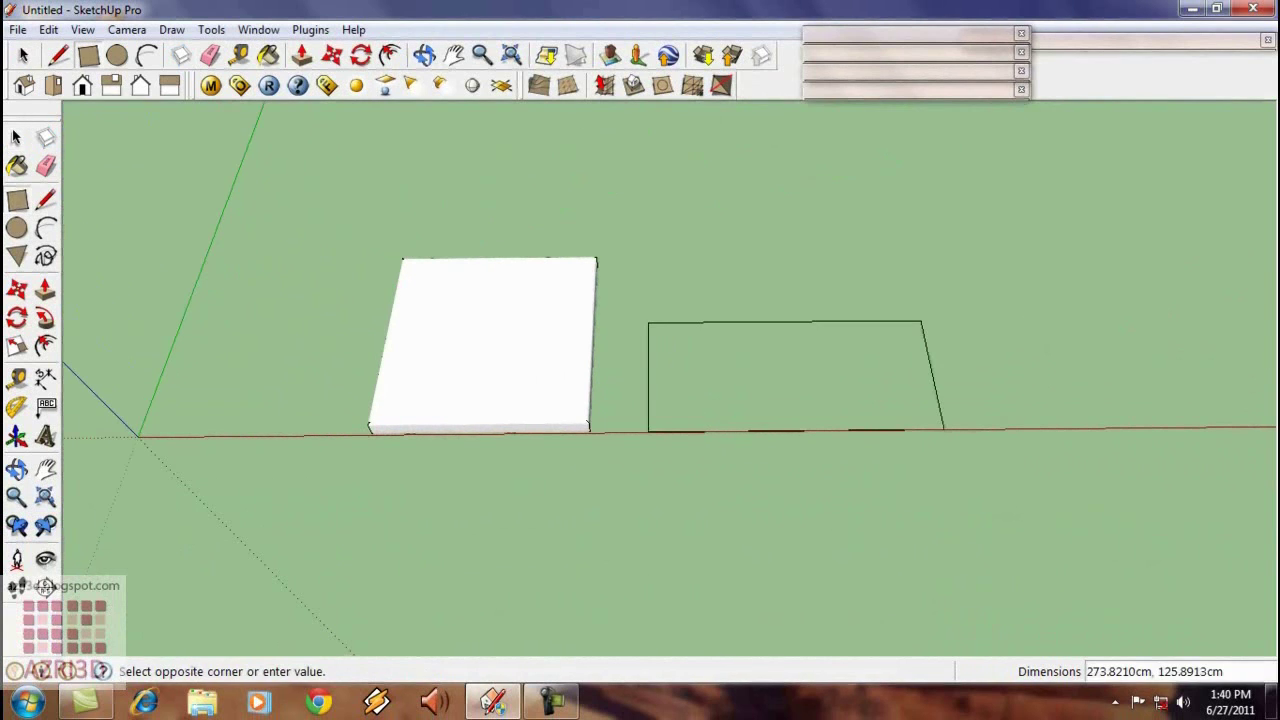
text(200,120)
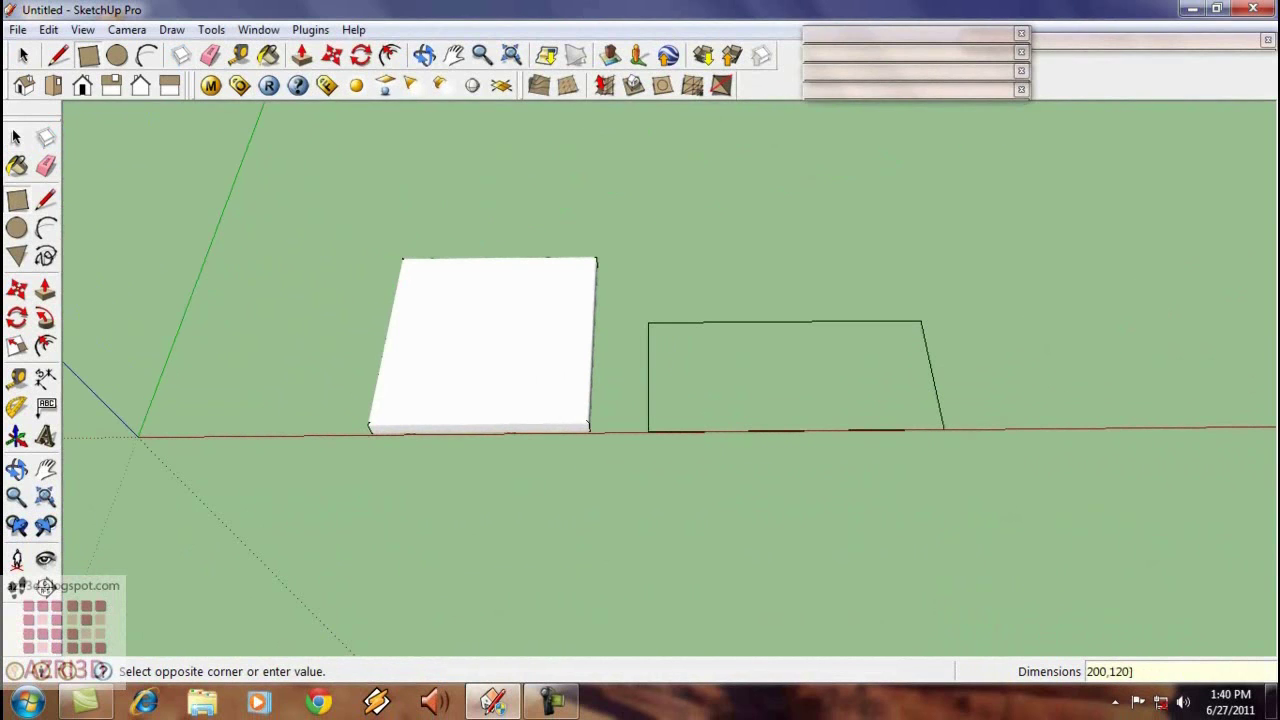
key(Return)
middle_drag(700, 310, 705, 470)
scroll(634, 460, up, 3)
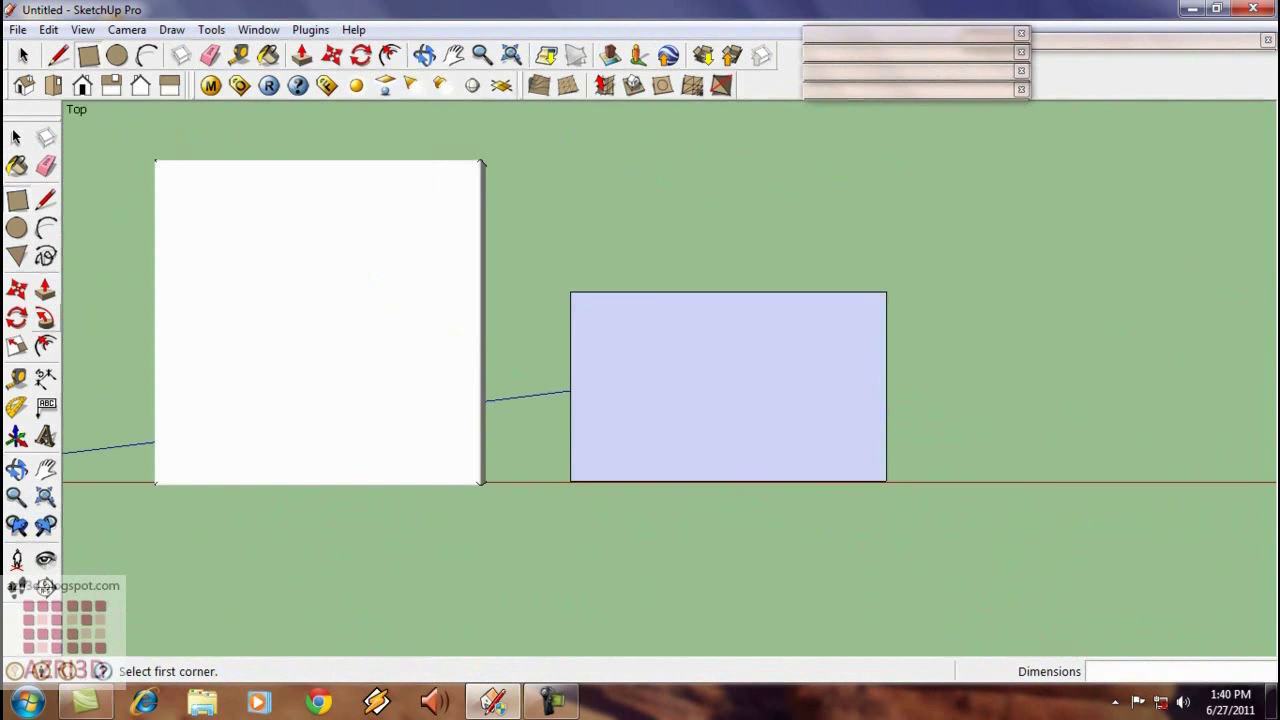
- Offset the outline of the 200 x 120 cm rectangle outward by 15 cm
click(45, 345)
click(570, 406)
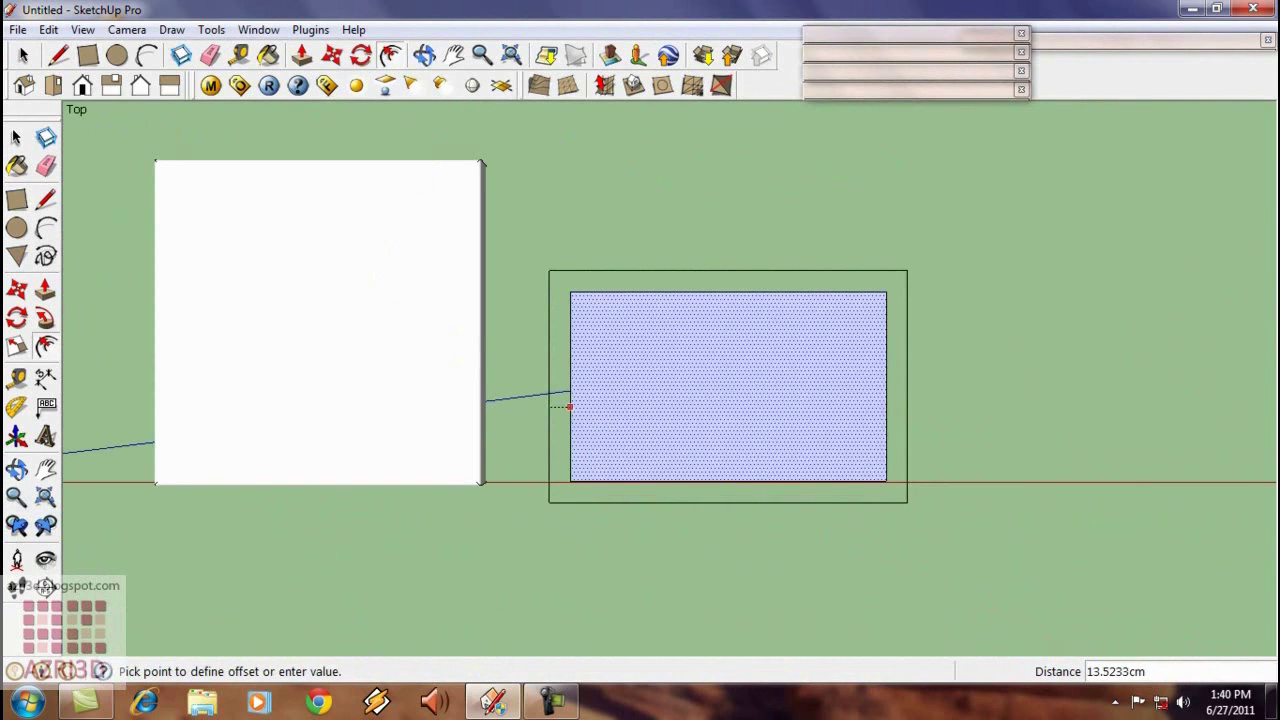
text(15)
key(Return)
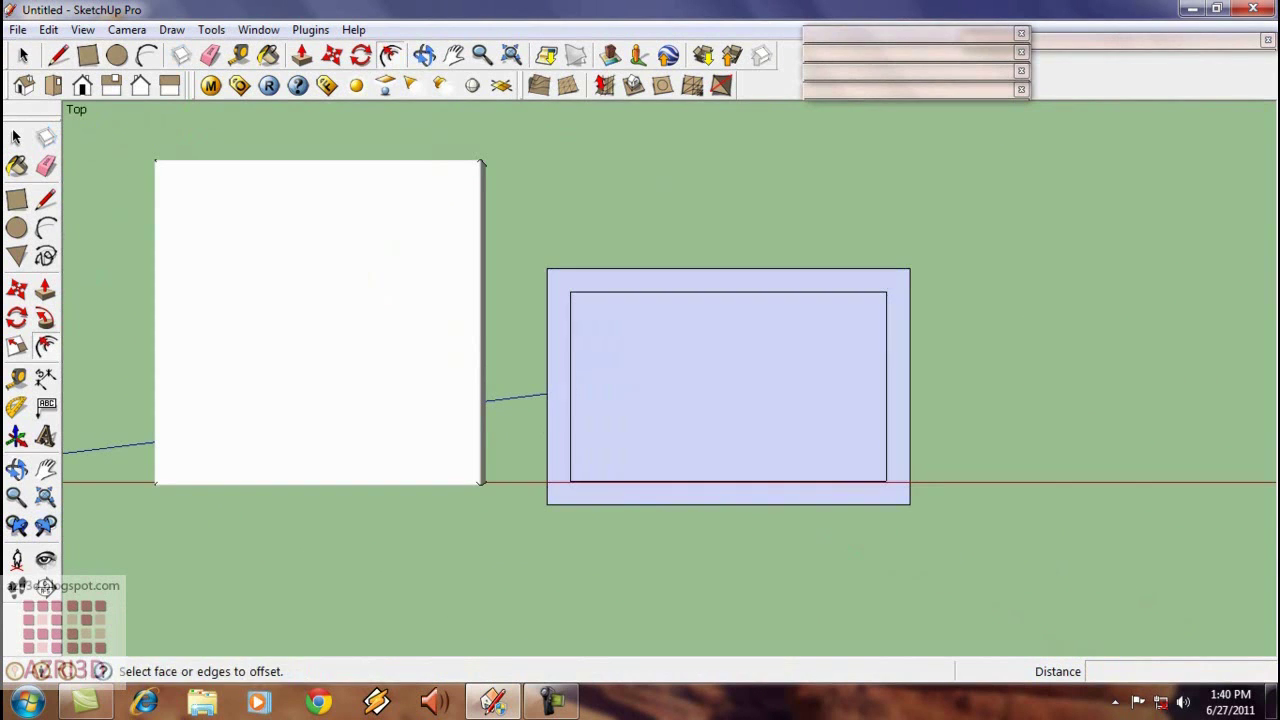
- Draw a rounded arc inside the outer rectangle's lower corner nearest the slab, with a bulge of about 8 cm
click(45, 228)
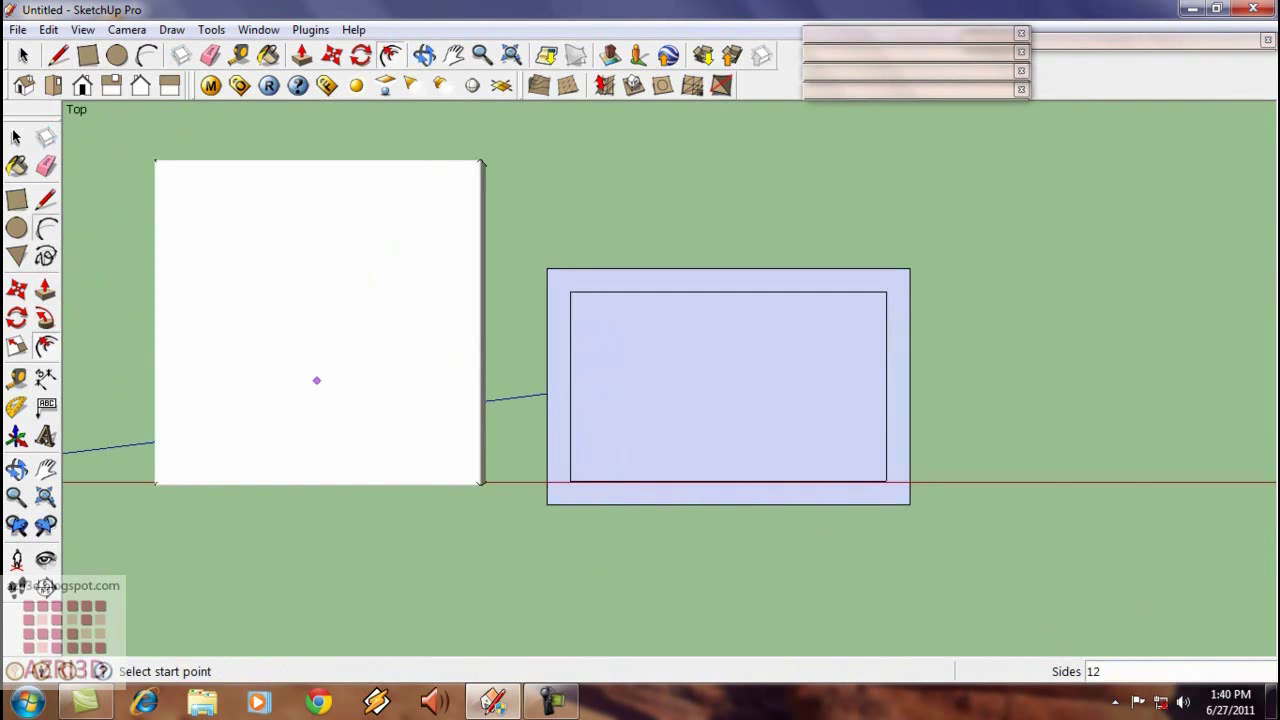
scroll(686, 560, up, 2)
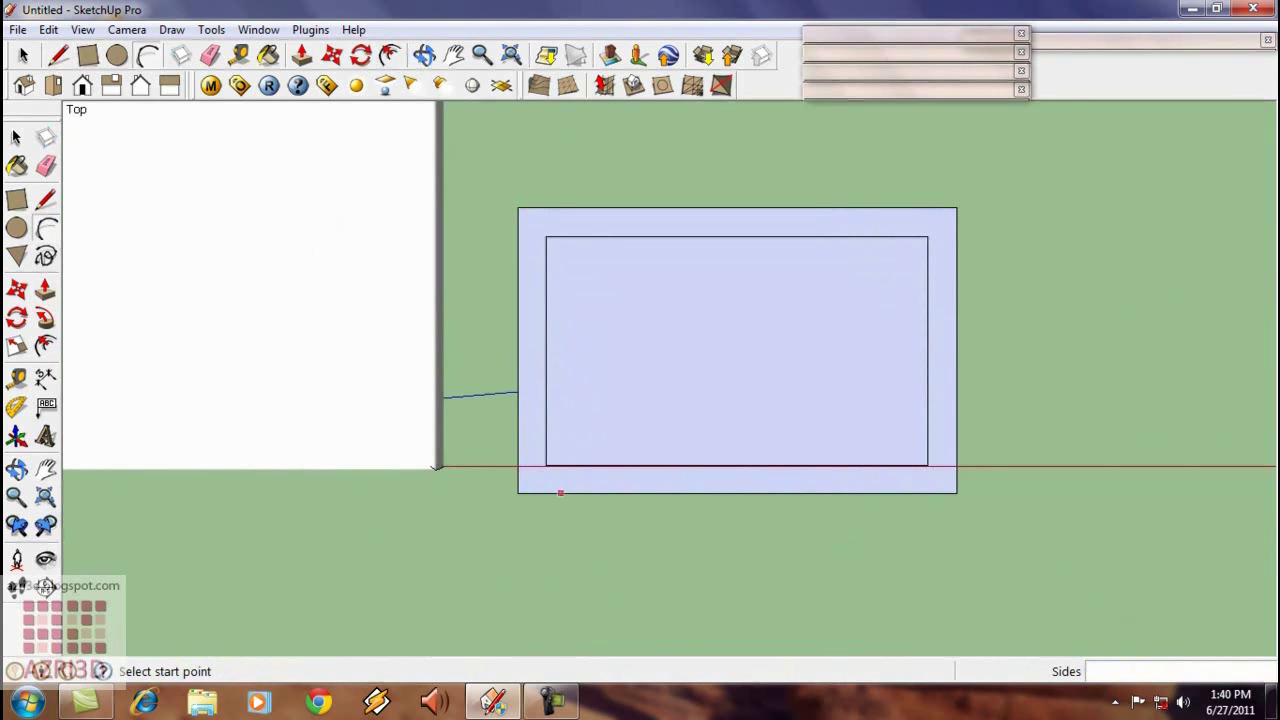
scroll(558, 488, up, 1)
scroll(551, 480, down, 1)
scroll(560, 474, up, 2)
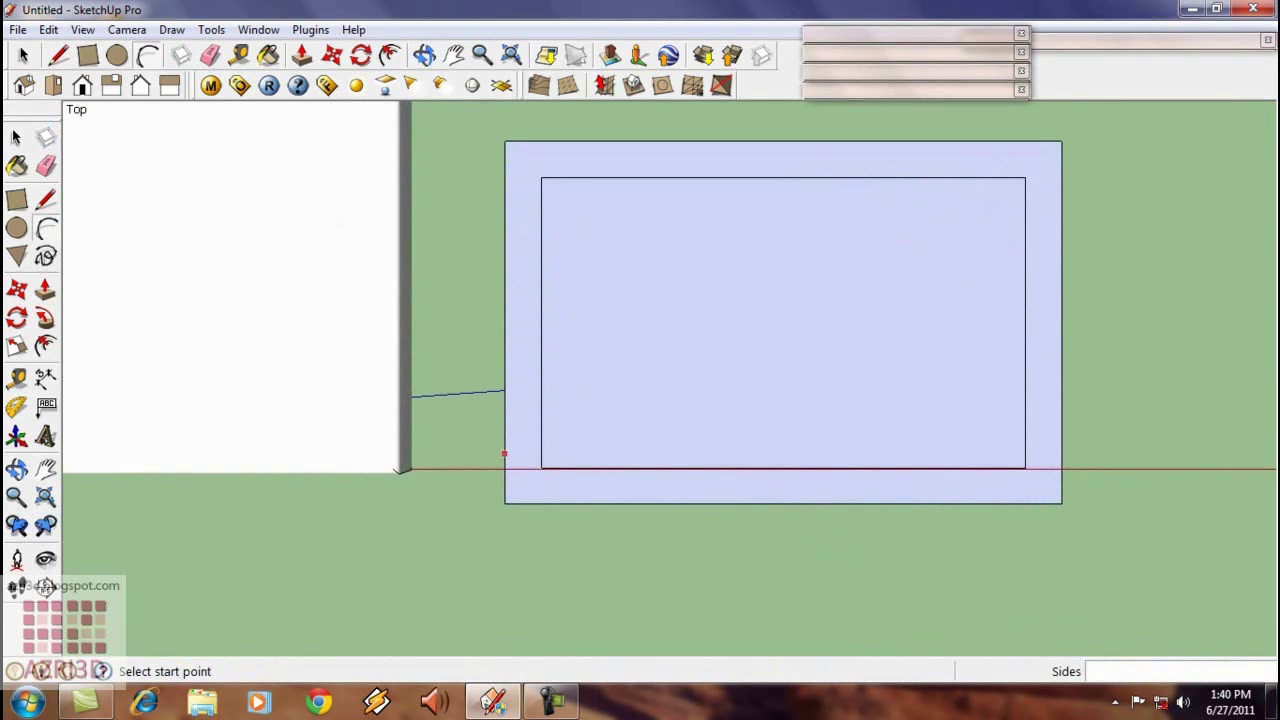
scroll(505, 456, up, 1)
scroll(508, 462, down, 1)
scroll(524, 458, up, 2)
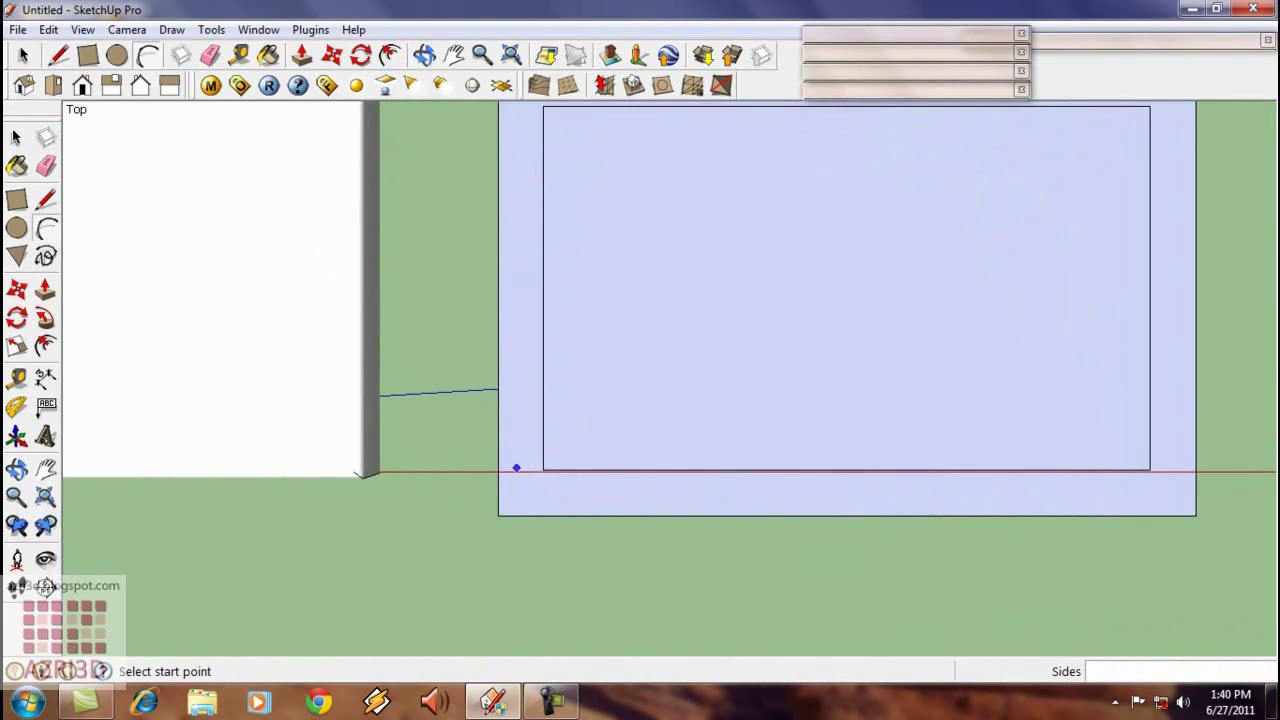
scroll(516, 467, down, 1)
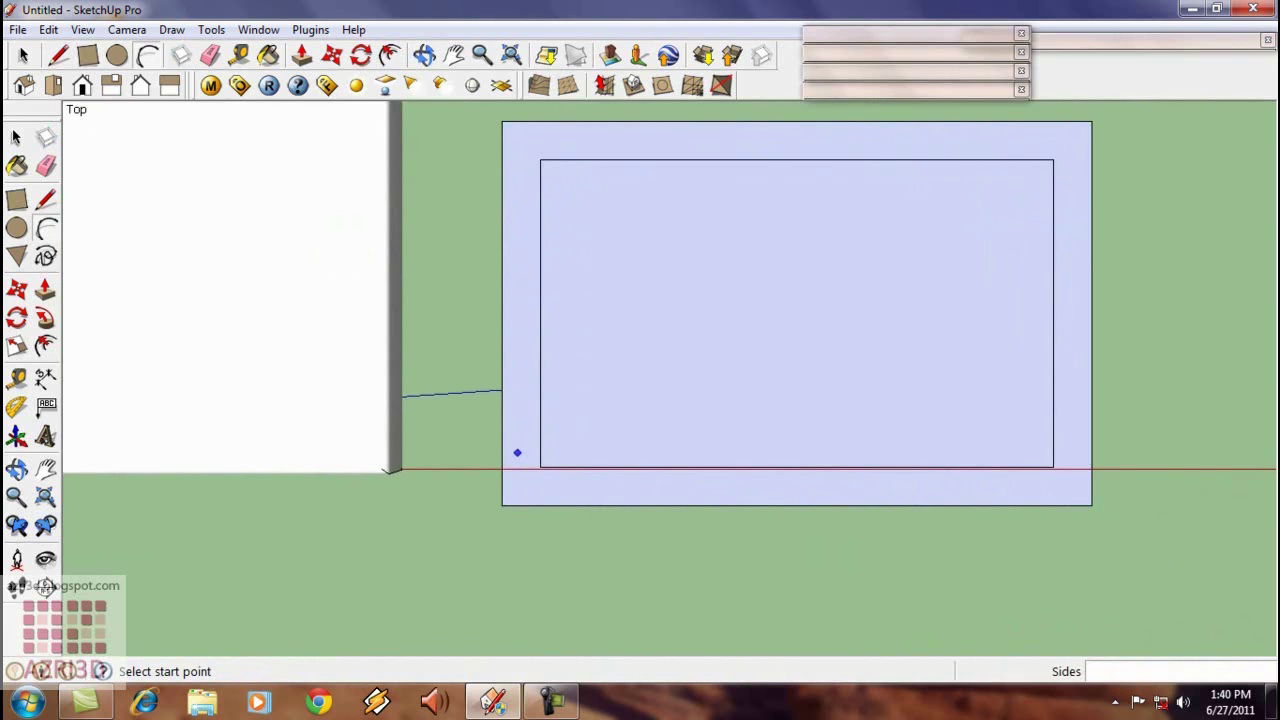
scroll(517, 452, up, 1)
click(515, 452)
click(560, 509)
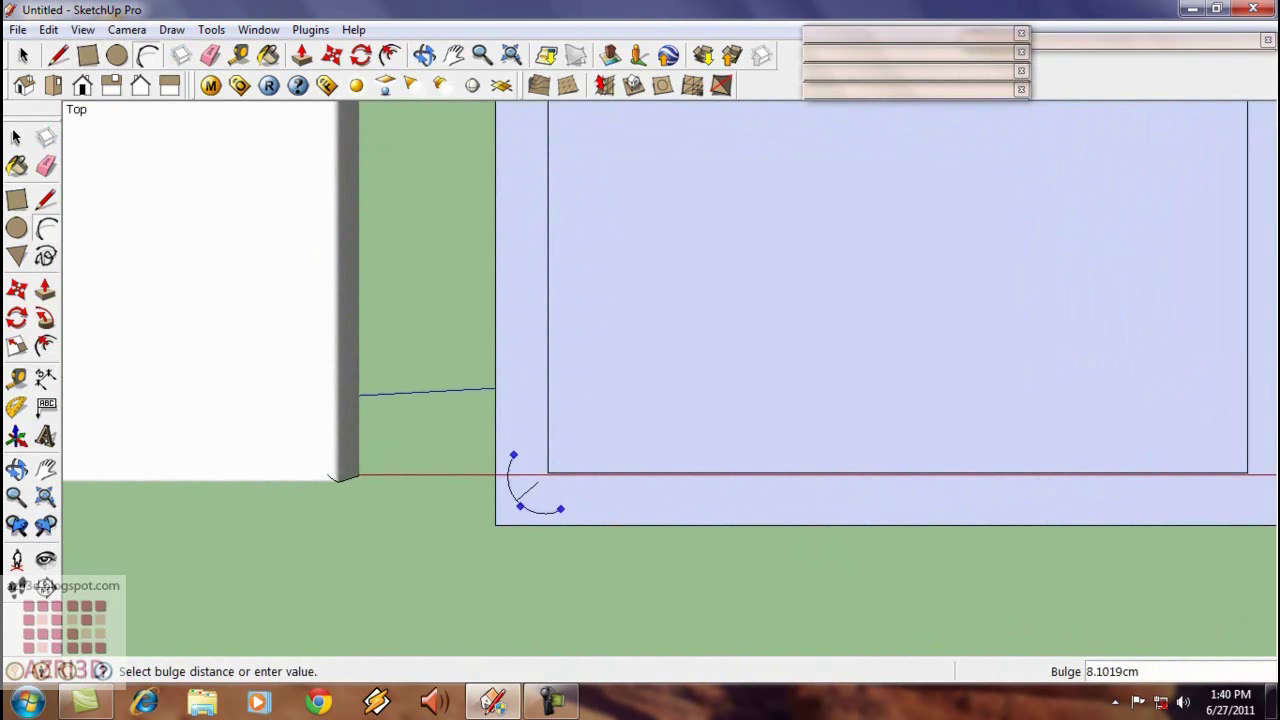
click(515, 508)
- Draw a matching rounded arc about 24 cm across in the outer rectangle's lower corner farthest from the slab
scroll(520, 500, down, 2)
scroll(1010, 484, up, 2)
click(1003, 433)
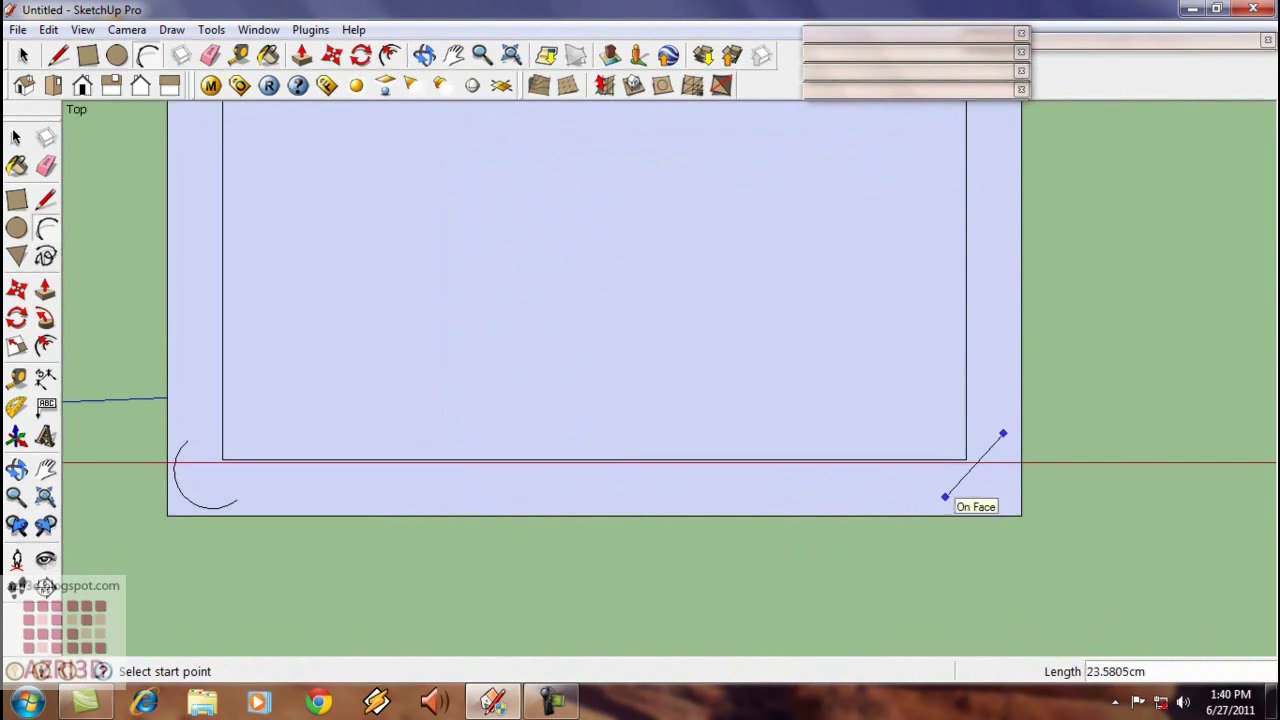
click(945, 497)
click(988, 483)
- Connect the two lower corner arcs with one long shallow arc bulging inward about 8 cm
scroll(988, 483, down, 1)
click(414, 497)
click(957, 497)
scroll(687, 485, up, 1)
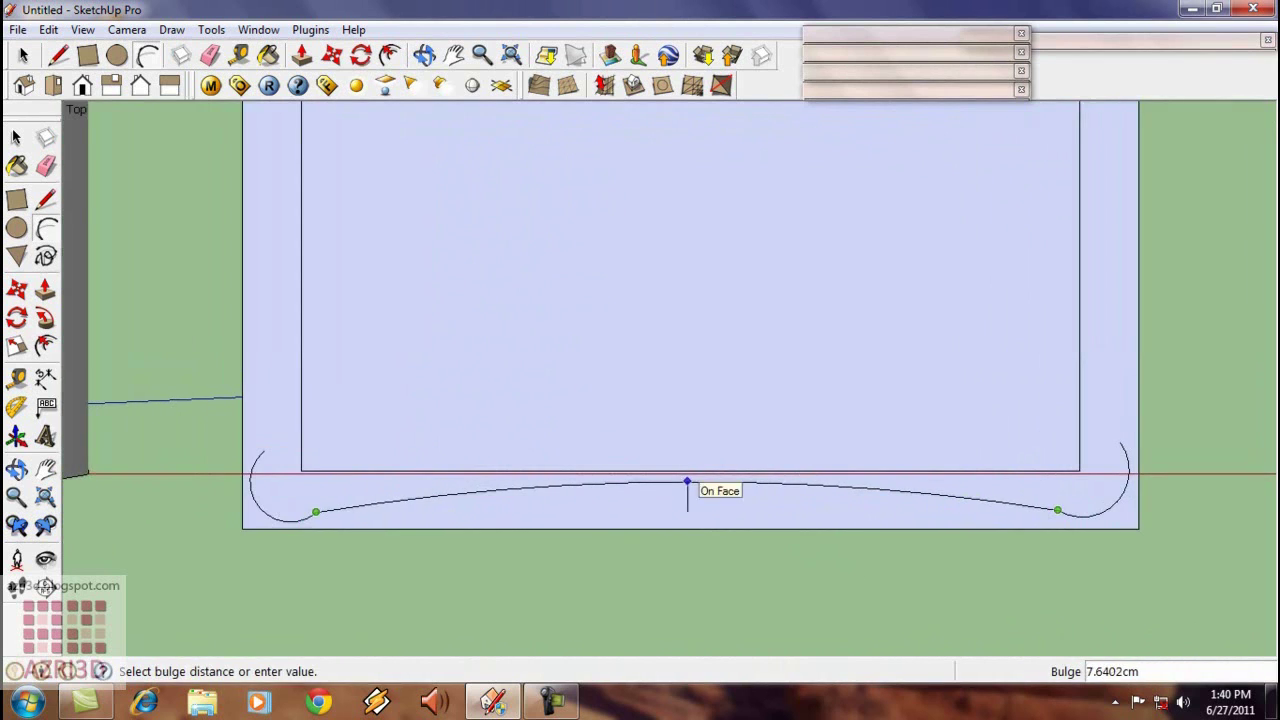
click(687, 485)
- Draw an inward-curving arc up from the corner arc along the rectangle's side nearest the slab, with a bulge of about 6 cm
scroll(280, 390, down, 1)
scroll(286, 400, up, 1)
click(271, 307)
click(271, 502)
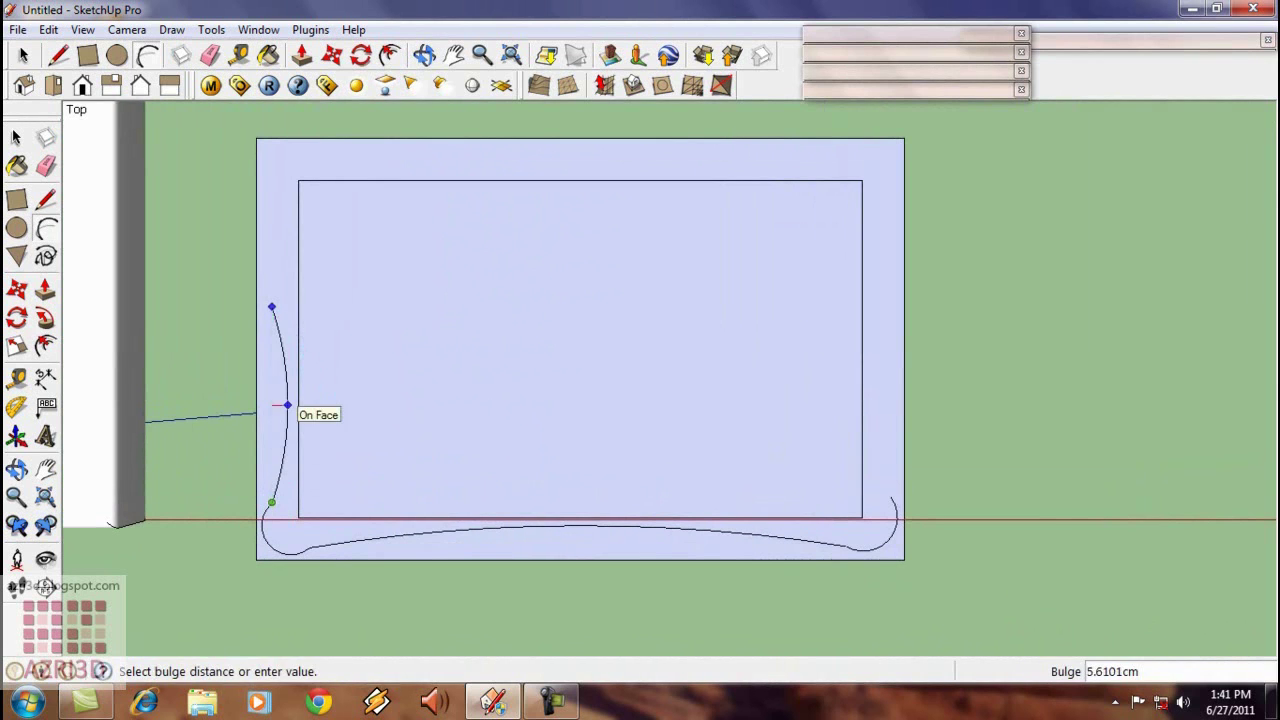
click(288, 405)
- Continue the side curve nearest the slab with an outward-bulging arc ending on the outer rectangle's upper edge
click(271, 307)
click(271, 138)
scroll(270, 225, up, 1)
key(Escape)
click(273, 332)
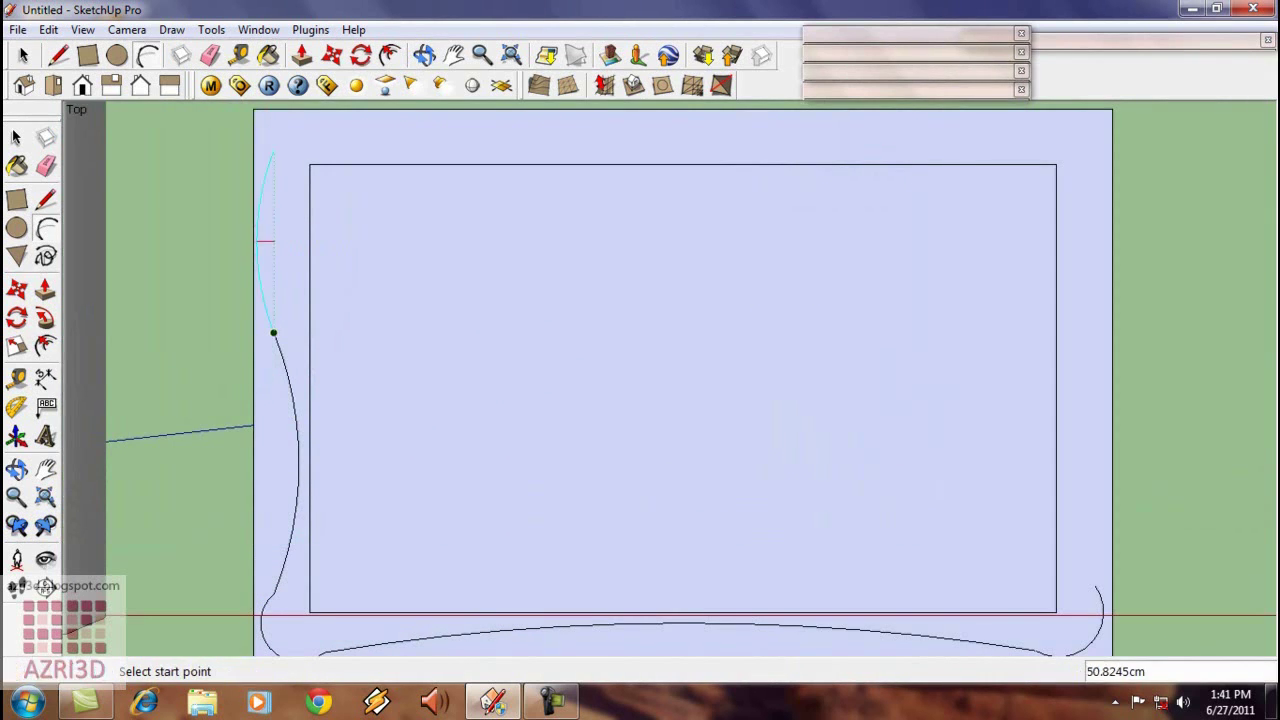
click(273, 110)
click(258, 221)
- Draw an inward arc and an outward arc along the rectangle's side farthest from the slab, from the corner arc to the upper edge
scroll(230, 242, down, 1)
click(849, 495)
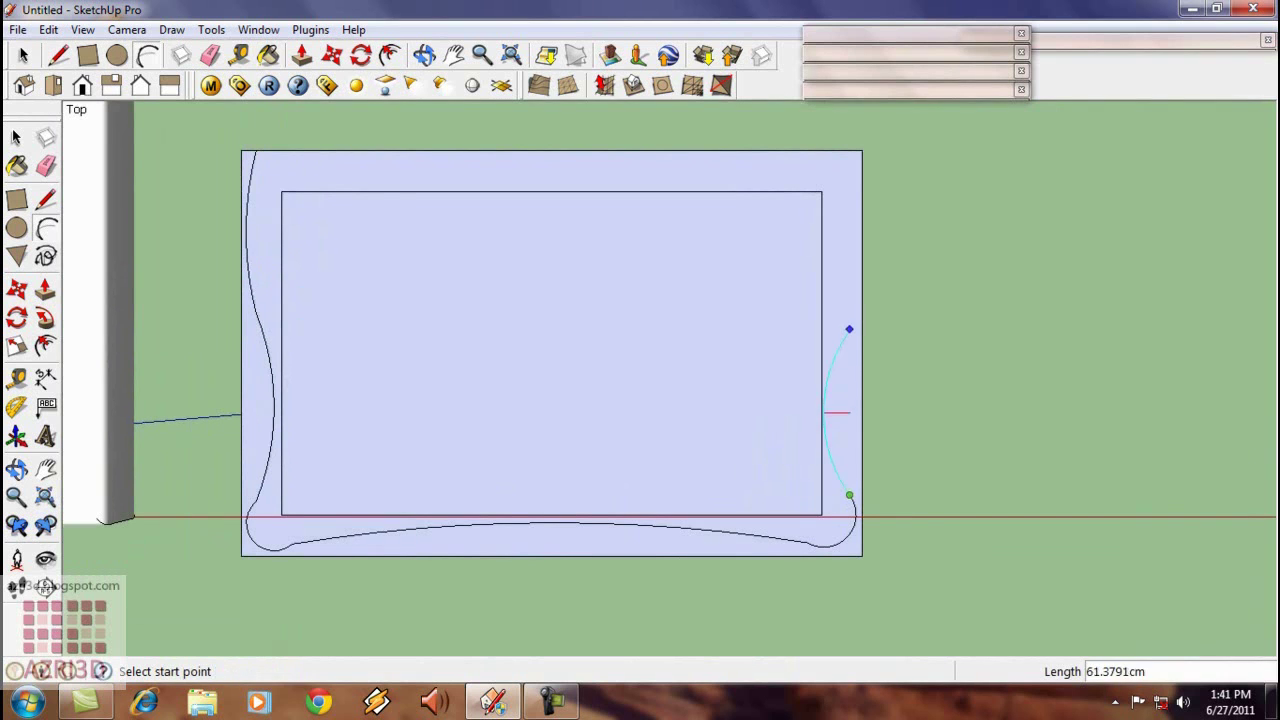
click(849, 313)
click(830, 404)
click(849, 150)
scroll(855, 225, up, 1)
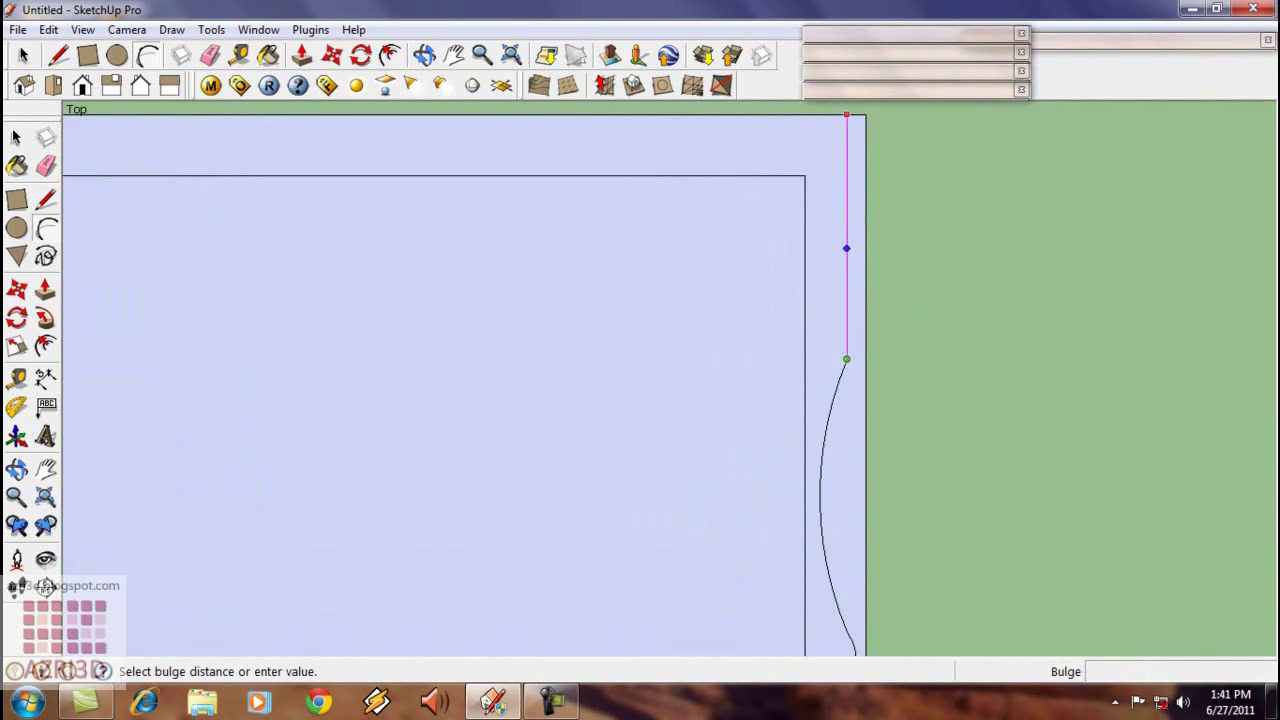
click(857, 234)
- Erase the outer rectangle's leftover edges outside the curves so that only the wavy outline and inner rectangle remain
scroll(857, 250, down, 1)
scroll(857, 294, down, 1)
scroll(650, 290, up, 1)
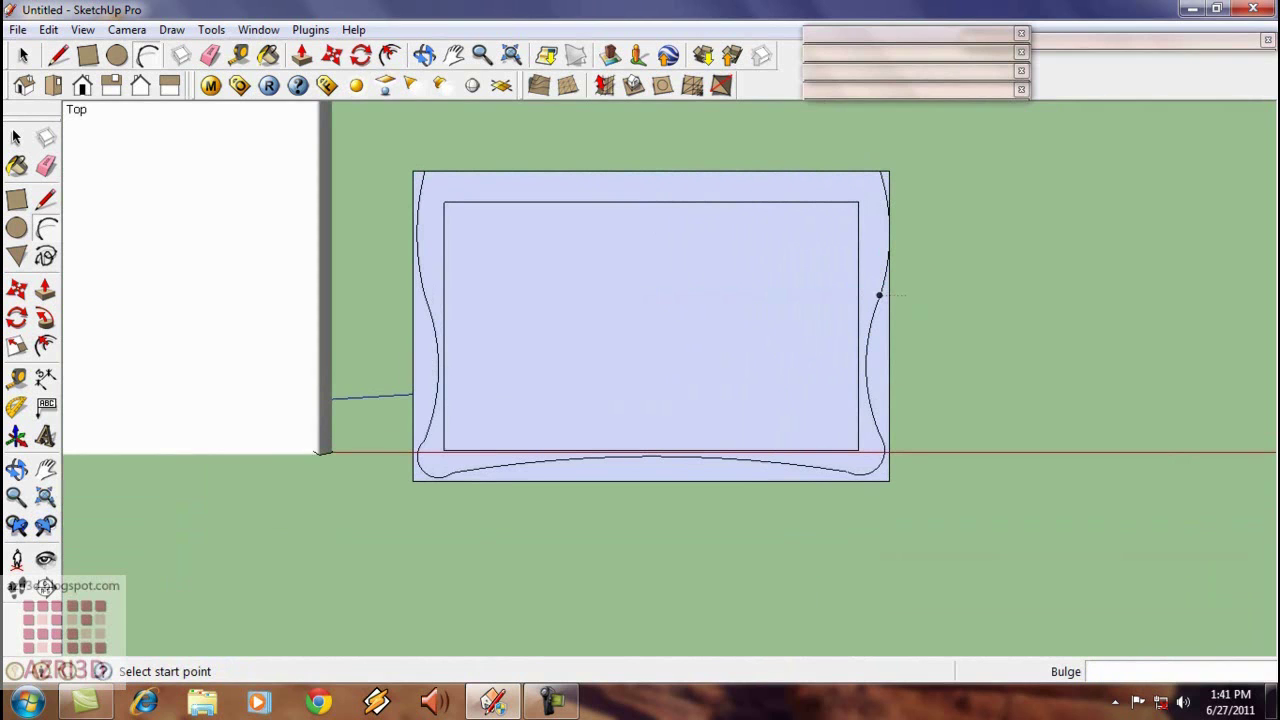
click(46, 166)
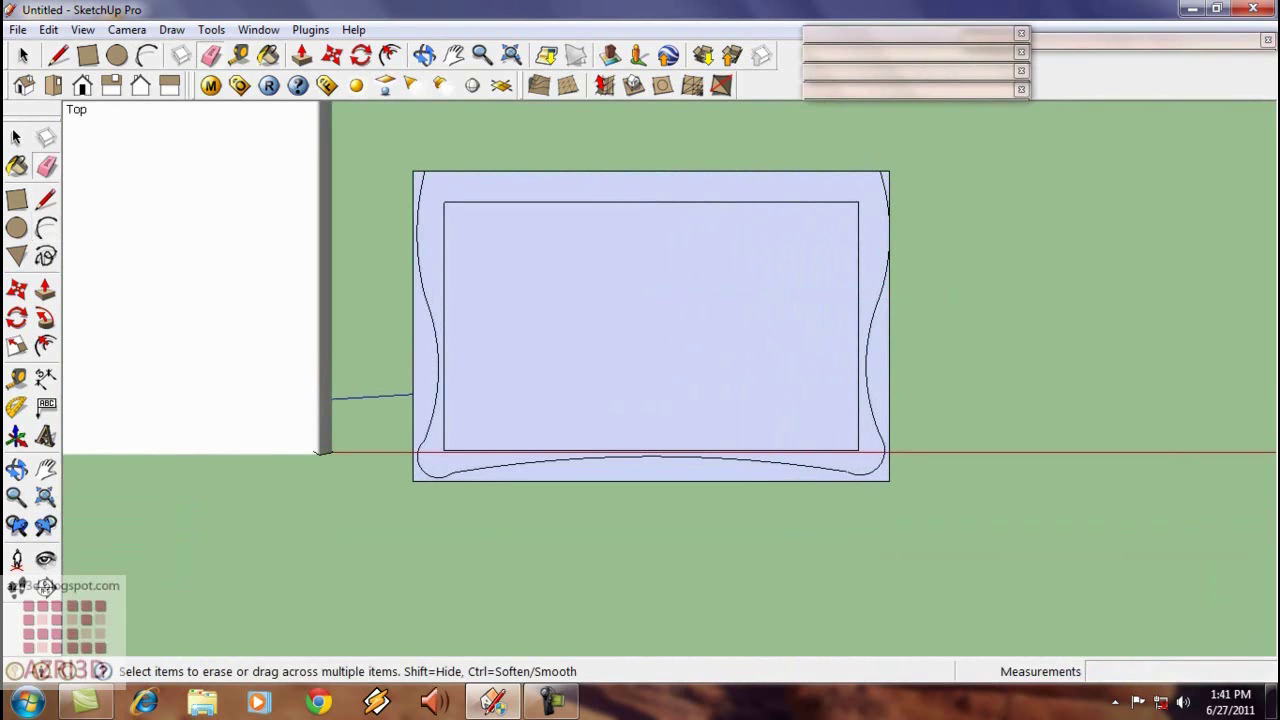
drag(419, 164, 407, 184)
drag(878, 487, 894, 471)
drag(884, 167, 892, 186)
- Push/Pull the inner rectangle up by 35 cm
scroll(824, 284, down, 2)
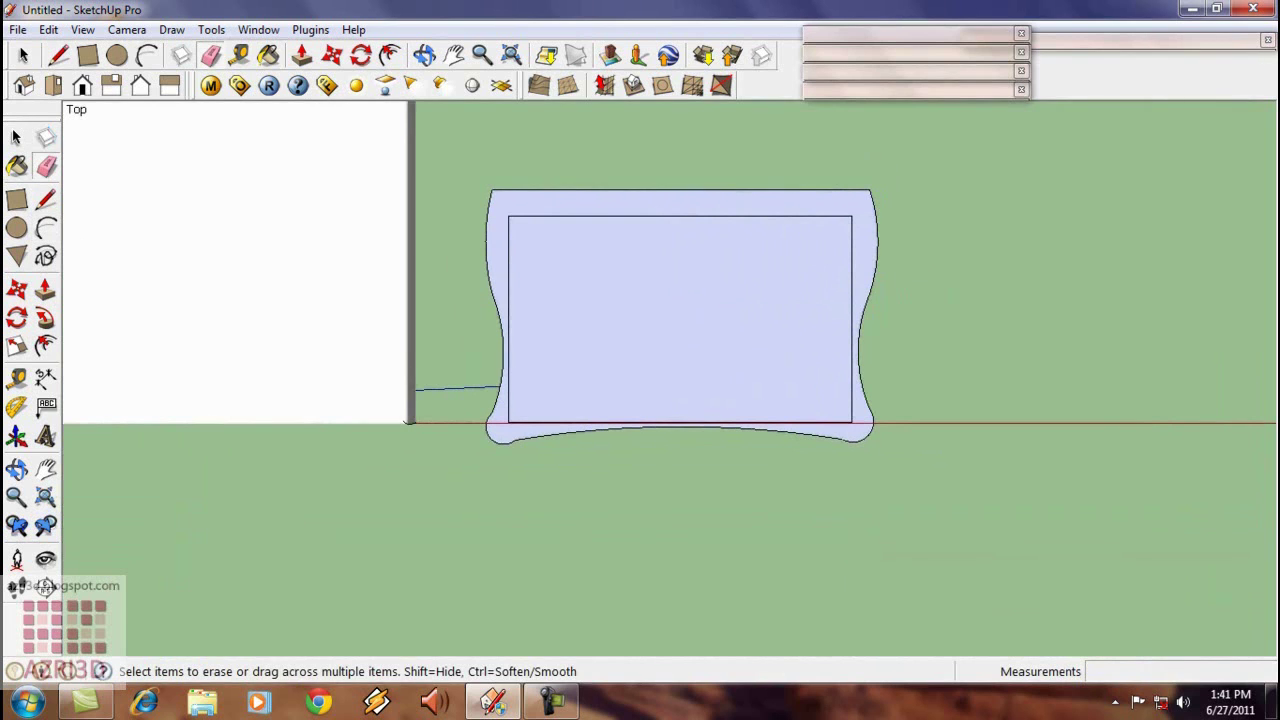
click(46, 289)
click(650, 330)
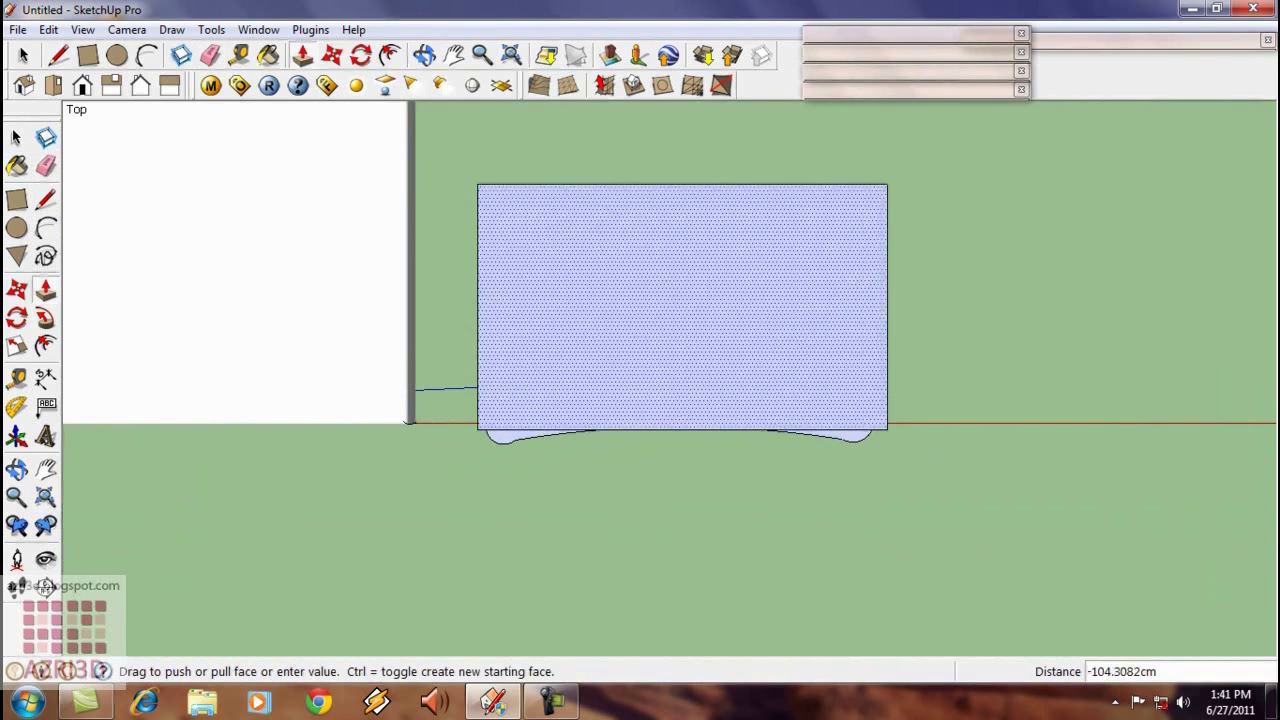
text(35)
key(Return)
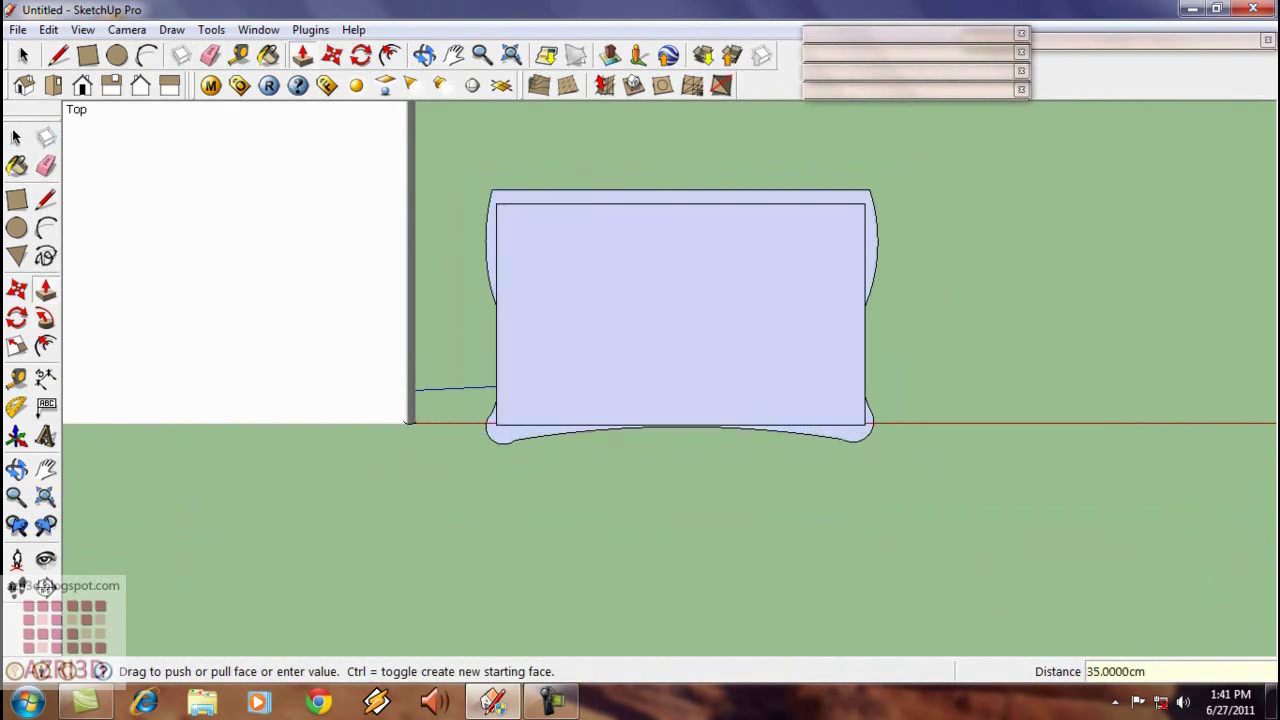
- Select the raised block with its wavy outline and generate a draped surface over them using From Contours
middle_drag(650, 330, 560, 335)
click(53, 86)
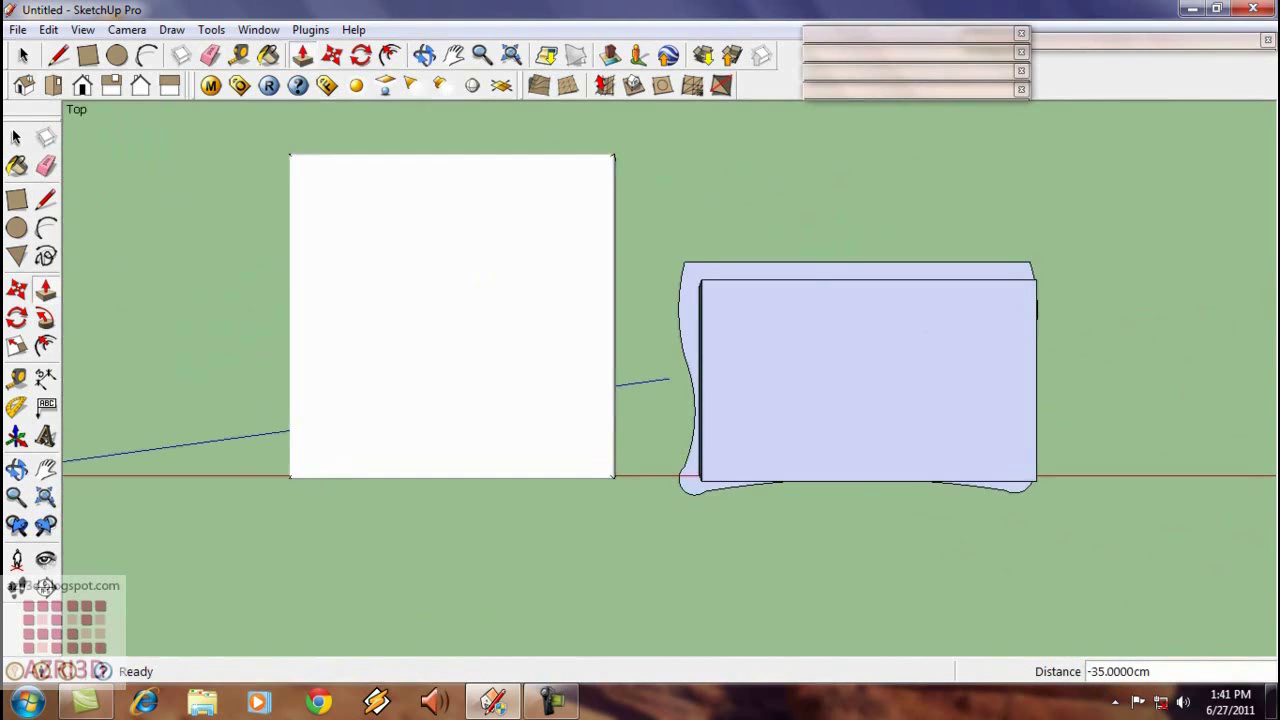
click(17, 138)
drag(654, 210, 1142, 554)
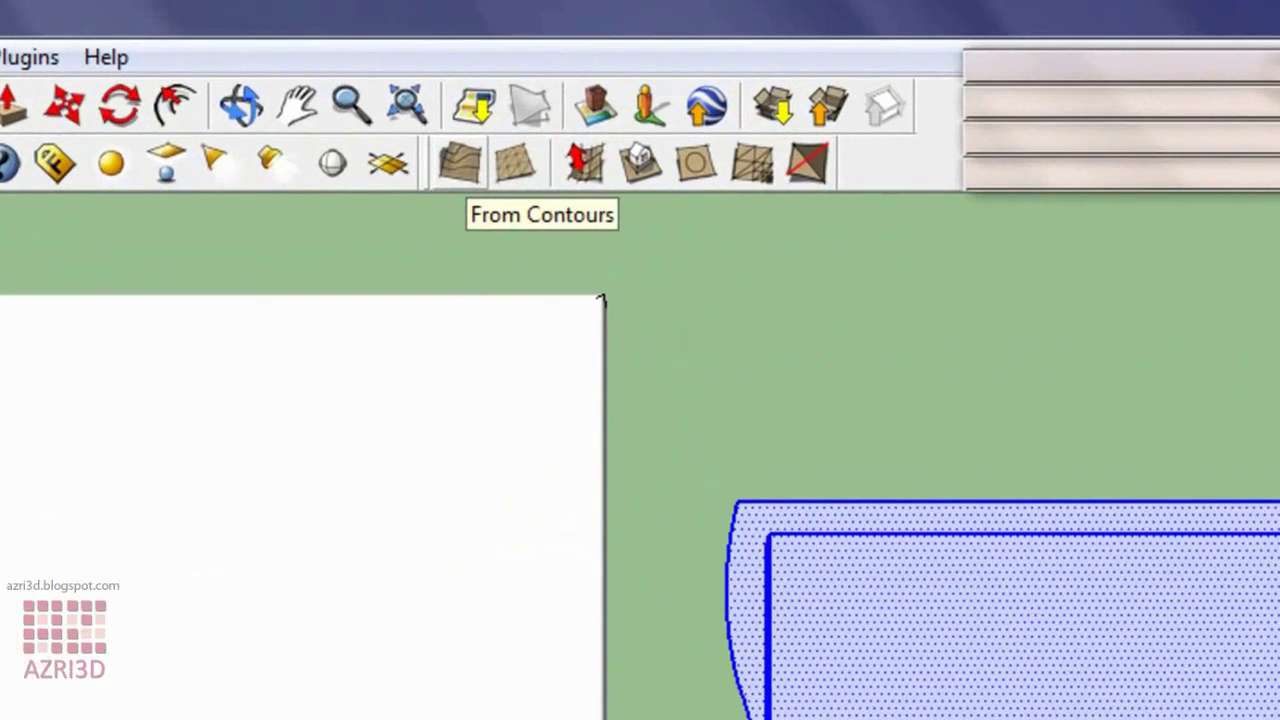
click(462, 165)
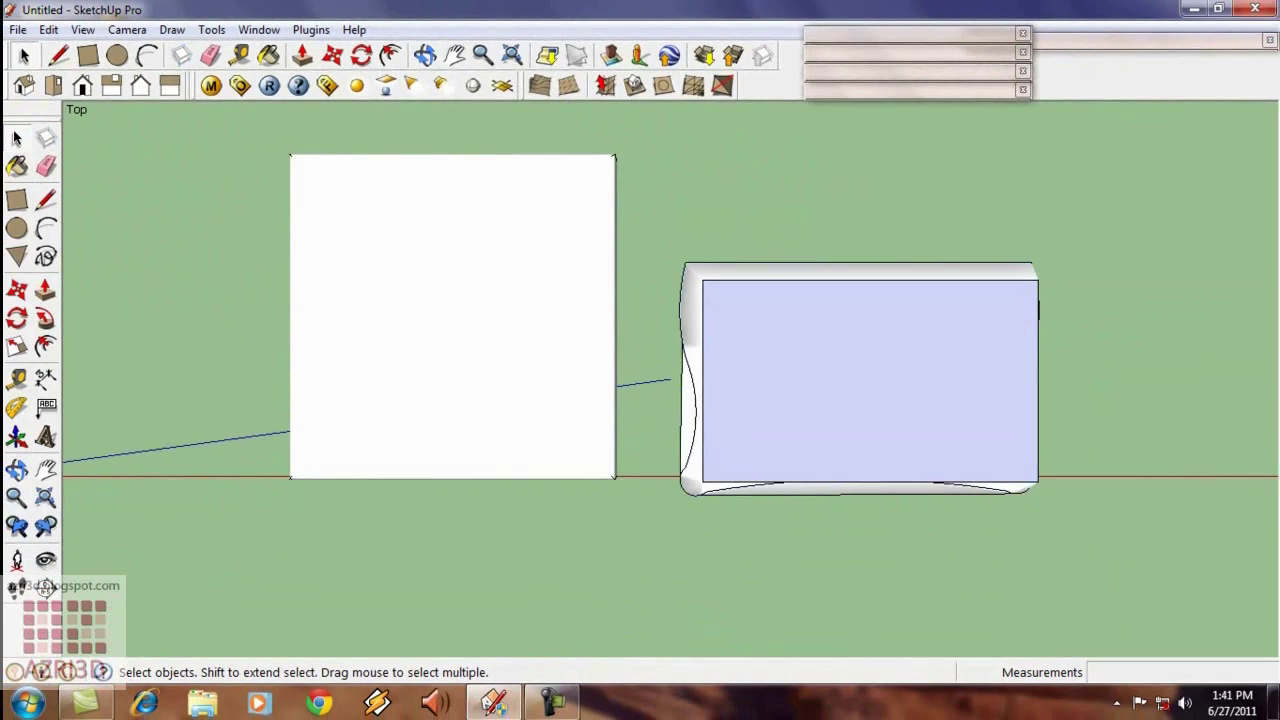
- Move the draped surface group off the block to the free ground beyond it, away from the slab
middle_drag(880, 510, 905, 415)
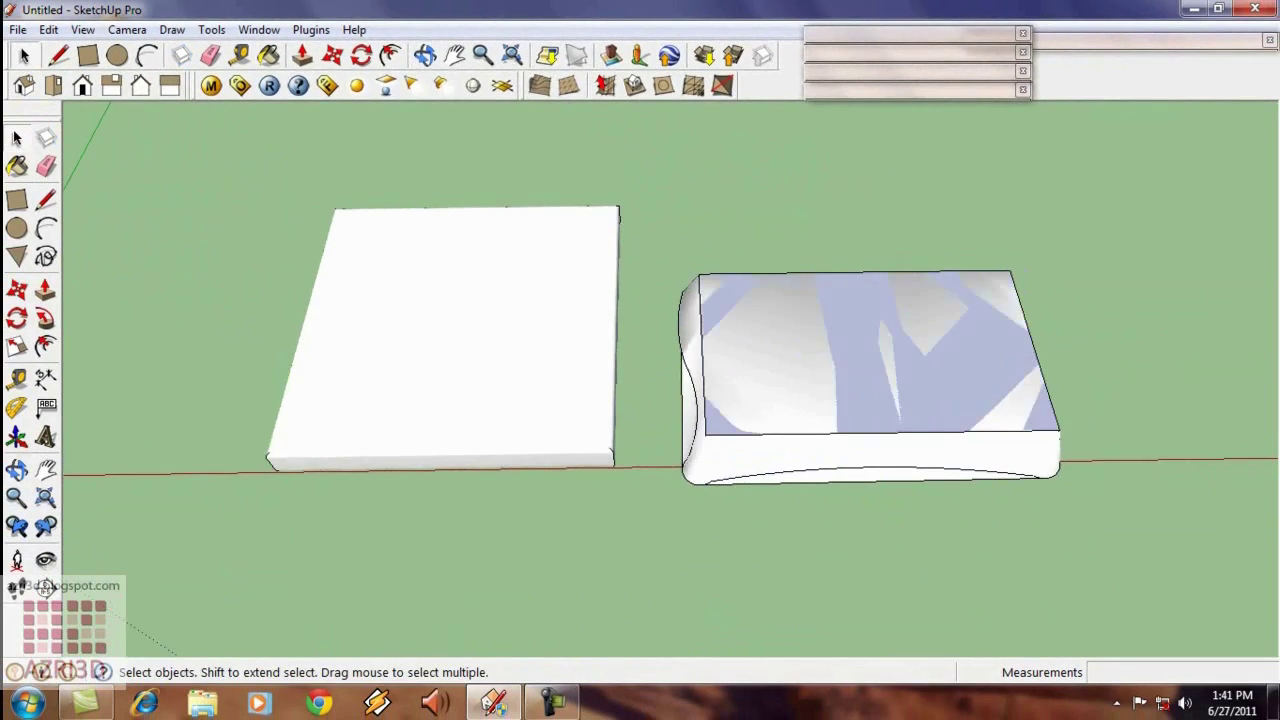
scroll(905, 415, up, 2)
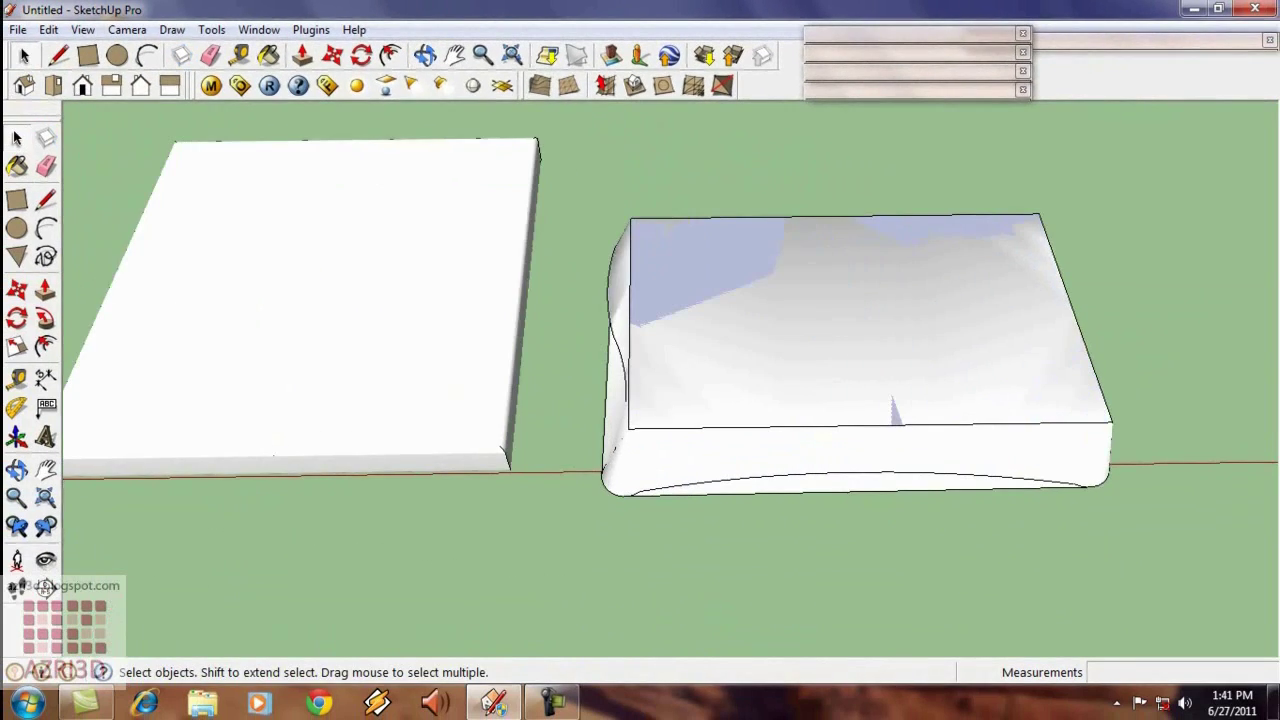
key(m)
click(863, 487)
scroll(200, 425, down, 3)
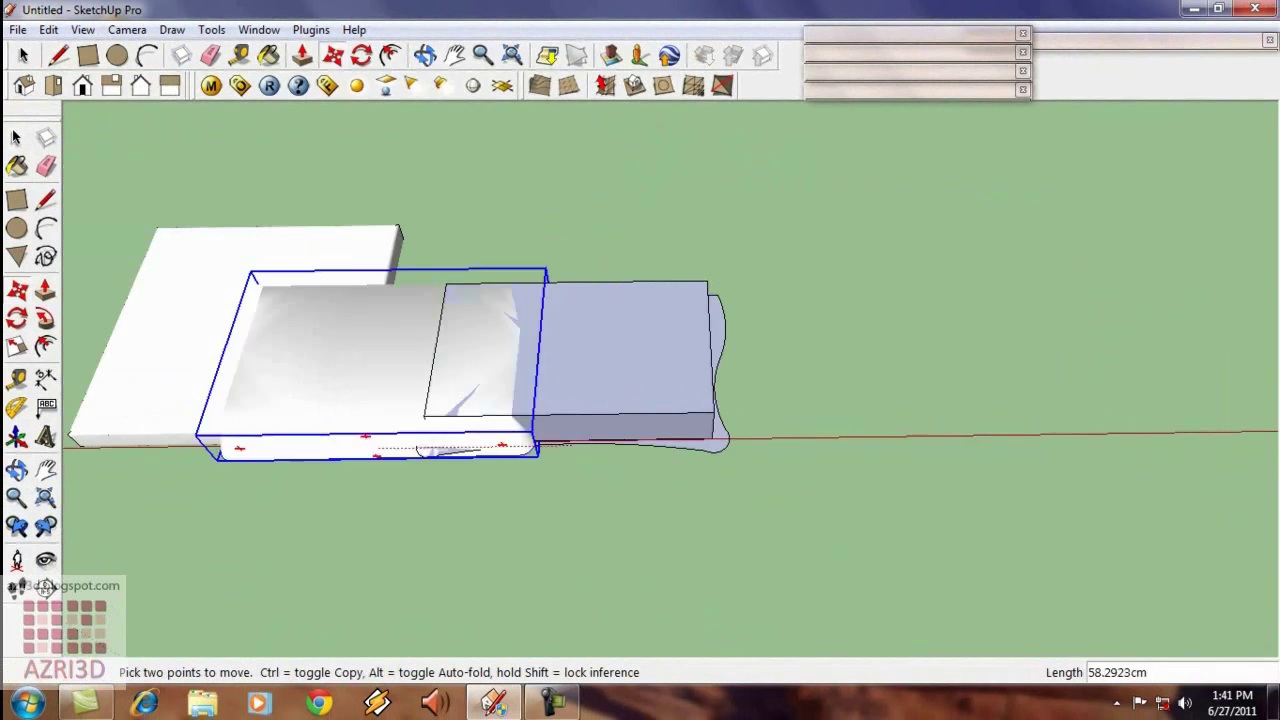
click(1046, 479)
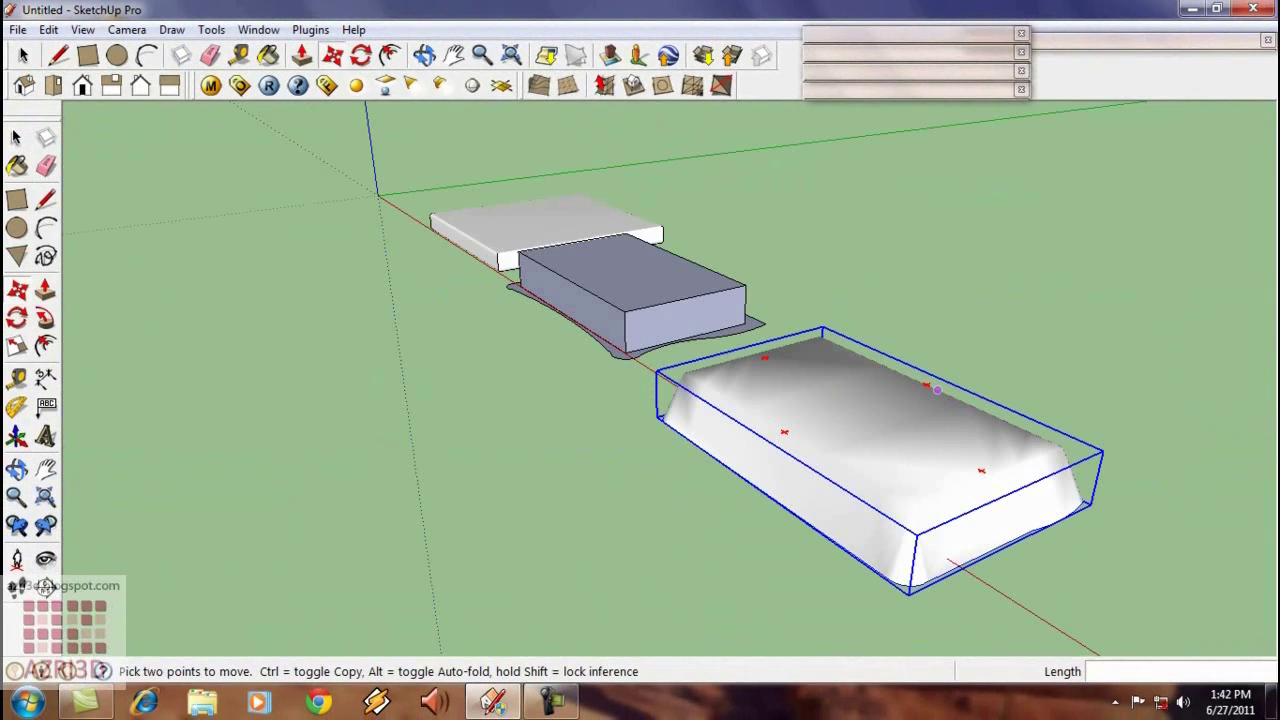
- Move the draped surface group back past the block and place it over the slab
scroll(937, 390, up, 2)
click(963, 489)
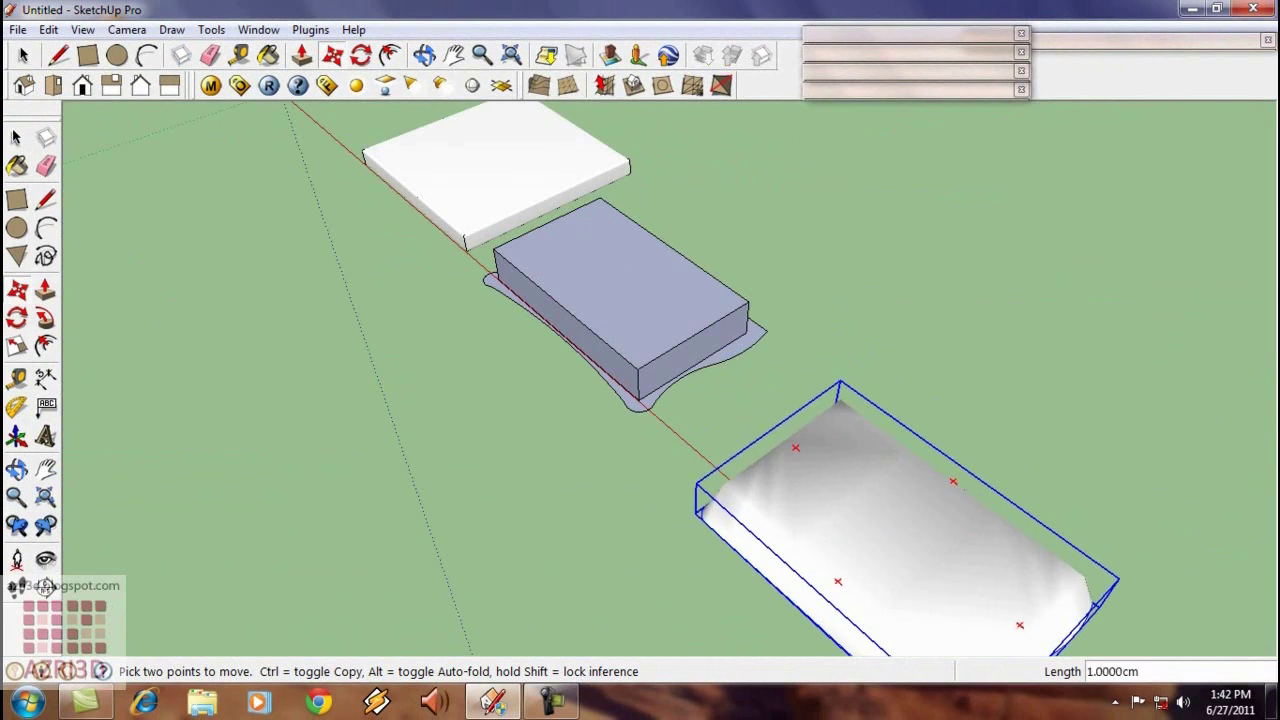
scroll(422, 197, up, 2)
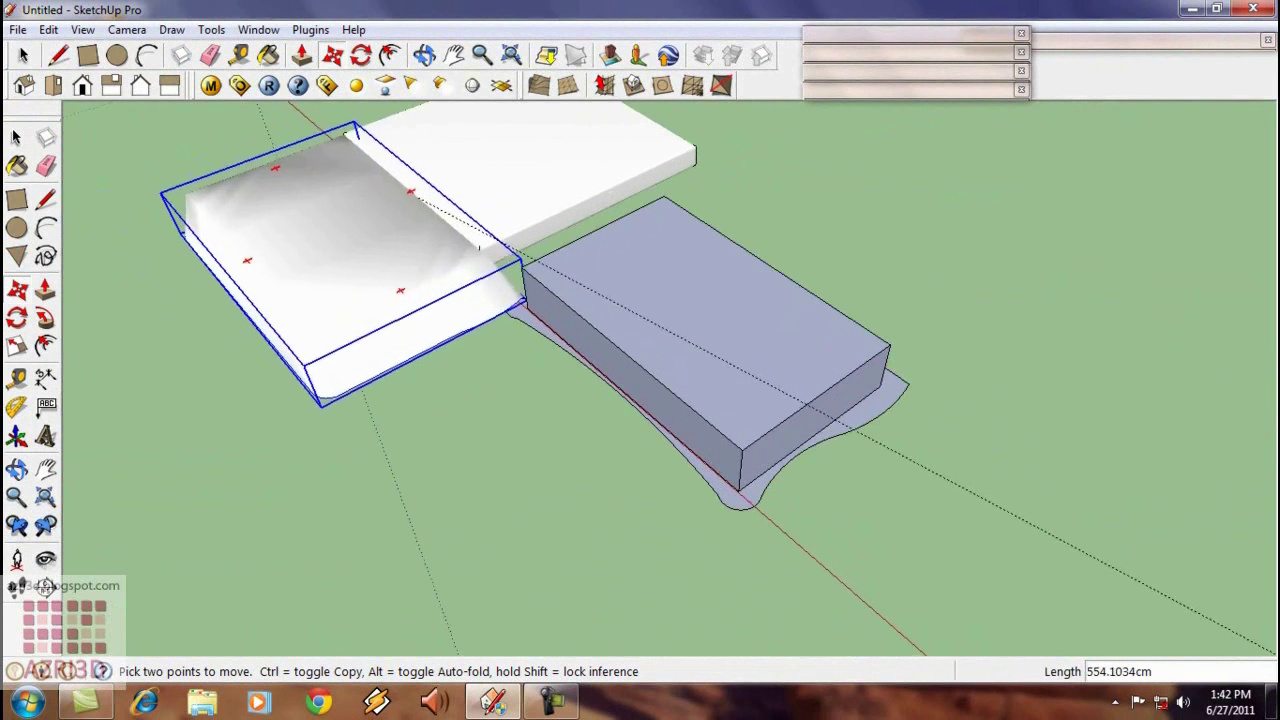
middle_drag(345, 128, 312, 108)
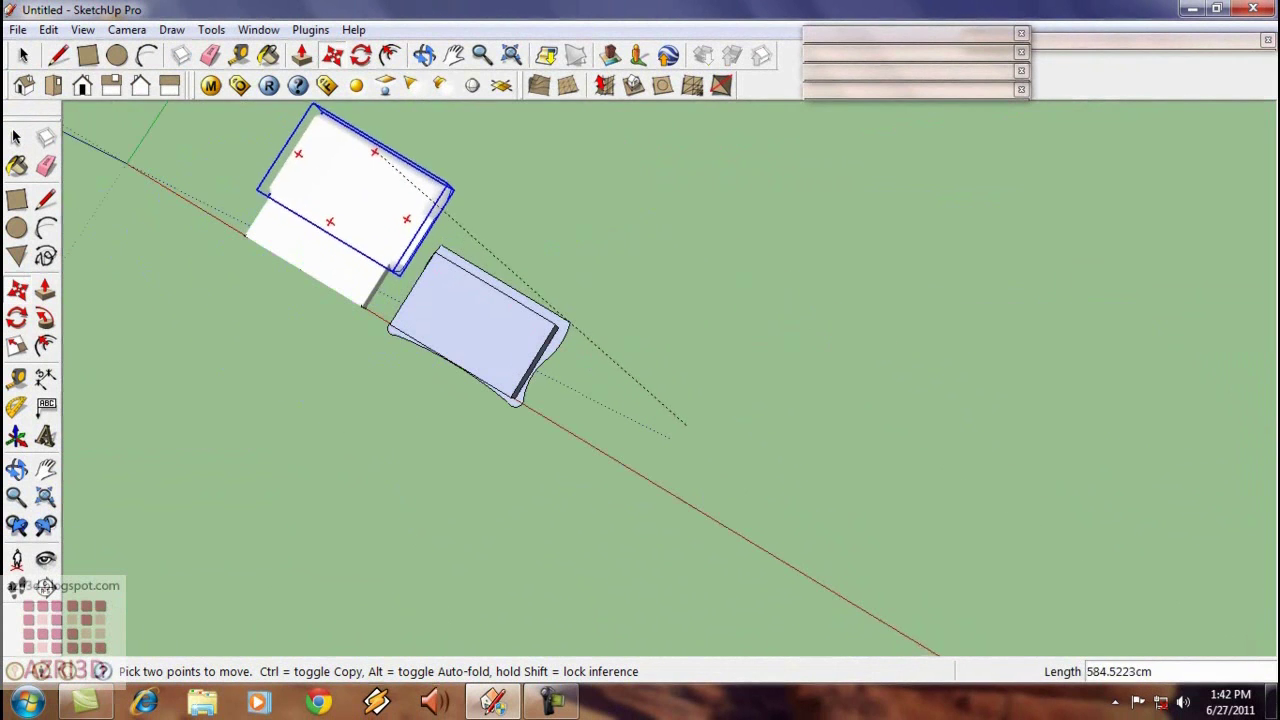
click(361, 167)
middle_drag(444, 294, 556, 332)
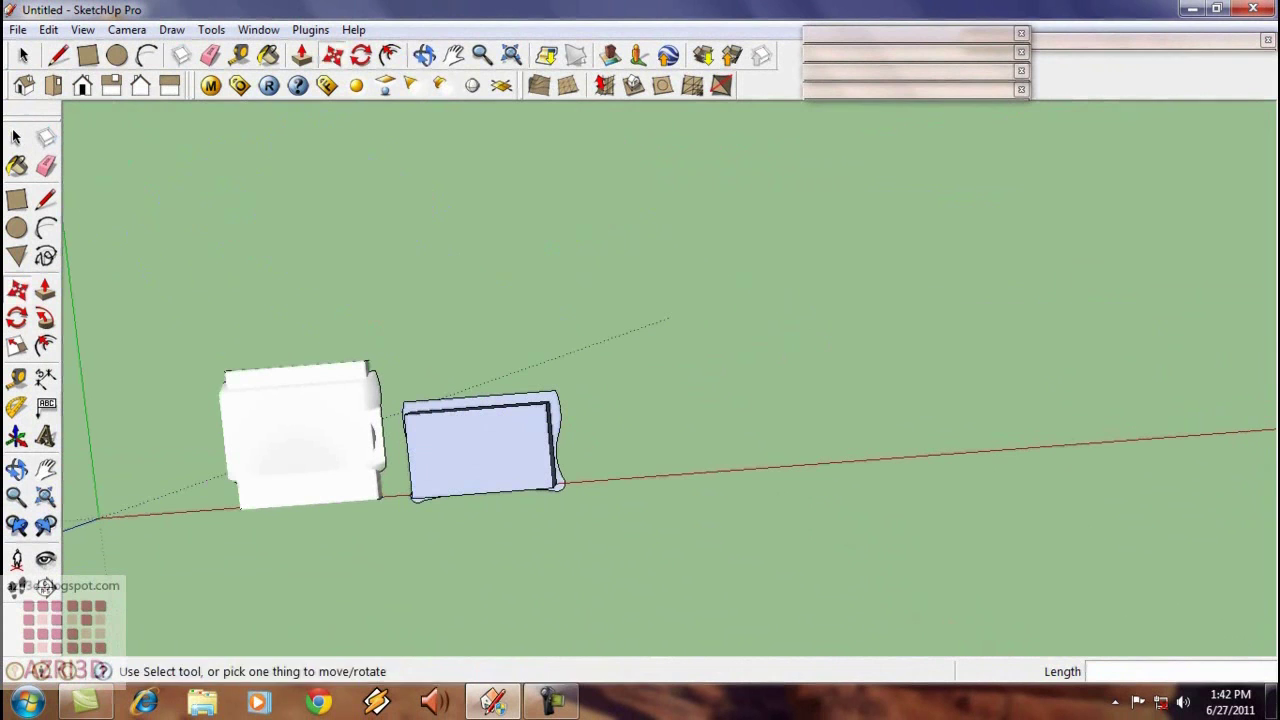
- Select the leftover block and wavy outline beside the slab and delete them
key(space)
drag(654, 522, 654, 522)
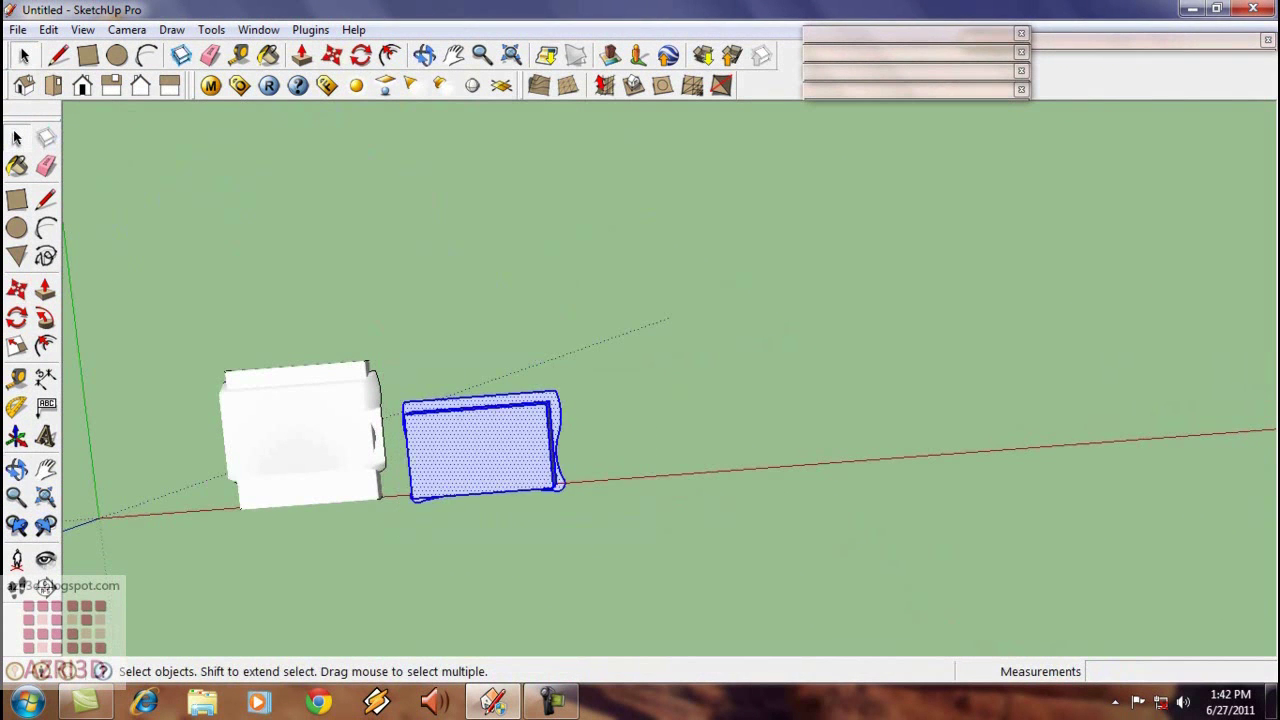
key(Delete)
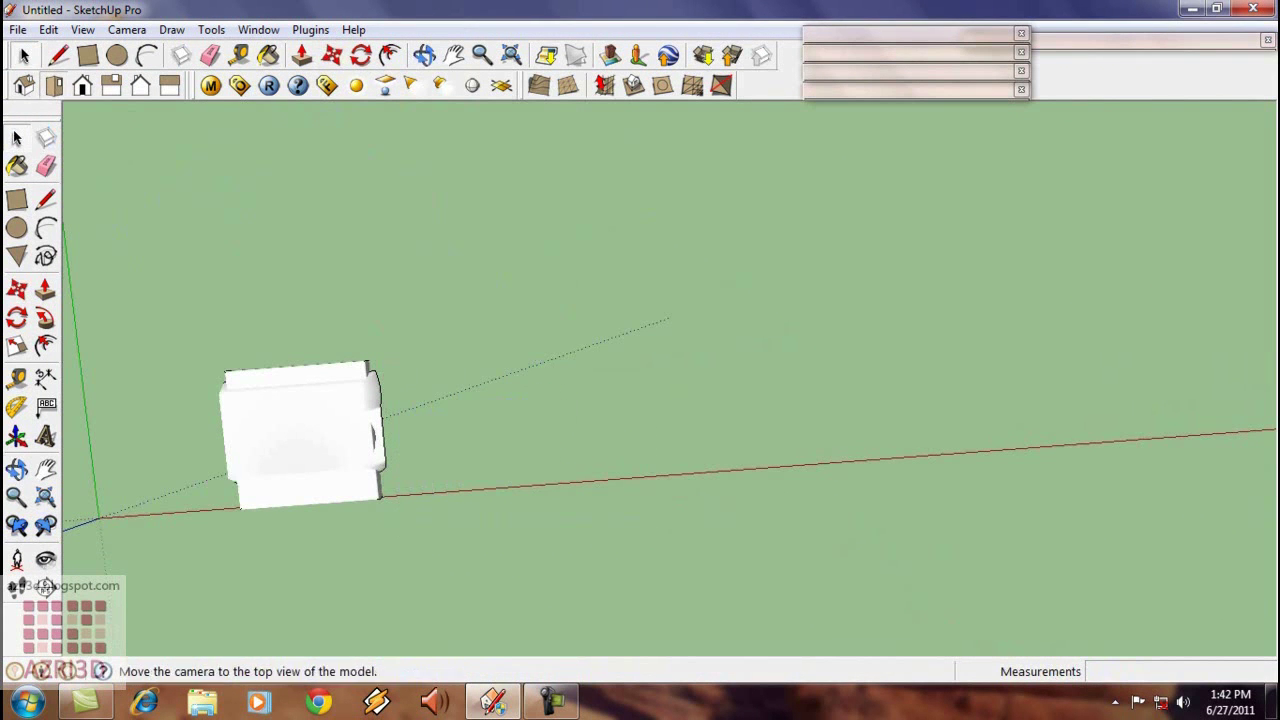
- Turn on the X-ray face style and move the draped group about 49 cm across the slab towards the red axis
click(53, 86)
scroll(760, 448, up, 2)
key(x)
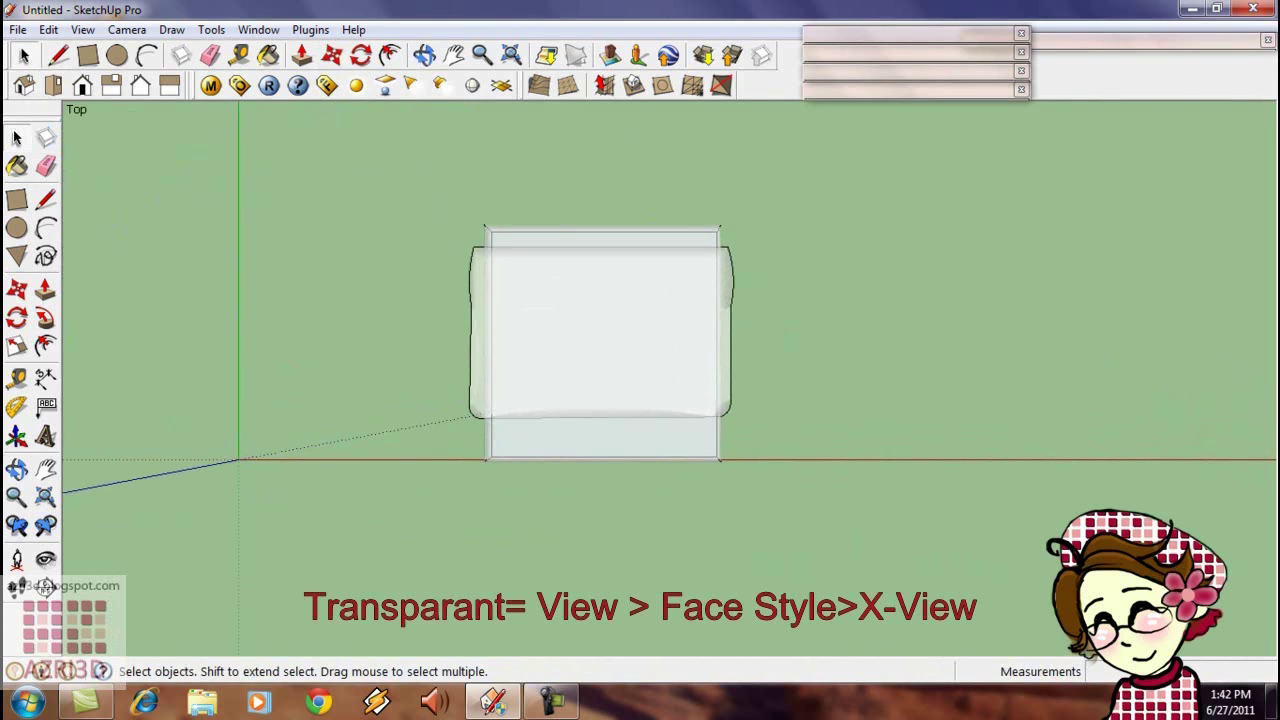
key(m)
scroll(685, 363, up, 2)
click(685, 363)
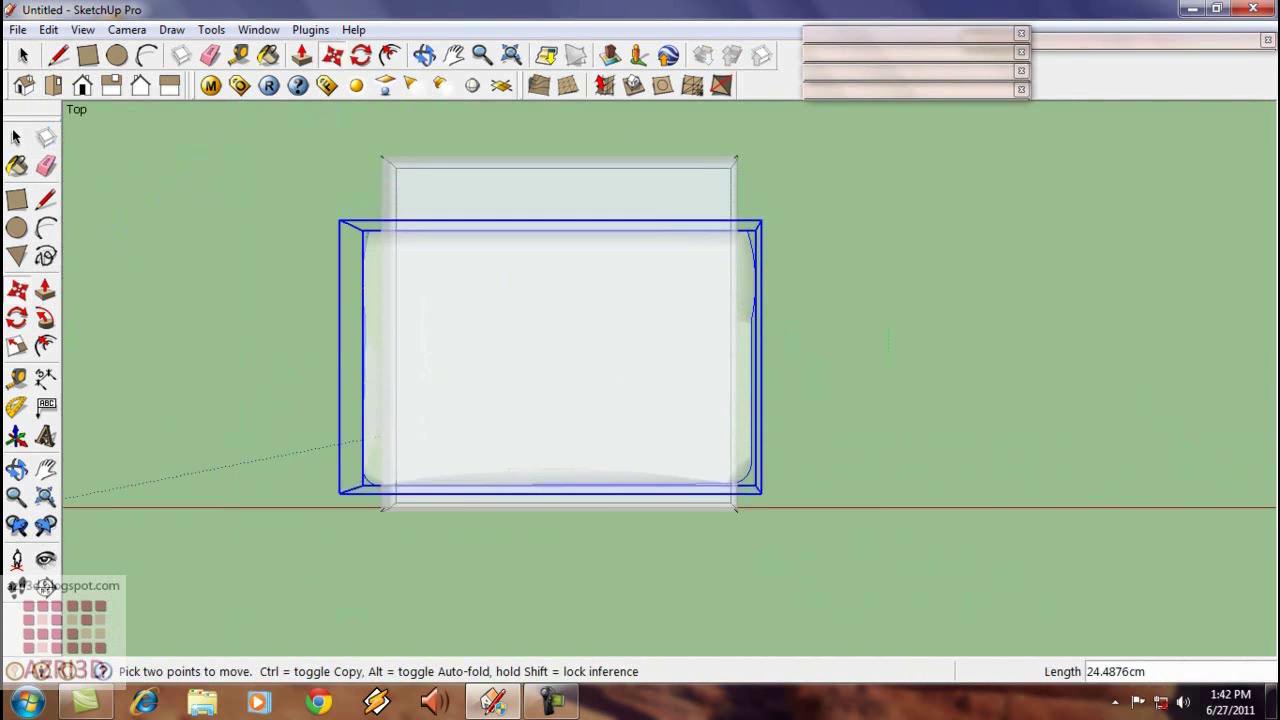
click(685, 450)
click(111, 85)
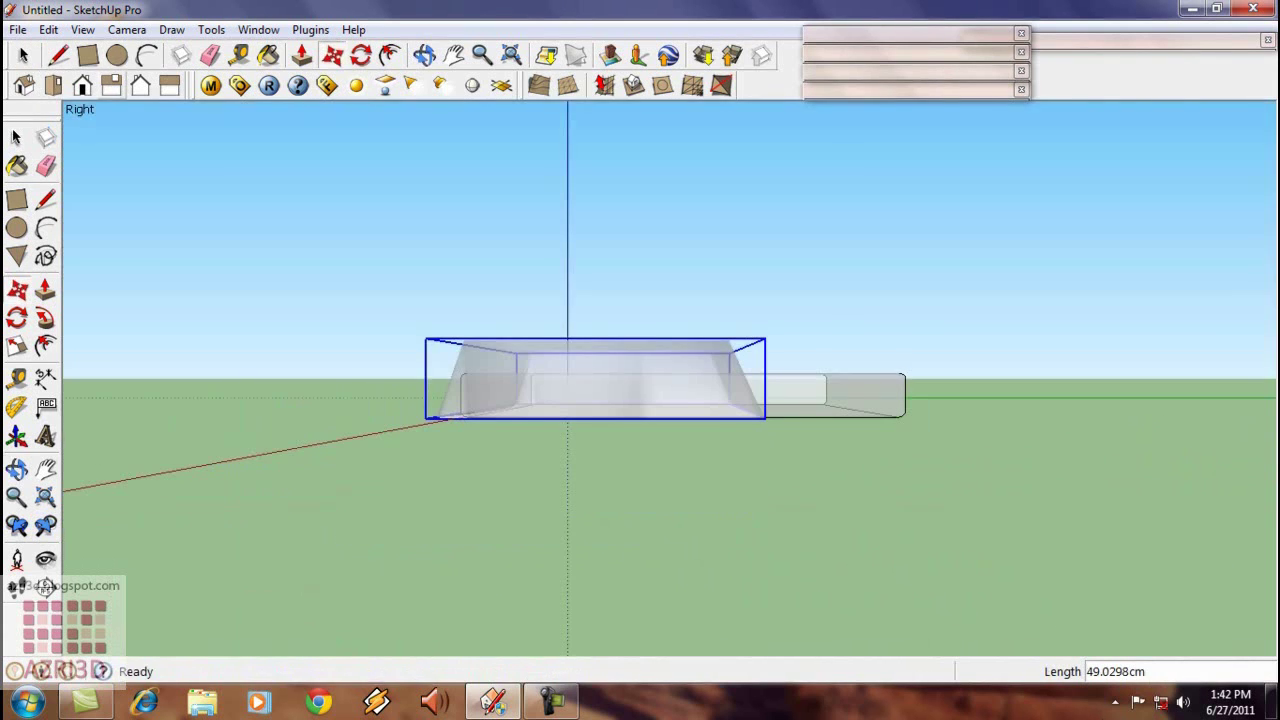
- Switch to parallel projection and lower the draped group about 11.1 cm along the blue axis
click(127, 29)
click(162, 141)
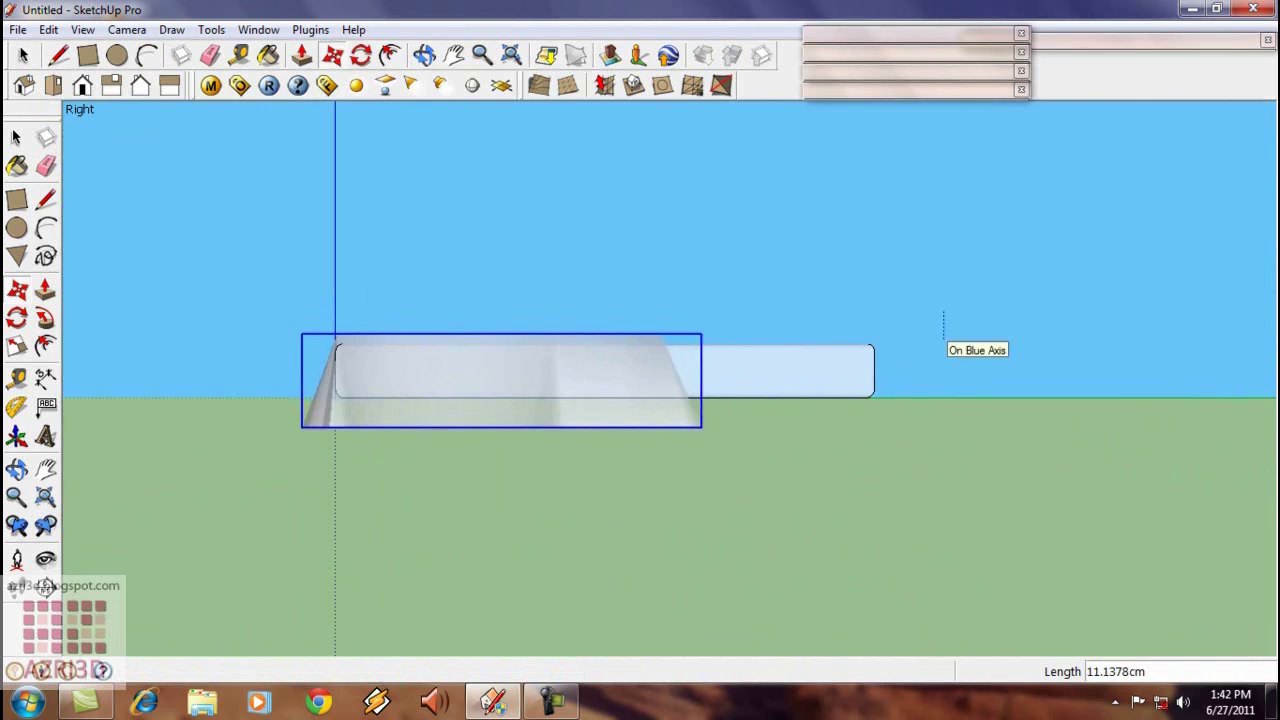
click(944, 341)
scroll(192, 434, up, 3)
- Try to nudge the draped group by 1 cm, and undo that move
text(1)
key(Return)
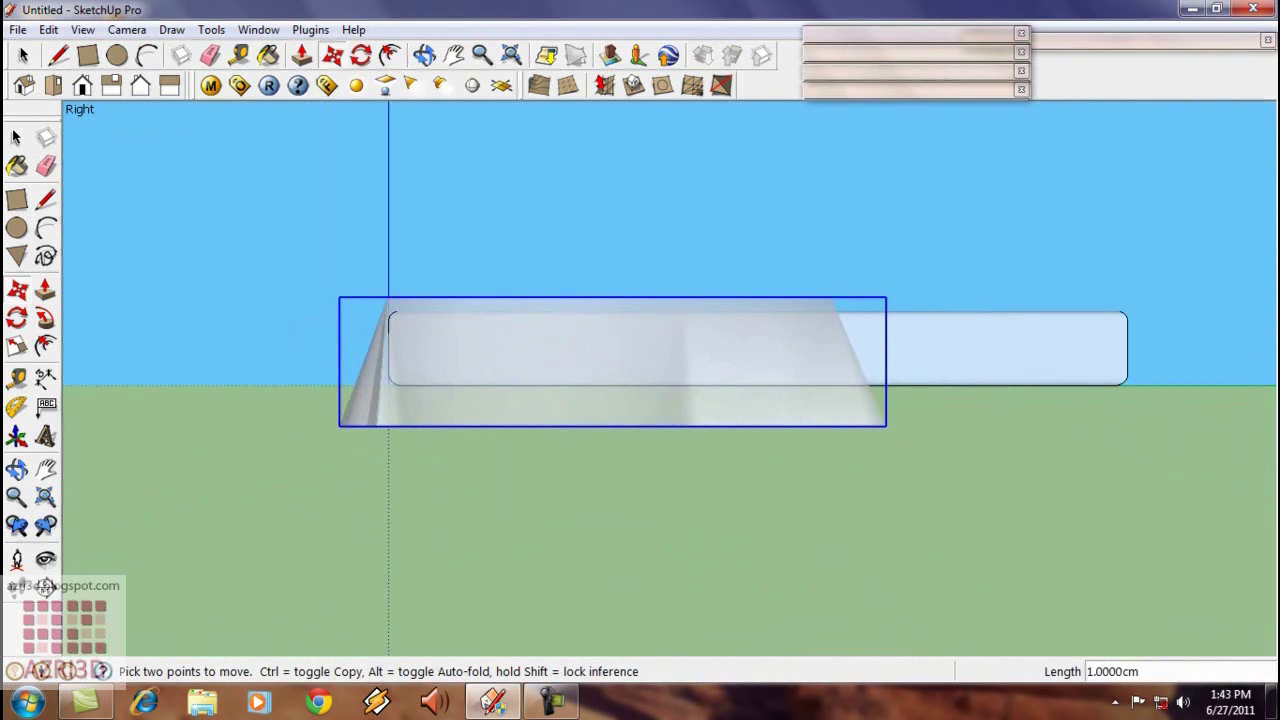
key(ctrl+z)
- Show the model in front view, deselect the draped group and turn off the X-ray face style
click(82, 85)
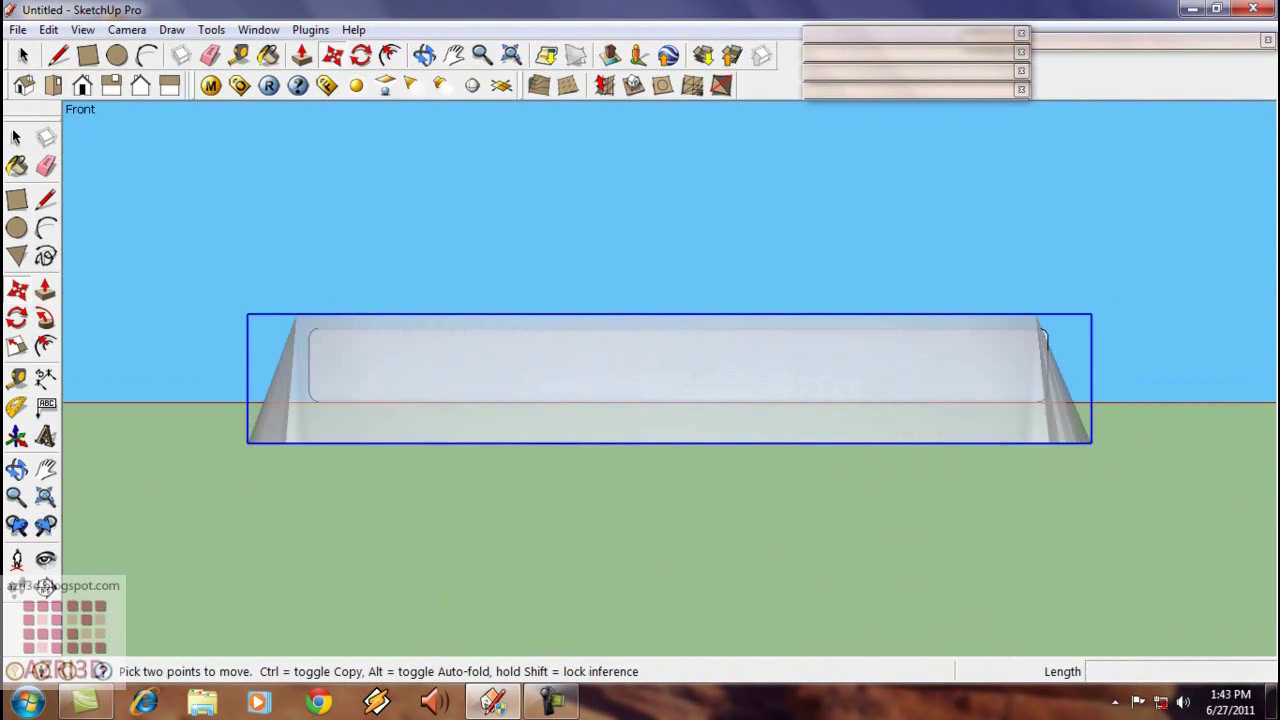
click(505, 500)
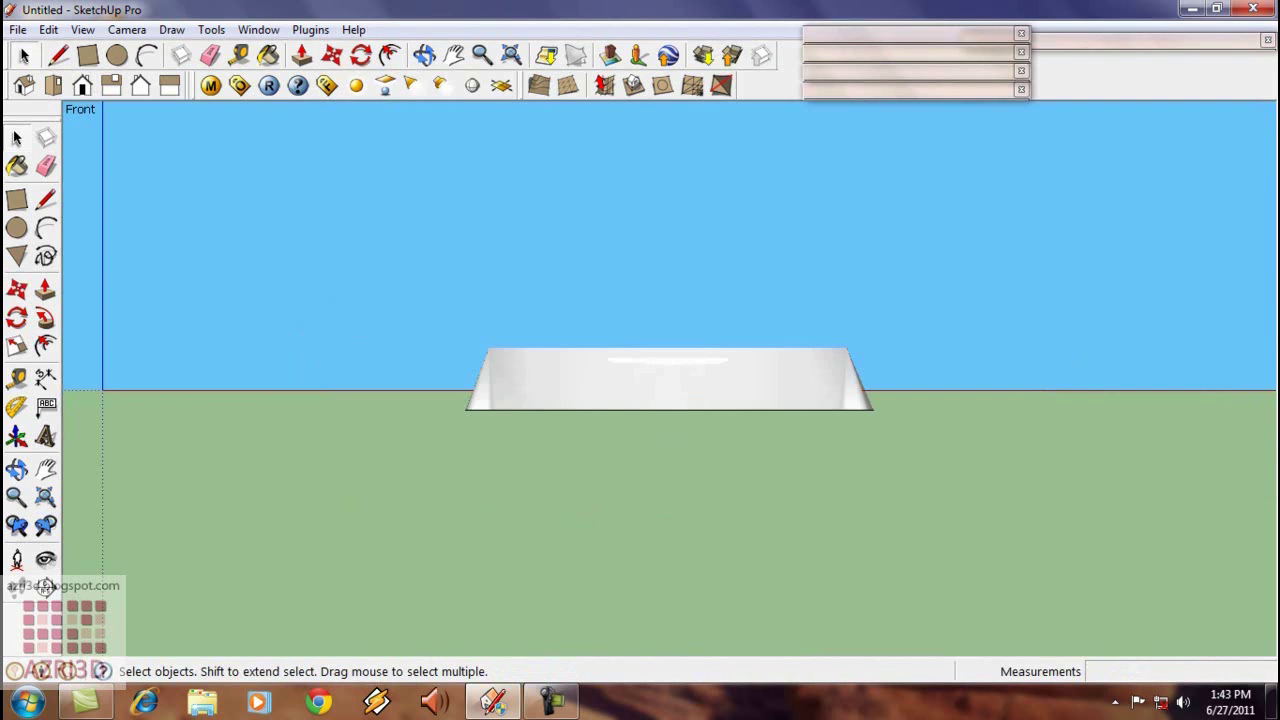
scroll(483, 339, up, 1)
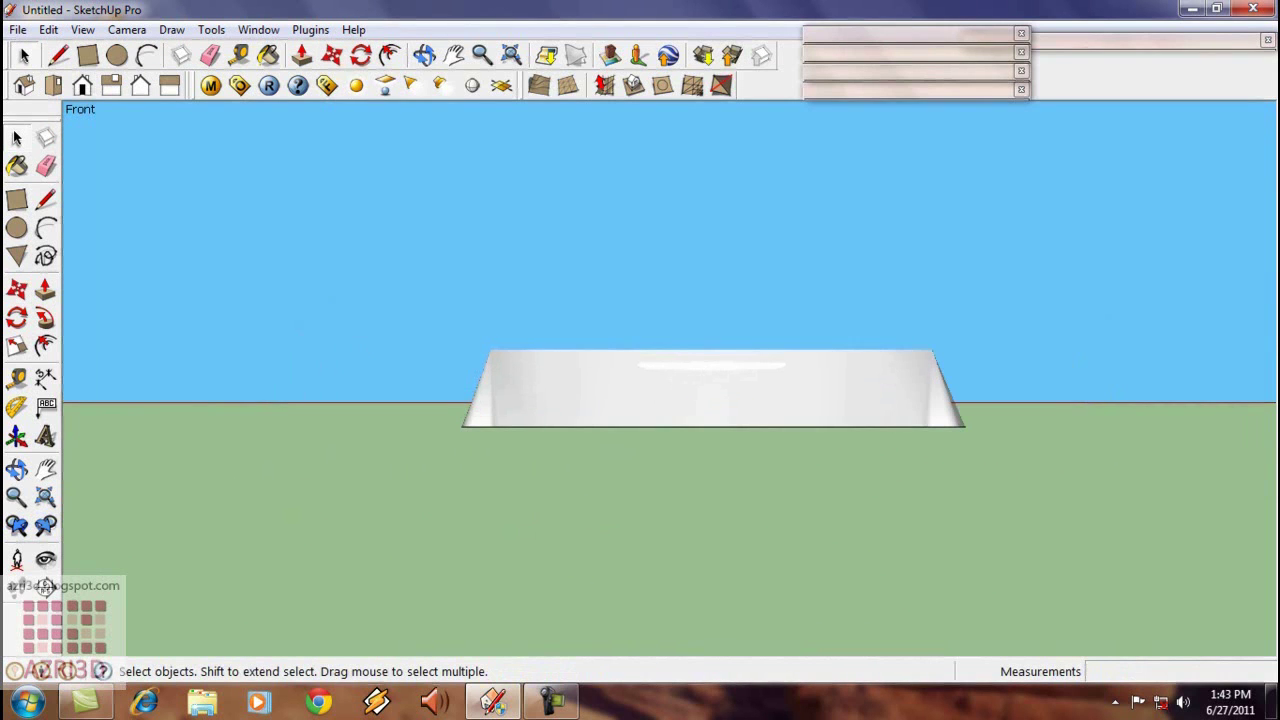
scroll(1027, 469, up, 1)
key(l)
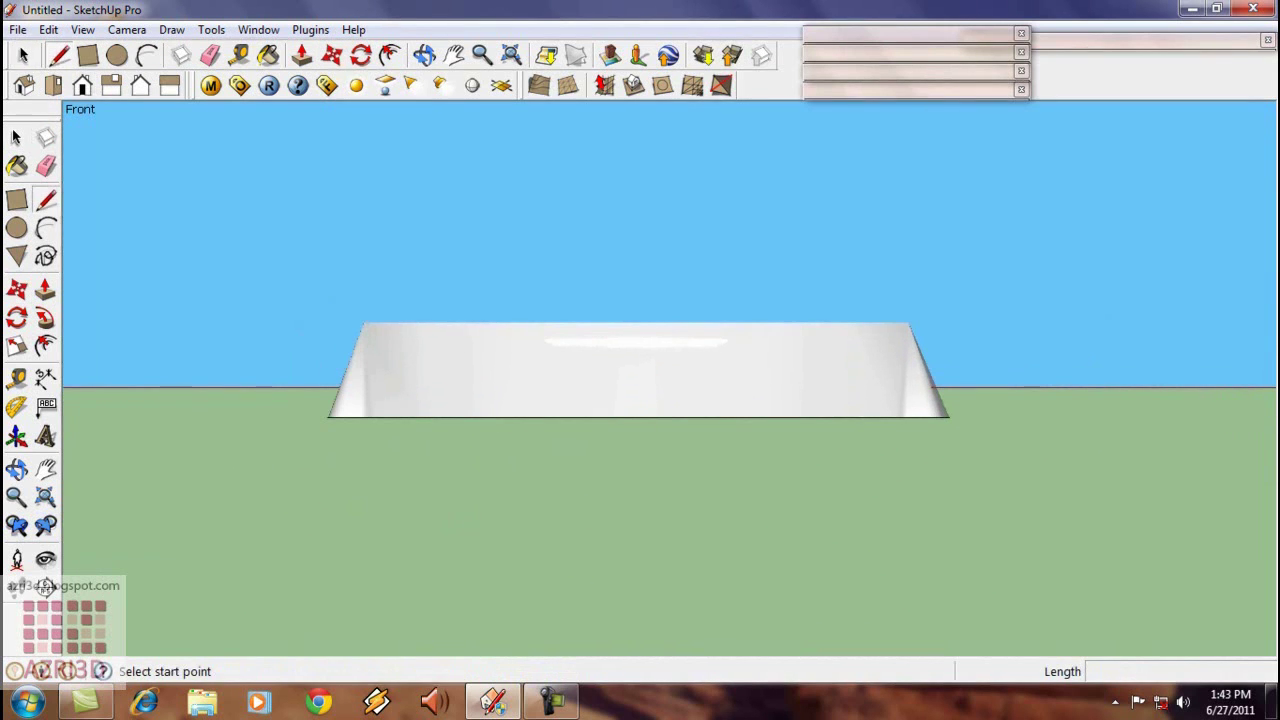
scroll(216, 298, up, 1)
scroll(370, 458, up, 2)
click(369, 459)
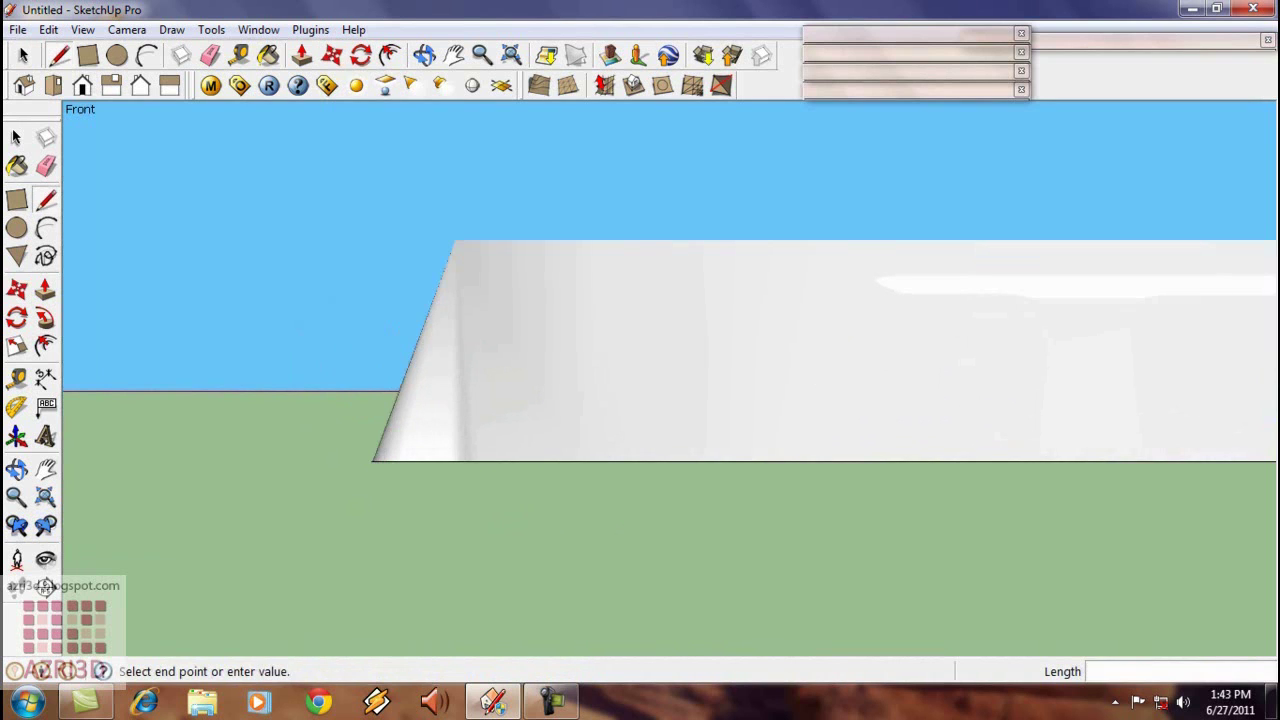
scroll(290, 340, down, 2)
key(Escape)
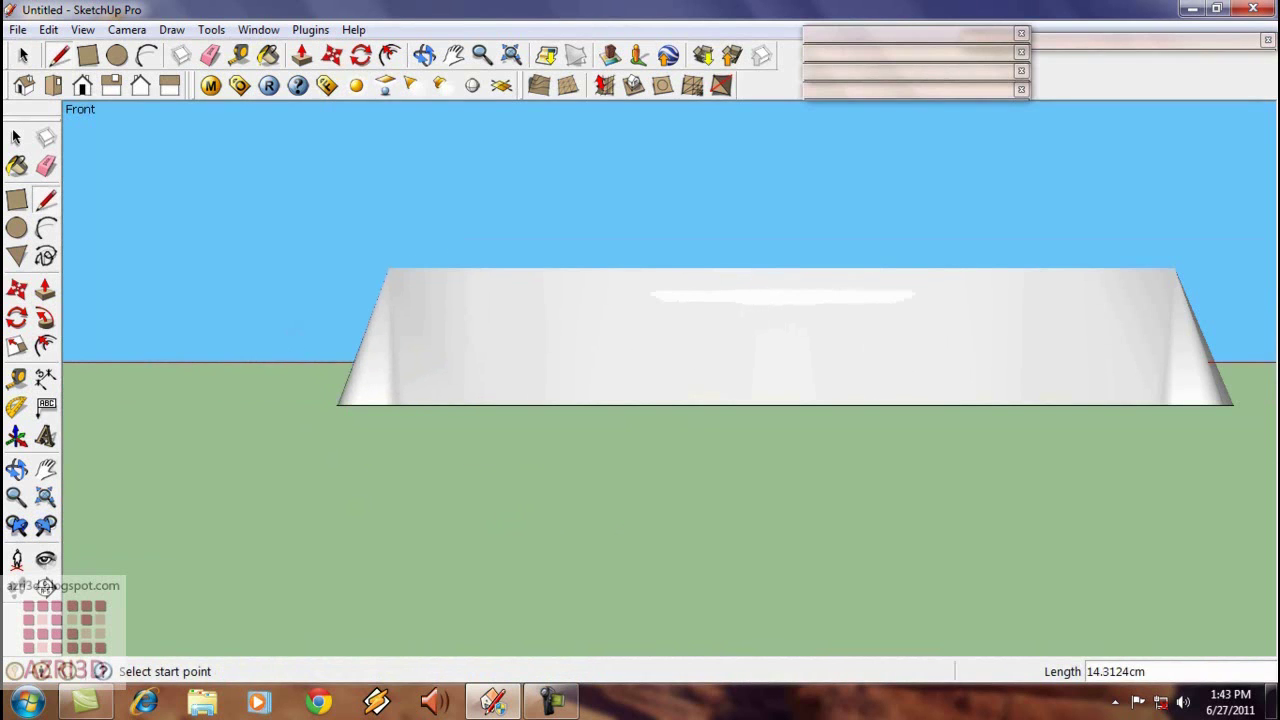
- Draw connected lines just outside the draped surface's left slope, adding short segments that round its upper-left corner
scroll(364, 358, up, 2)
click(309, 437)
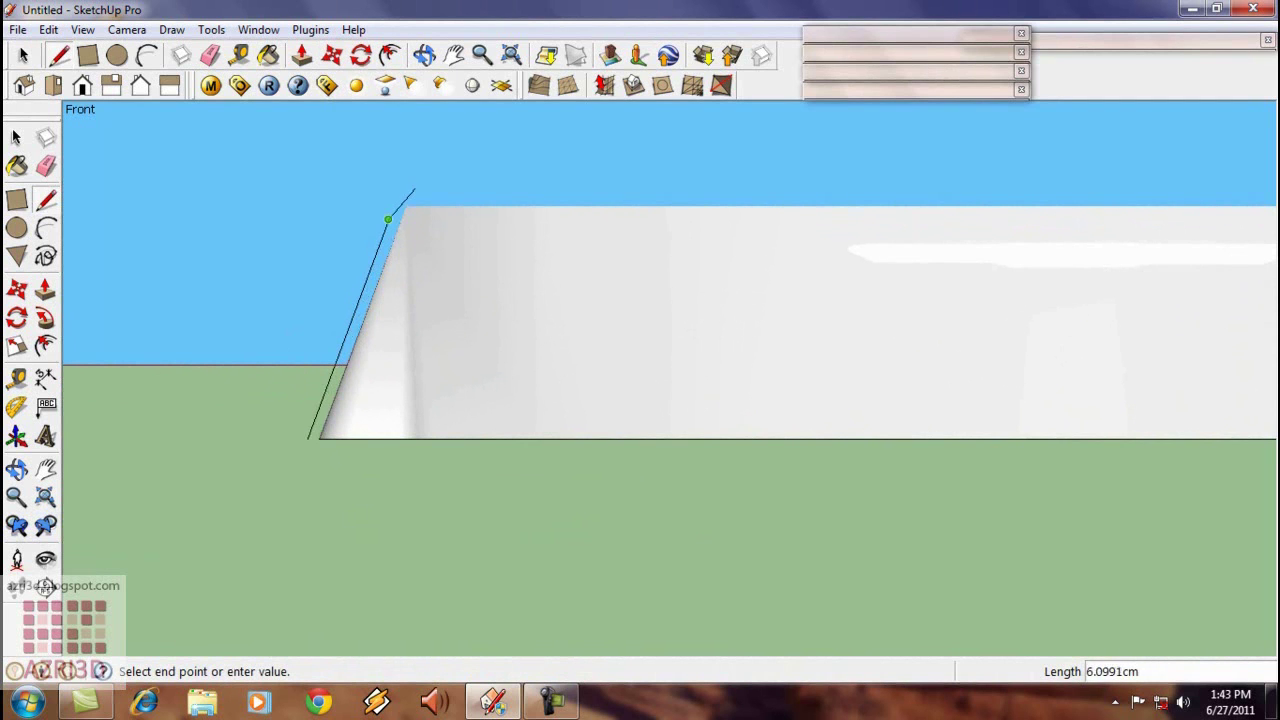
scroll(411, 193, up, 3)
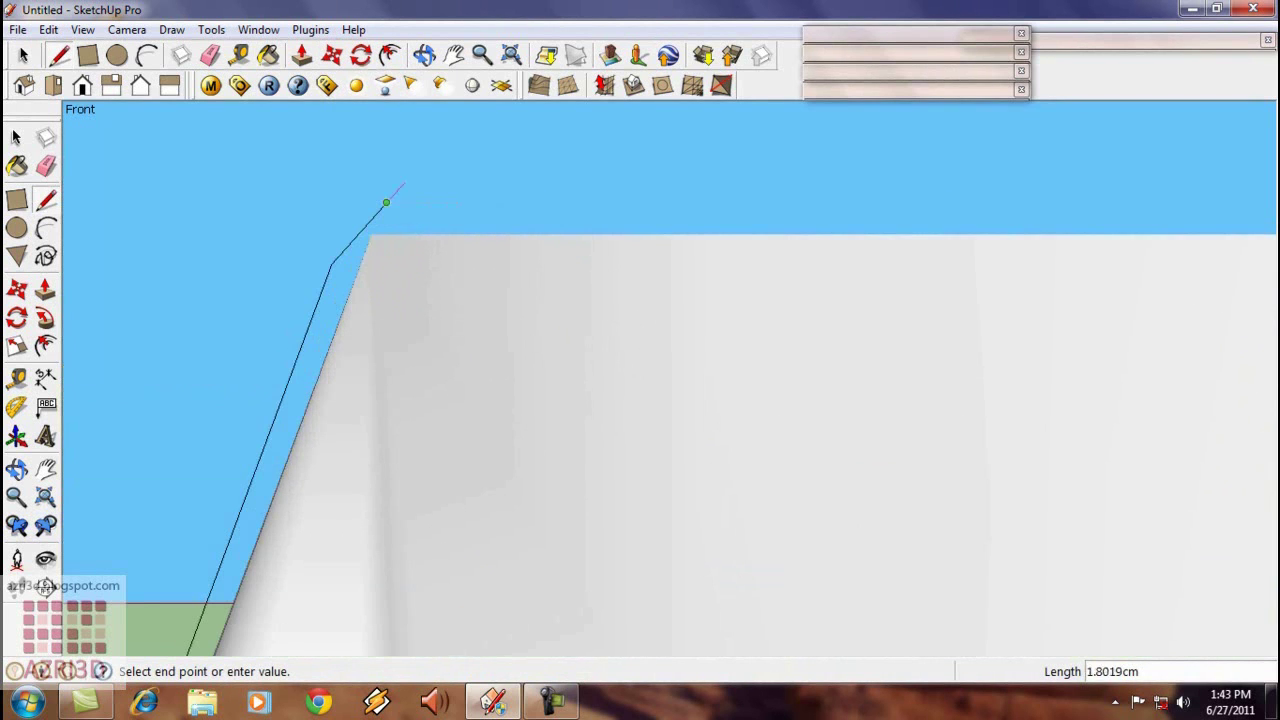
click(440, 179)
scroll(20, 288, down, 3)
click(46, 200)
scroll(349, 263, up, 1)
click(349, 263)
scroll(260, 268, down, 3)
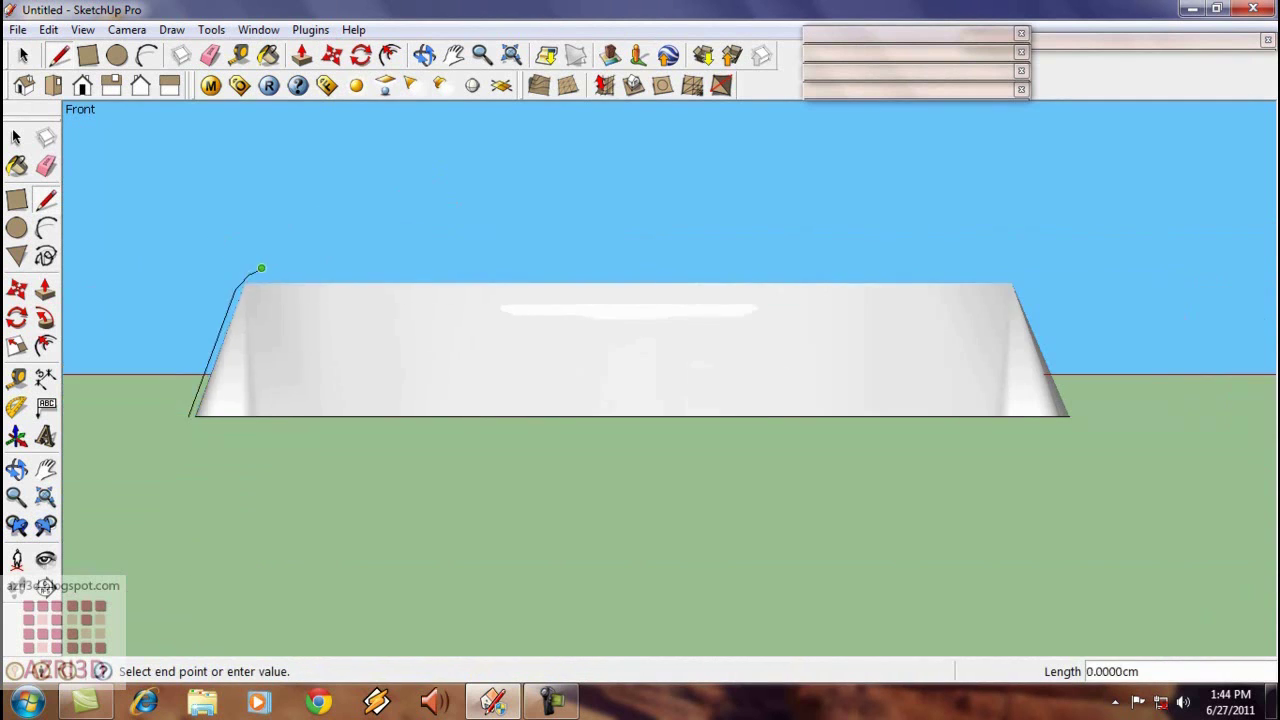
- Continue the outline straight across above the draped surface, round the upper-right corner with short segments and run it down the right slope
scroll(998, 270, up, 2)
scroll(998, 283, up, 2)
click(975, 282)
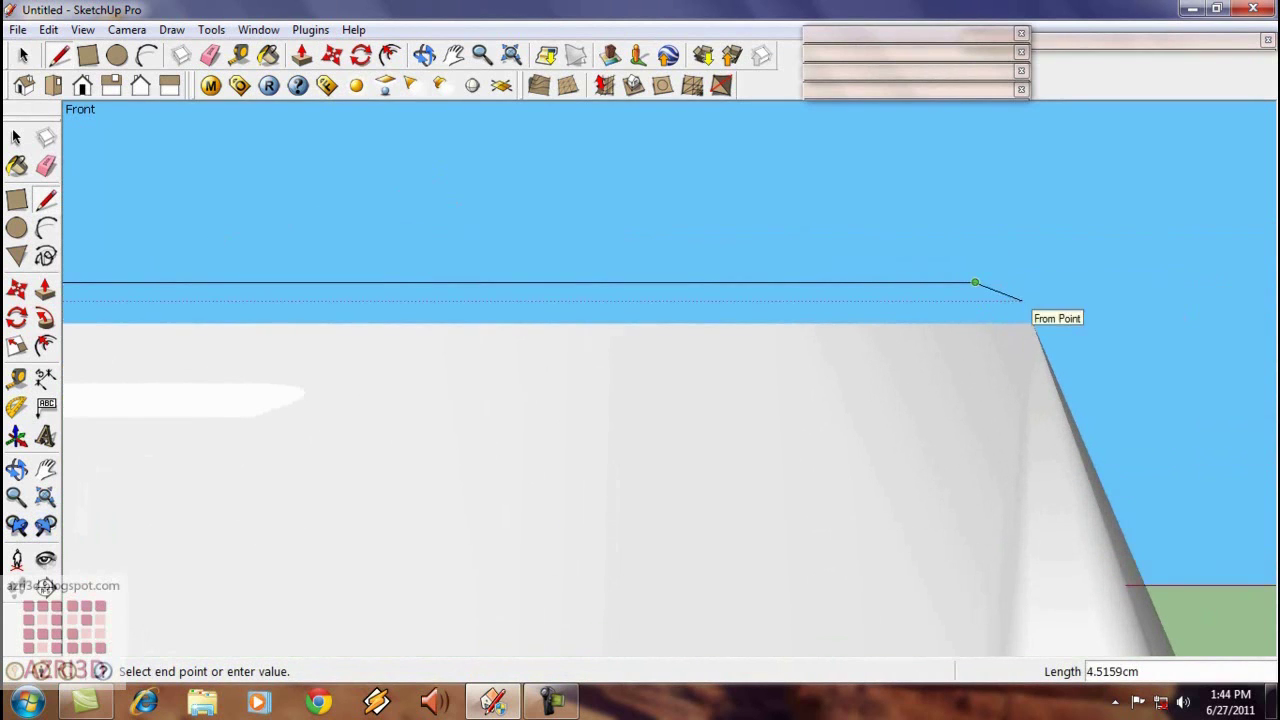
click(1026, 300)
scroll(928, 245, down, 1)
click(1036, 318)
scroll(998, 264, down, 1)
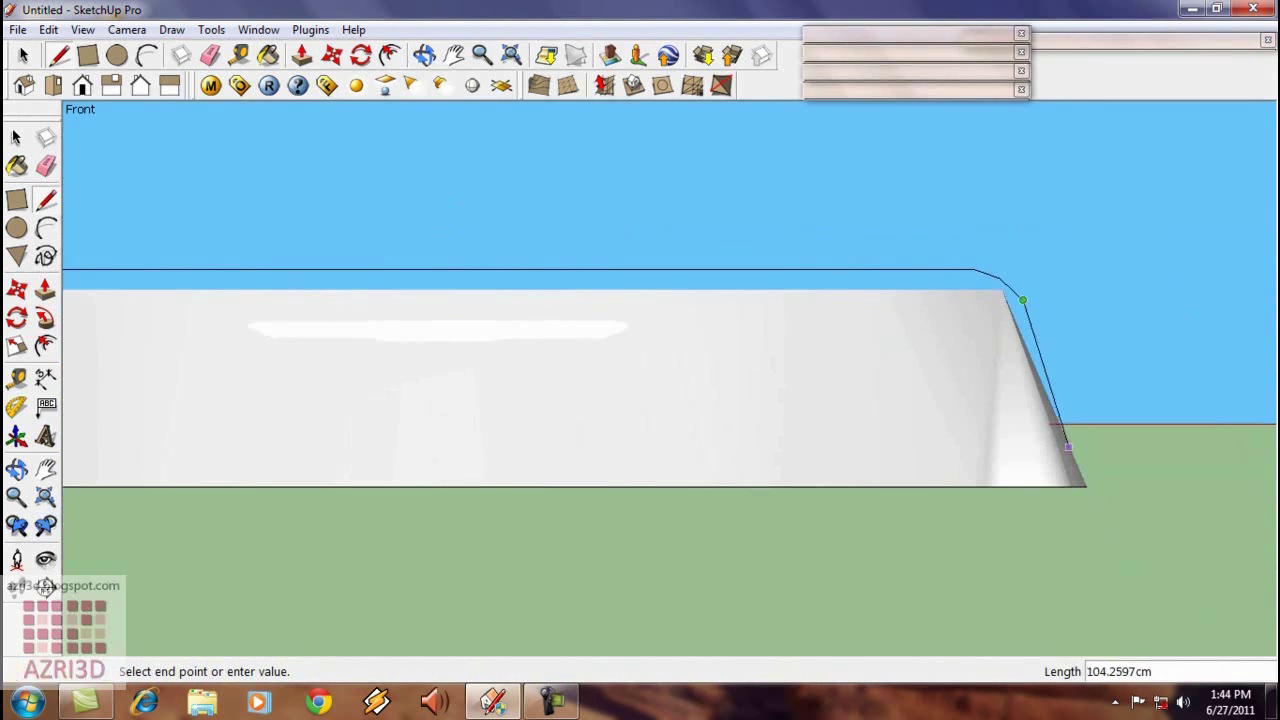
click(1068, 447)
key(Escape)
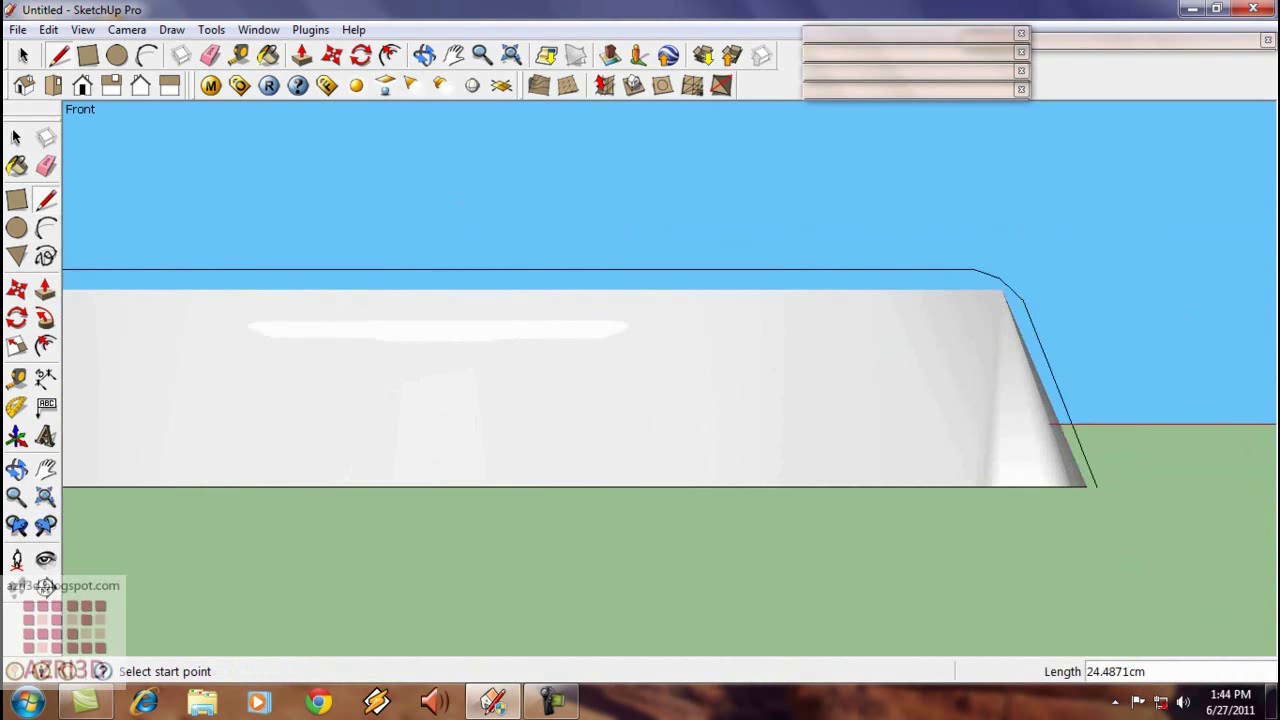
- Select the whole open outline and move it out in front of the draped surface onto free ground
key(space)
key(shift+z)
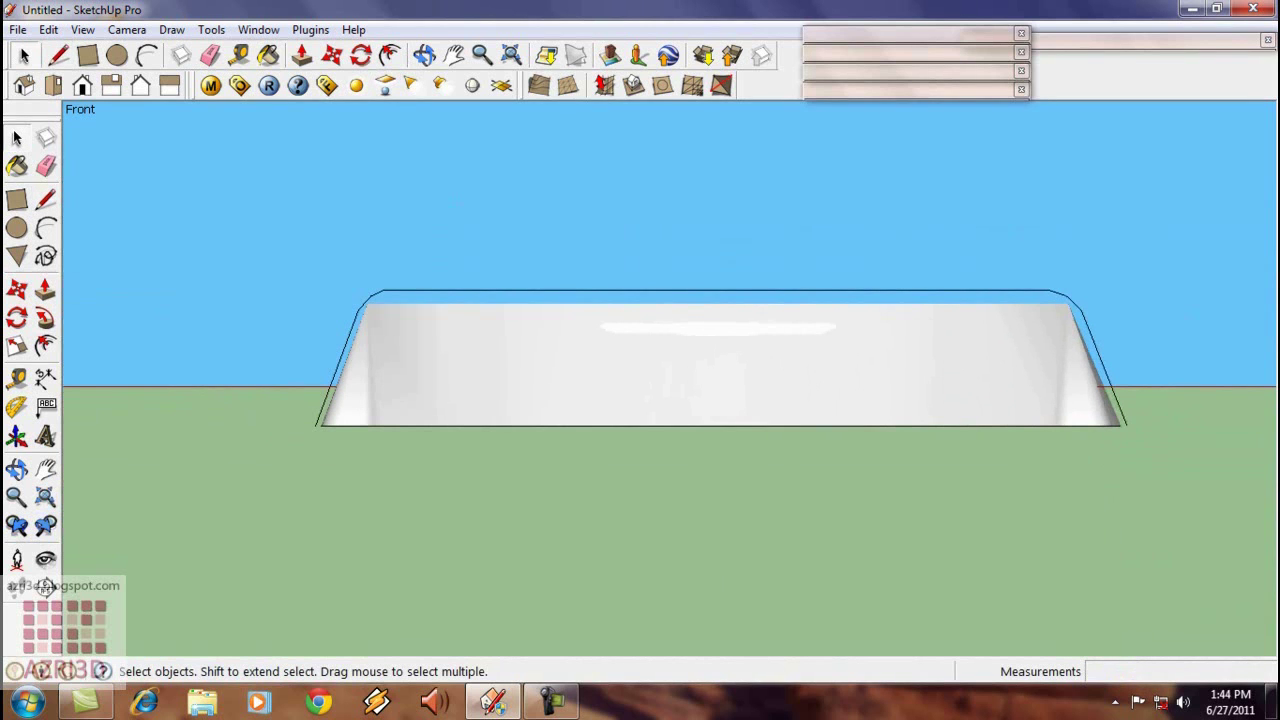
triple_click(531, 291)
scroll(531, 291, down, 3)
middle_drag(531, 291, 606, 410)
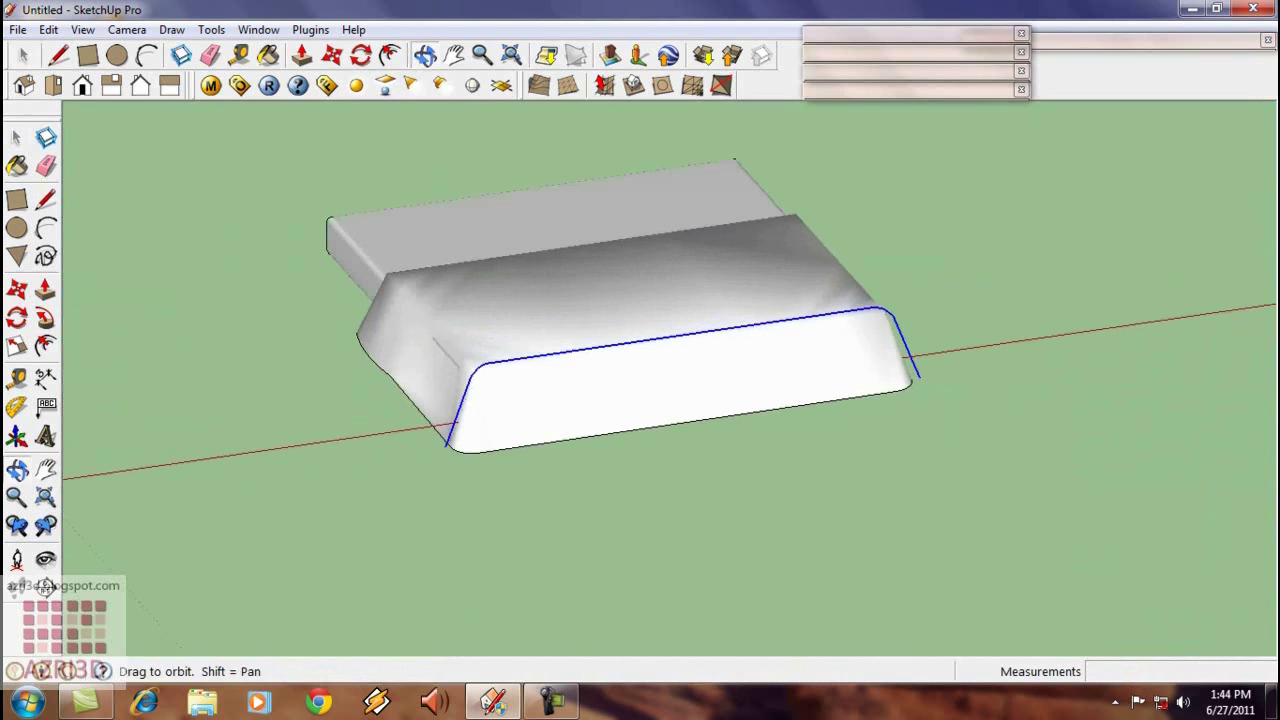
key(space)
key(m)
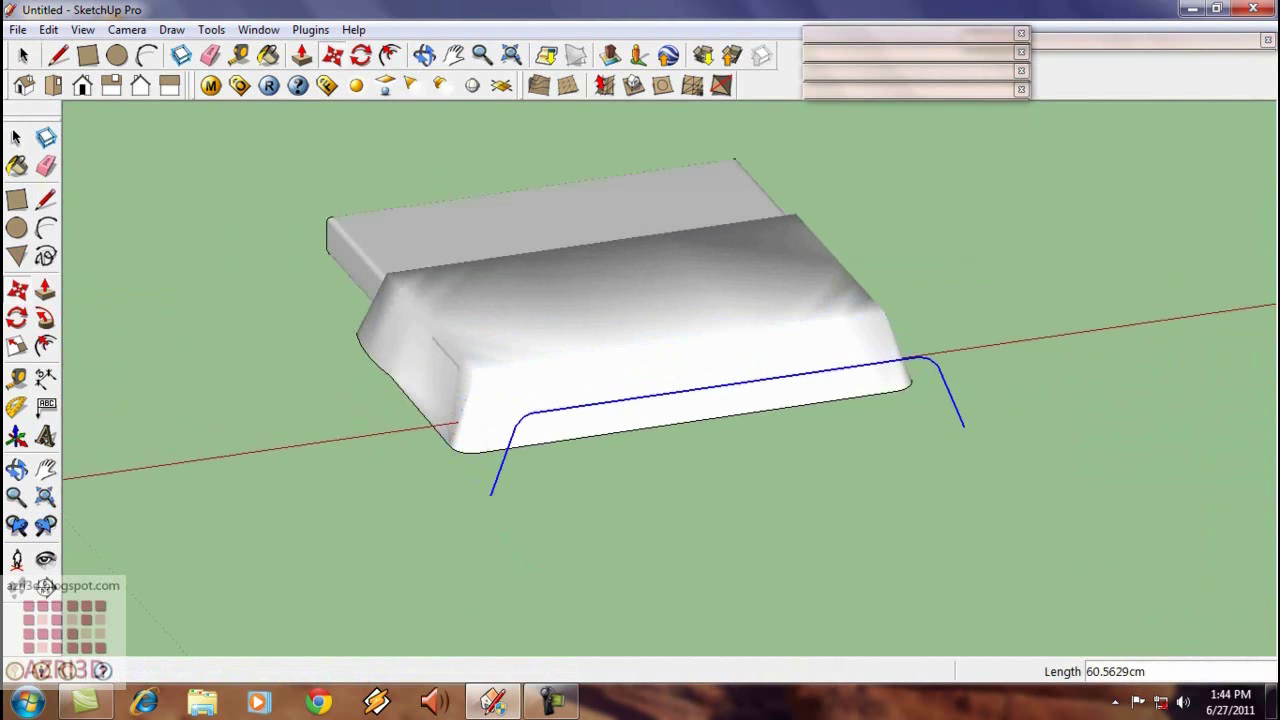
click(508, 522)
middle_drag(508, 522, 636, 572)
scroll(636, 572, up, 1)
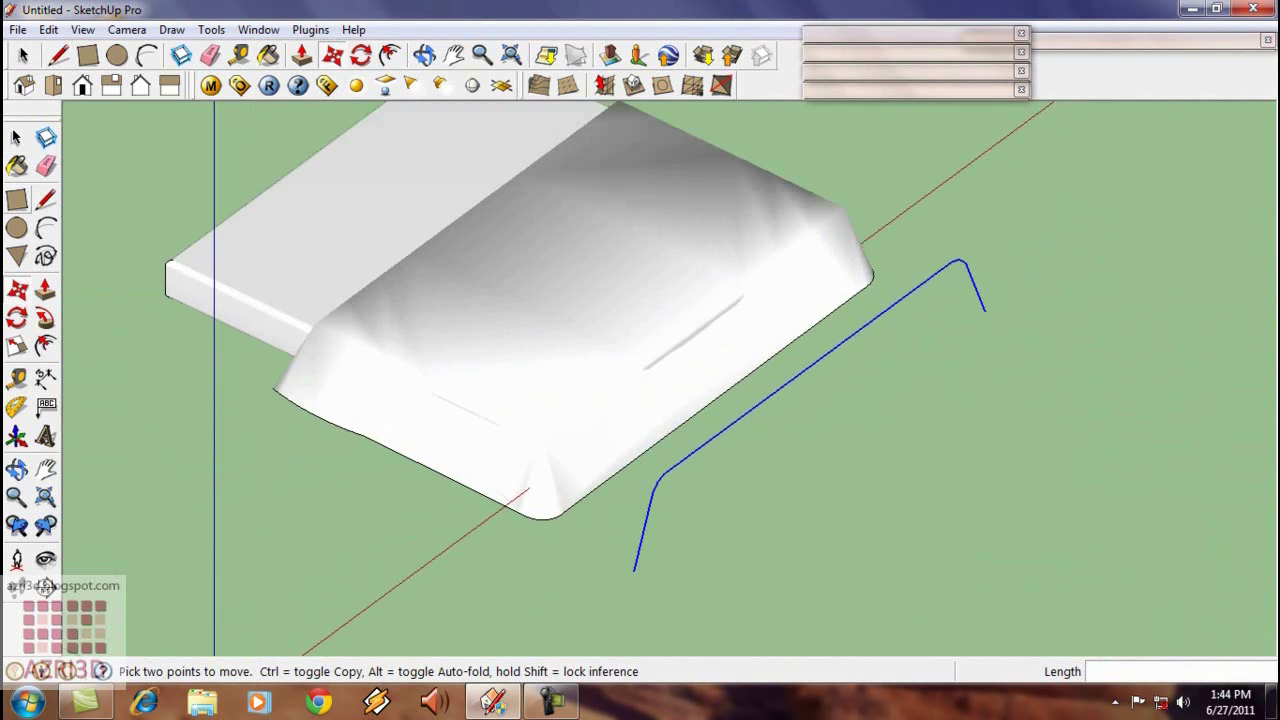
- Draw a horizontal 10 x 30 cm rectangle starting at the lower near end of the outline
click(17, 200)
scroll(750, 430, down, 2)
scroll(692, 544, up, 2)
click(659, 516)
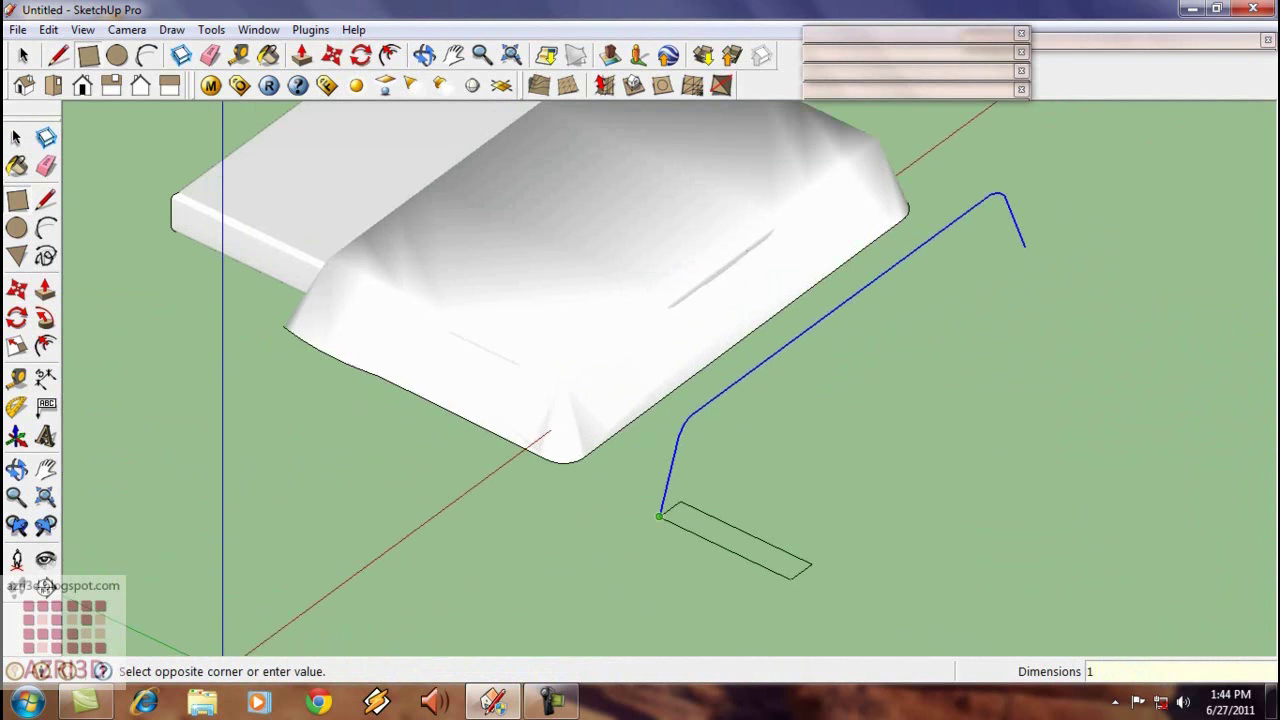
text(10,30)
key(Return)
scroll(690, 540, up, 5)
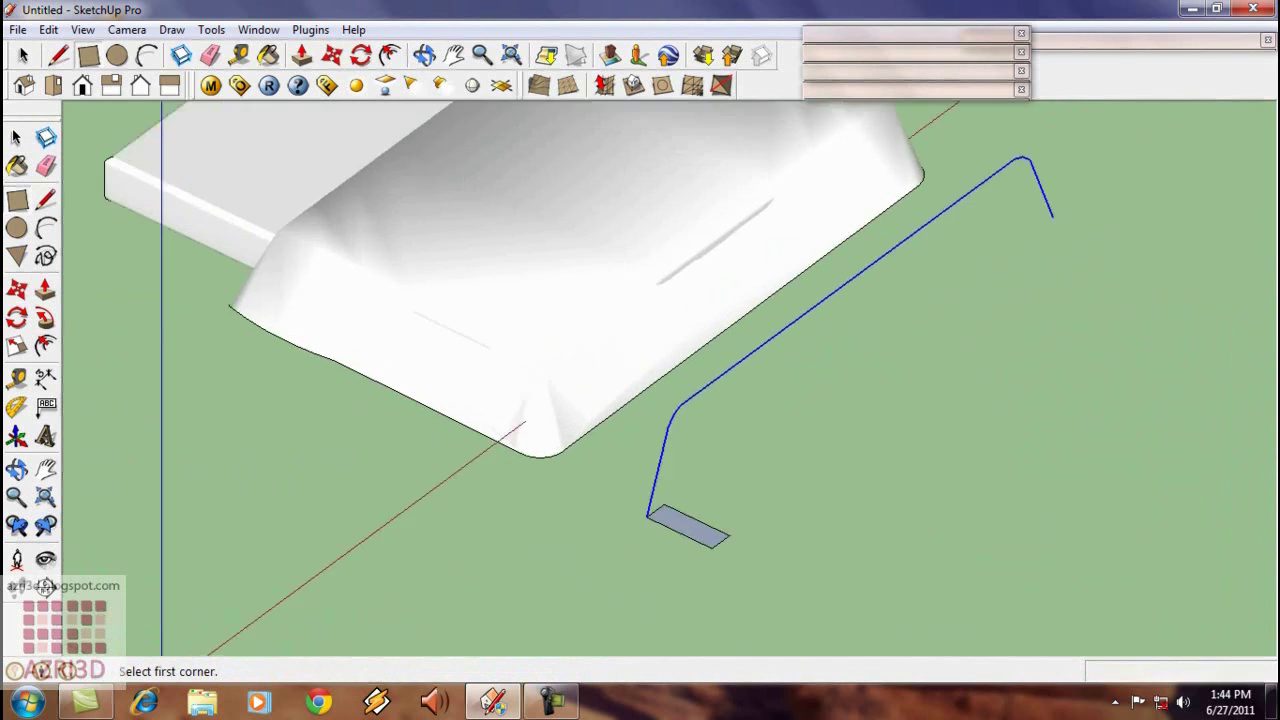
- Draw short diagonal lines across all four corners of the rectangle, the first about 2.8 cm long
scroll(633, 500, up, 2)
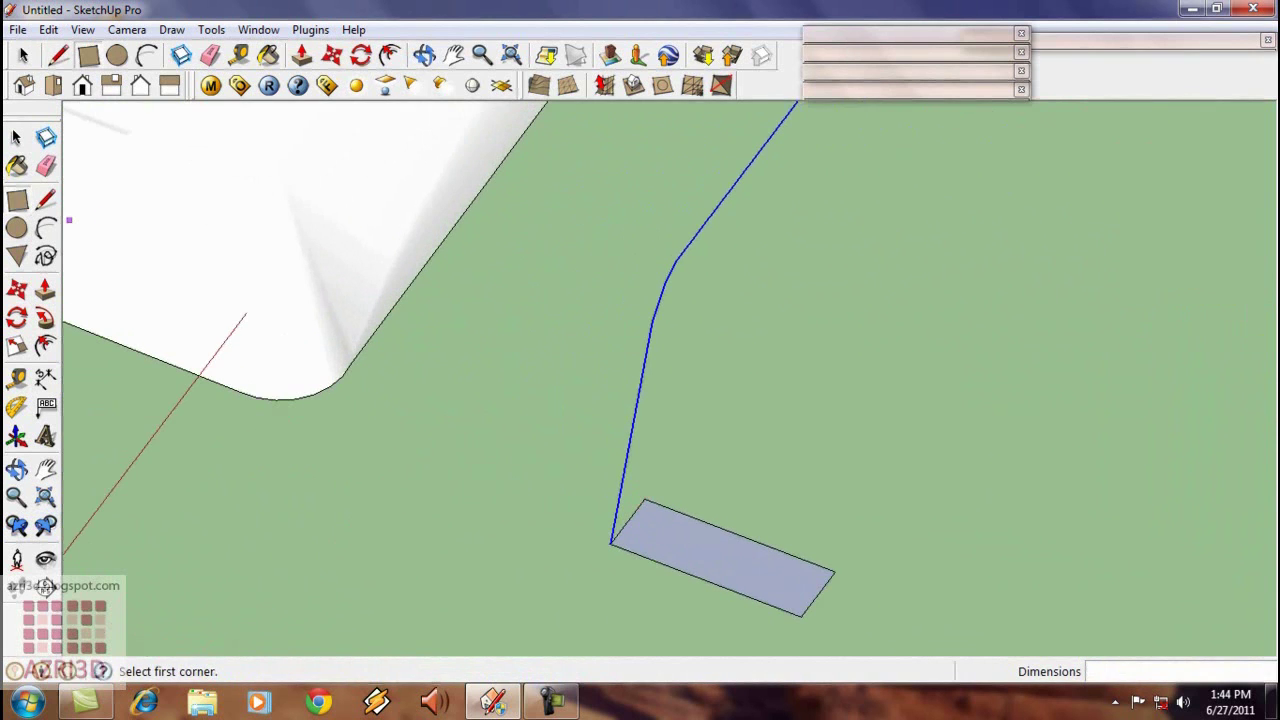
click(45, 199)
scroll(646, 523, up, 2)
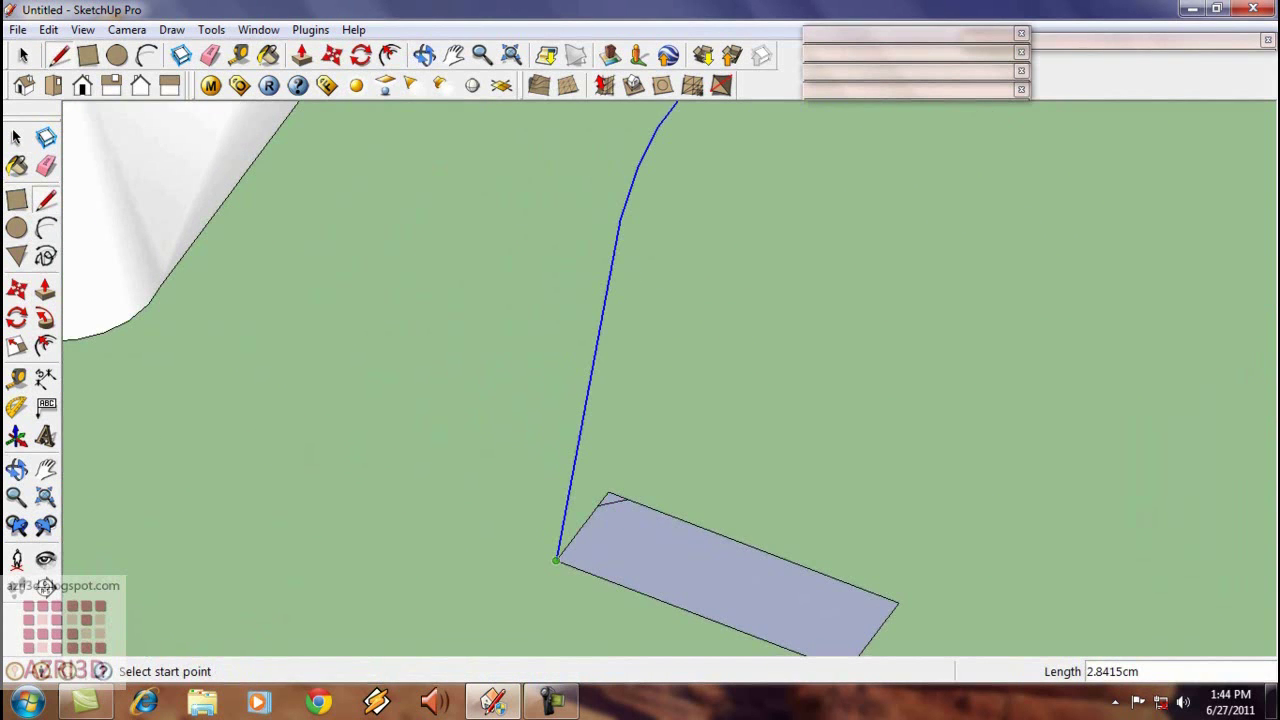
click(568, 545)
click(580, 569)
scroll(754, 423, down, 2)
click(802, 588)
scroll(822, 583, up, 5)
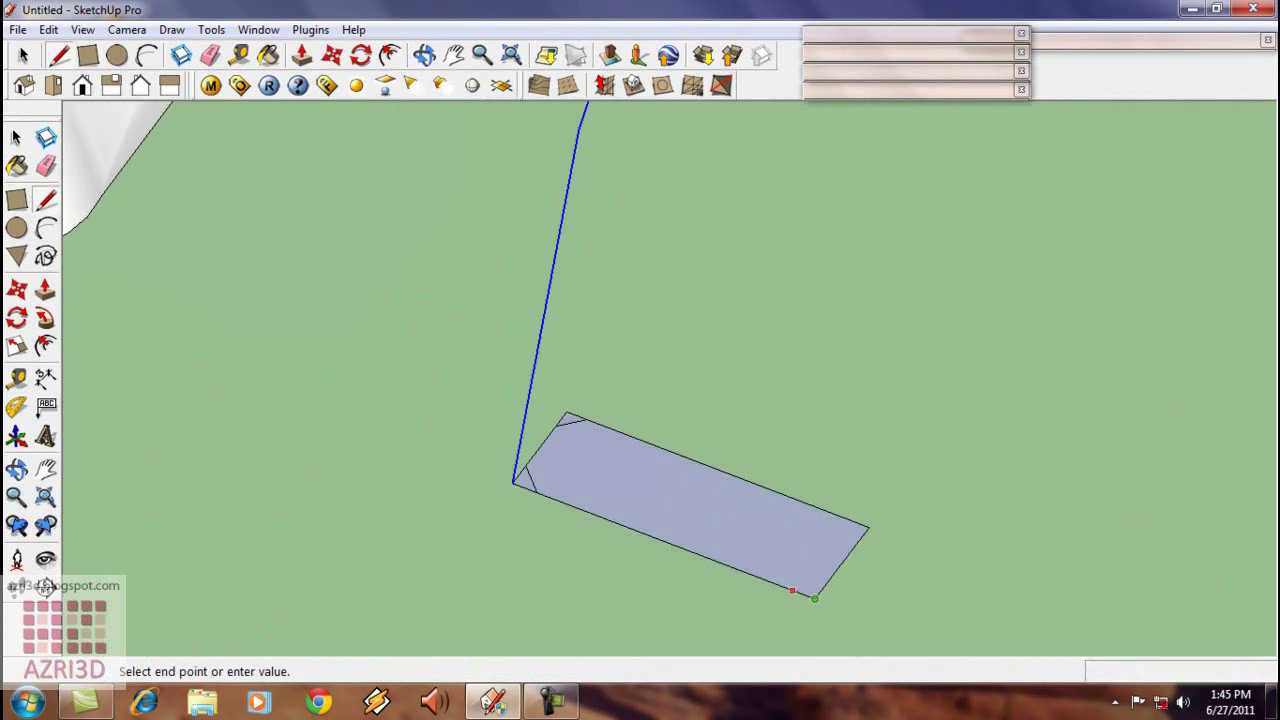
click(827, 583)
click(862, 537)
click(851, 512)
- Erase the corner tips of the rectangle outside the diagonal lines, leaving a chamfered profile
key(e)
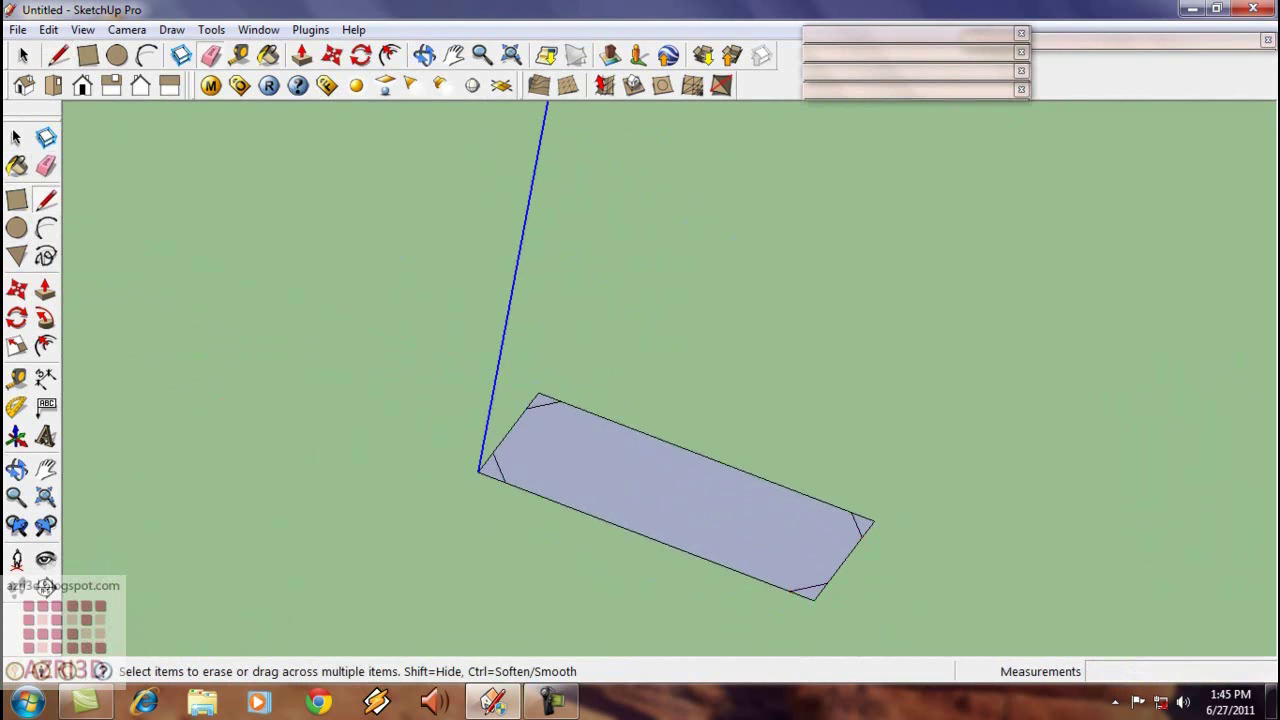
scroll(540, 402, up, 1)
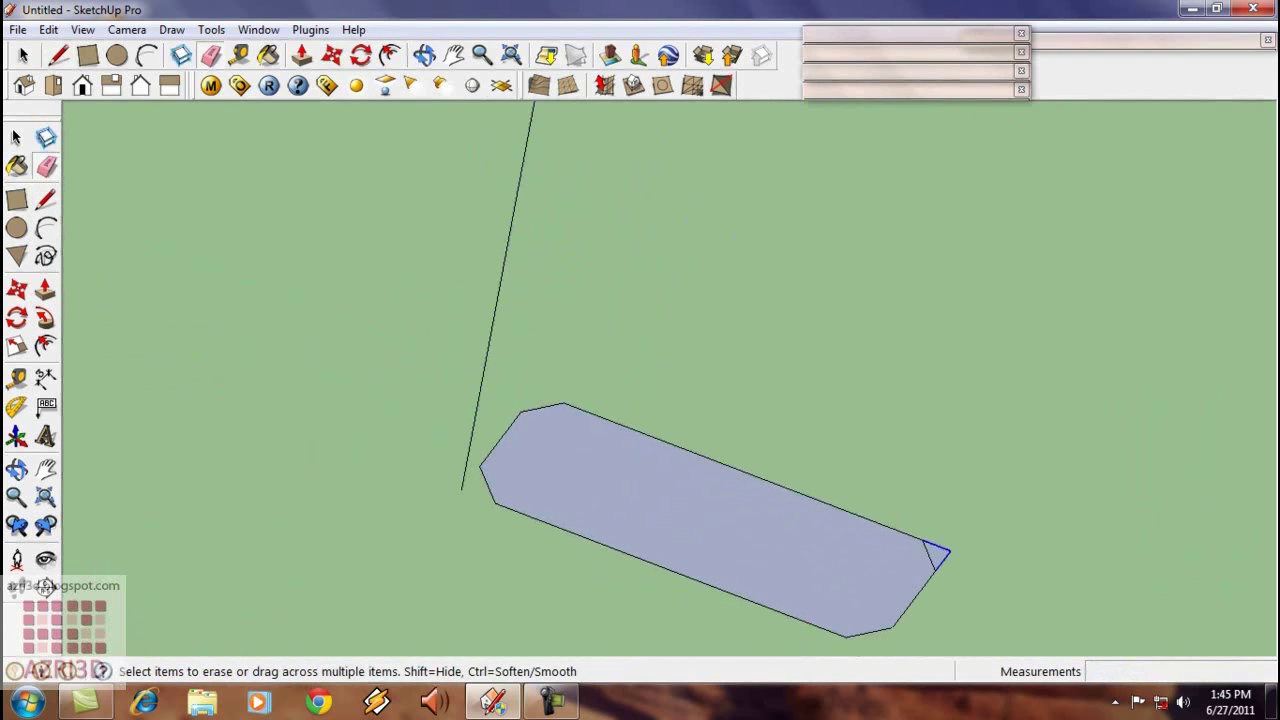
drag(942, 562, 944, 546)
scroll(894, 453, down, 2)
- Select the open outline as the path and sweep the chamfered profile along it with Follow Me
key(space)
double_click(845, 505)
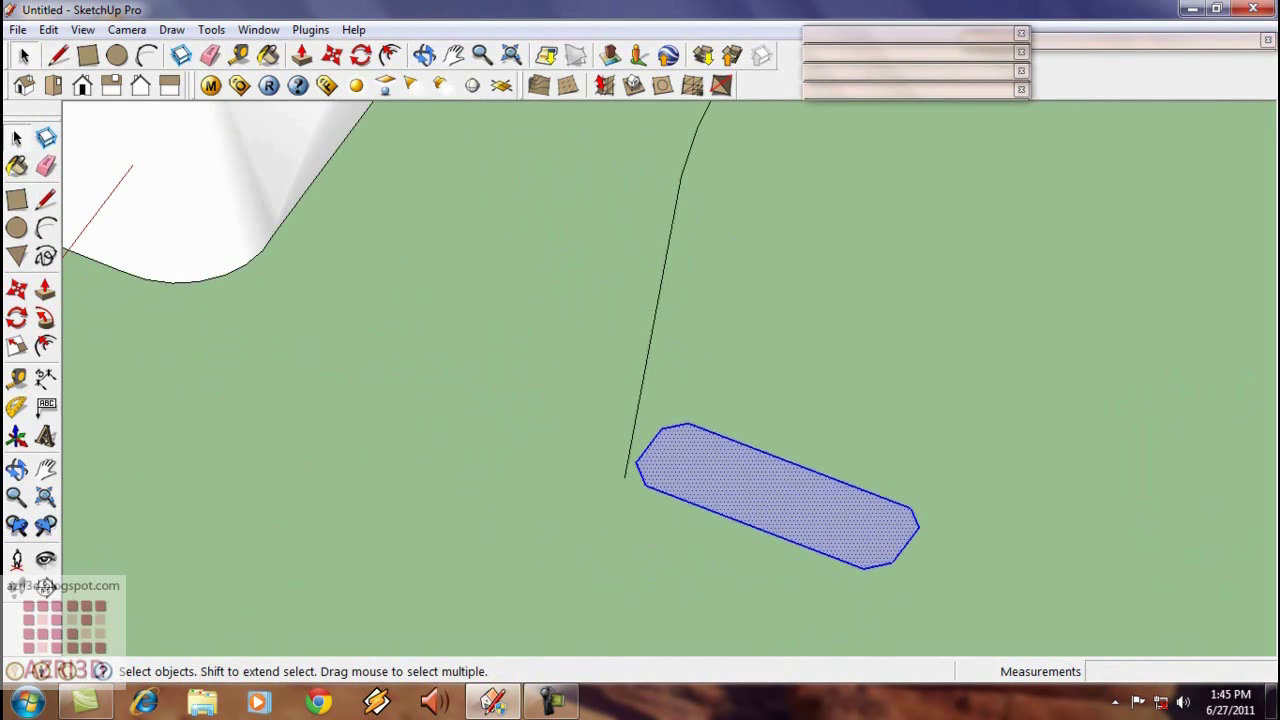
key(ctrl+t)
triple_click(646, 381)
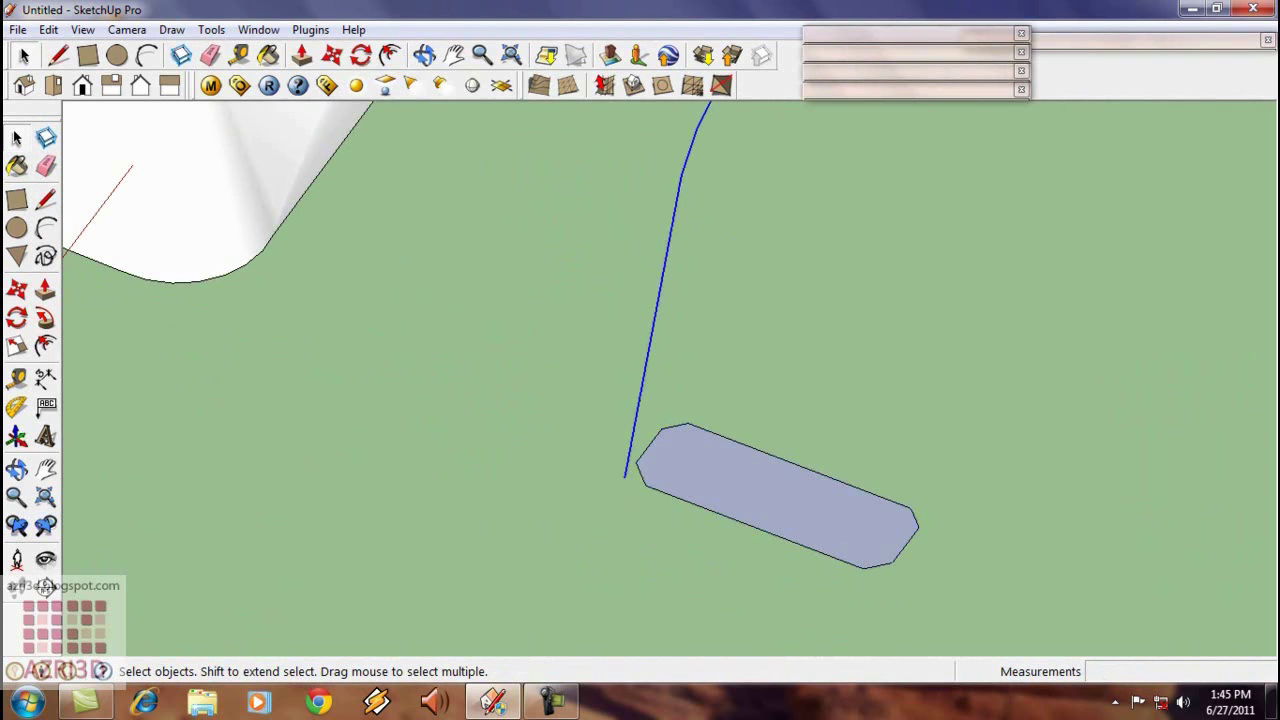
scroll(653, 382, down, 2)
click(45, 318)
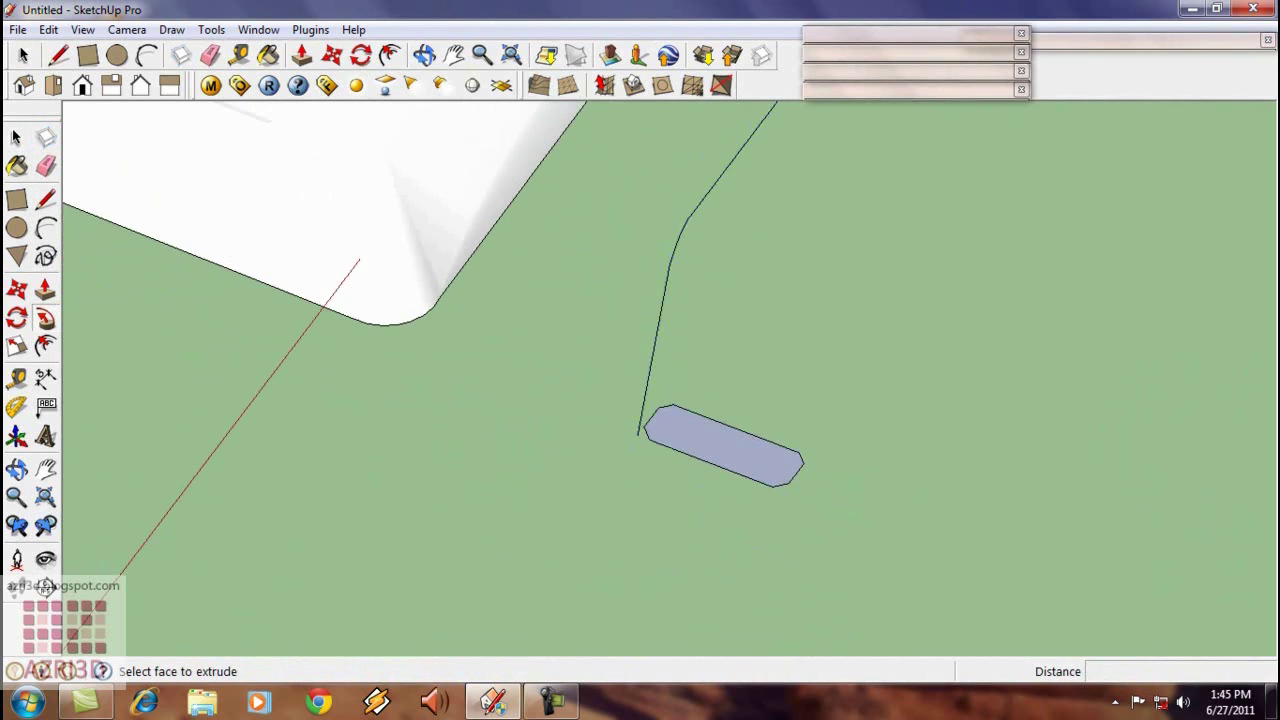
click(728, 453)
scroll(744, 525, down, 2)
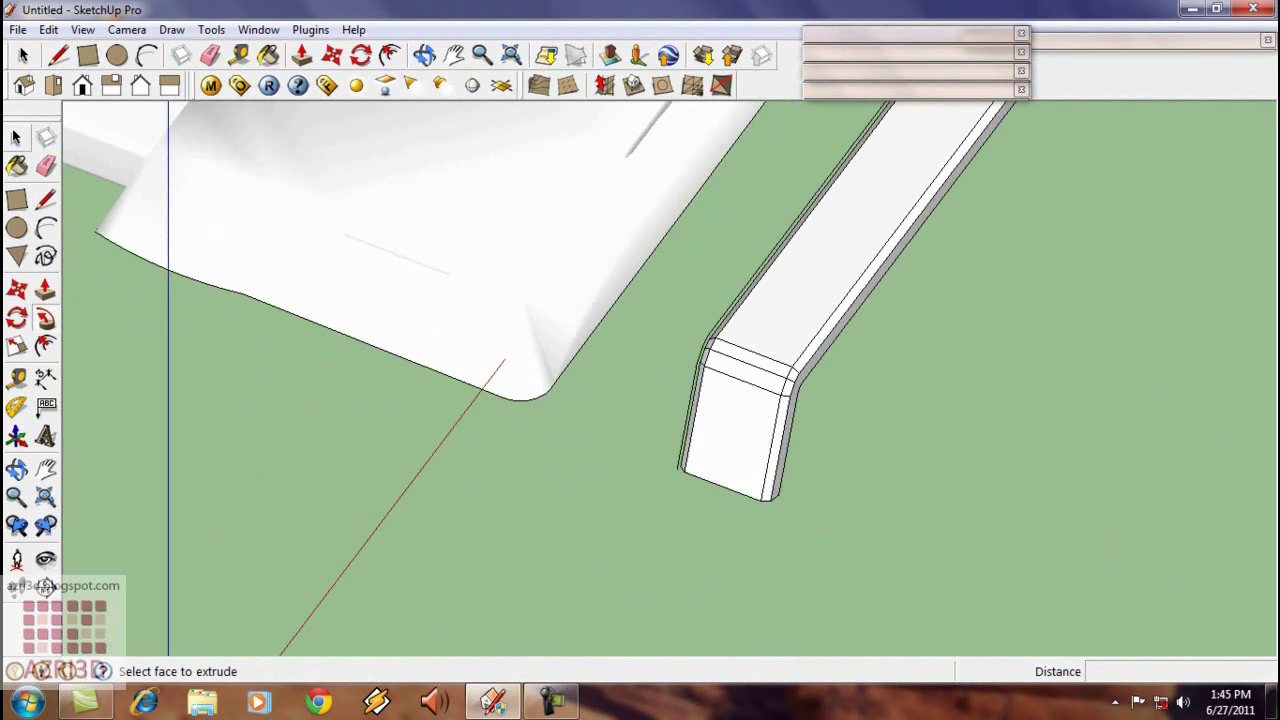
- Select the leftover path lines beside the swept strip and delete them
key(space)
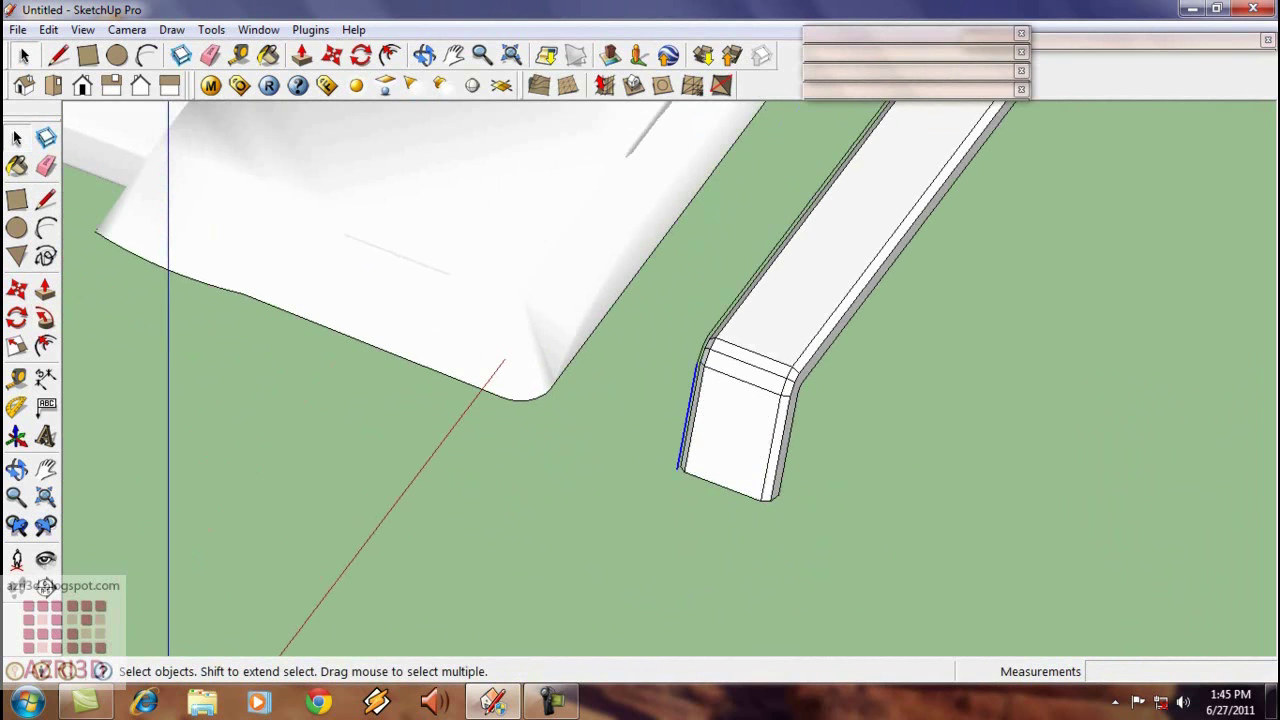
scroll(680, 470, up, 2)
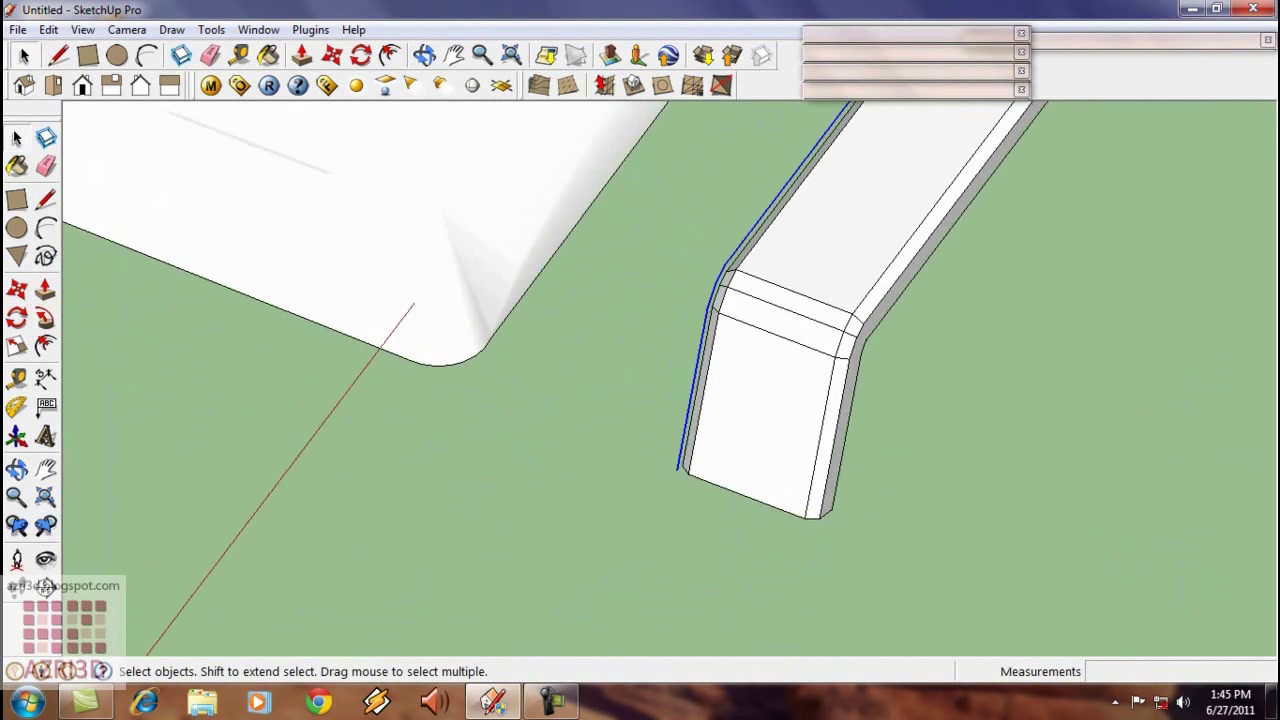
key(Delete)
scroll(680, 474, down, 2)
- Select all connected geometry of the swept strip and make it a group
triple_click(757, 442)
right_click(764, 443)
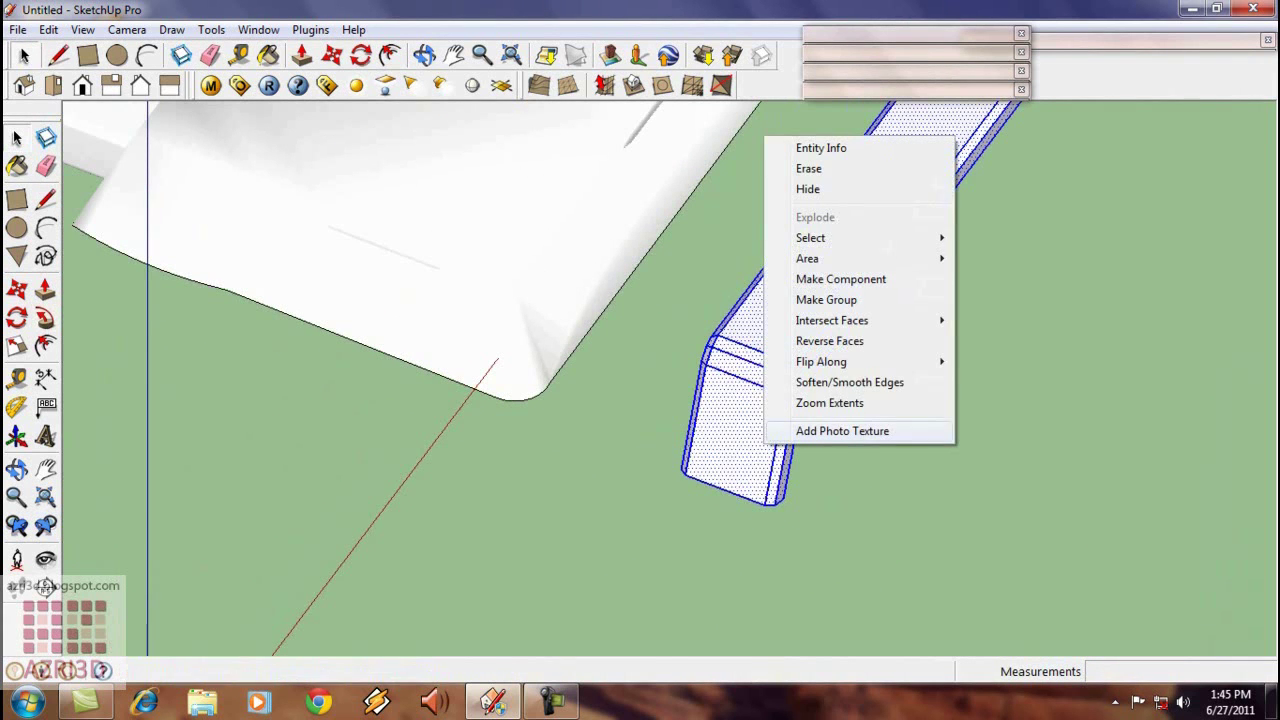
click(826, 299)
- Open the swept strip's group and soften all its edges with a 50-degree angle between normals
double_click(740, 420)
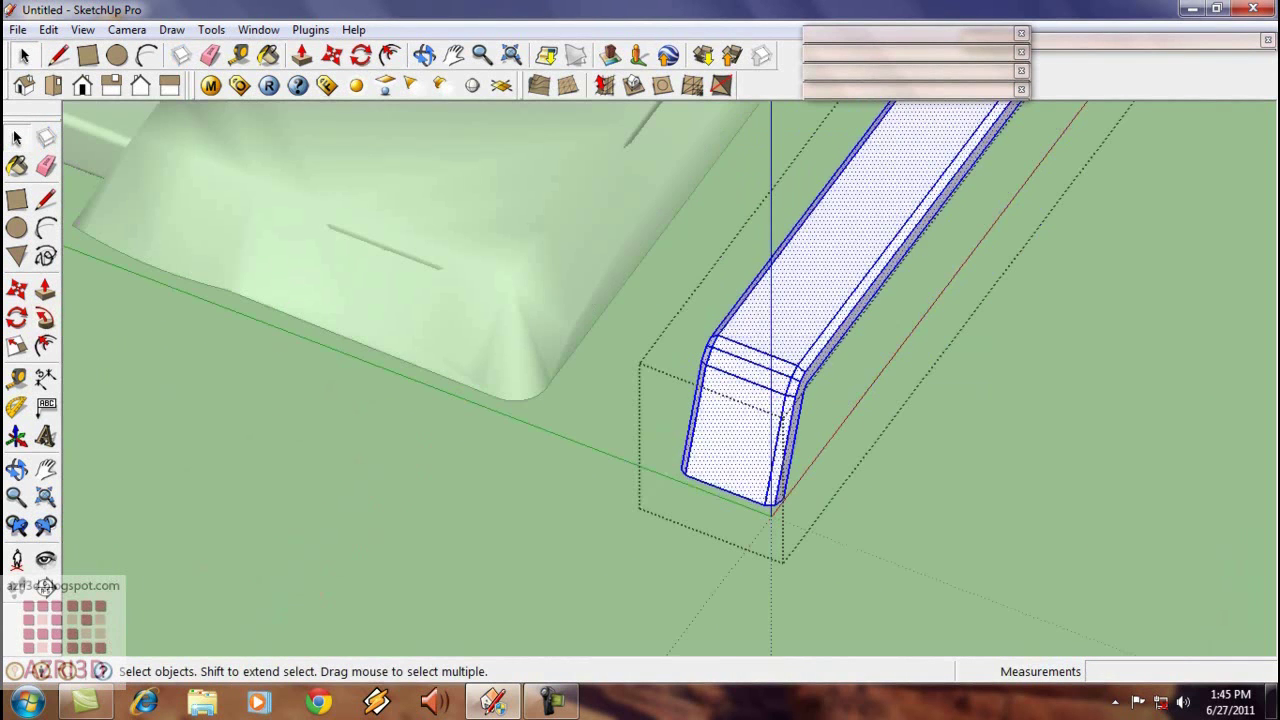
right_click(800, 356)
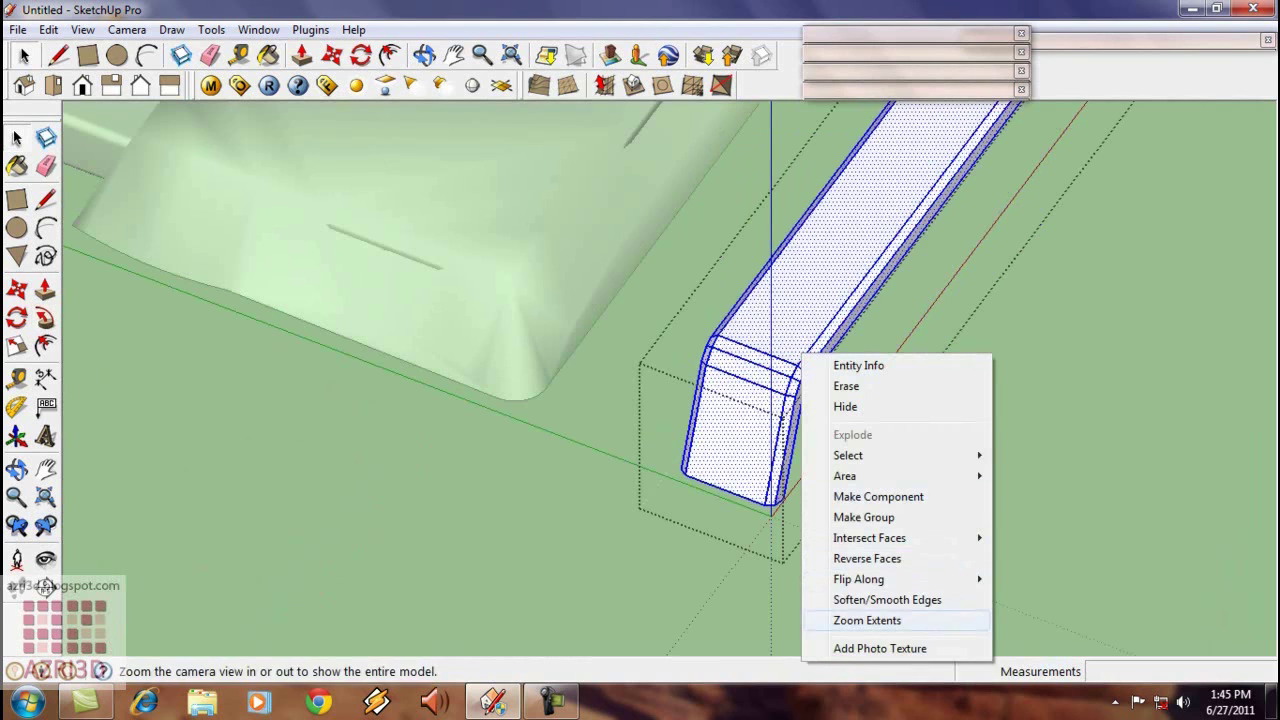
click(887, 599)
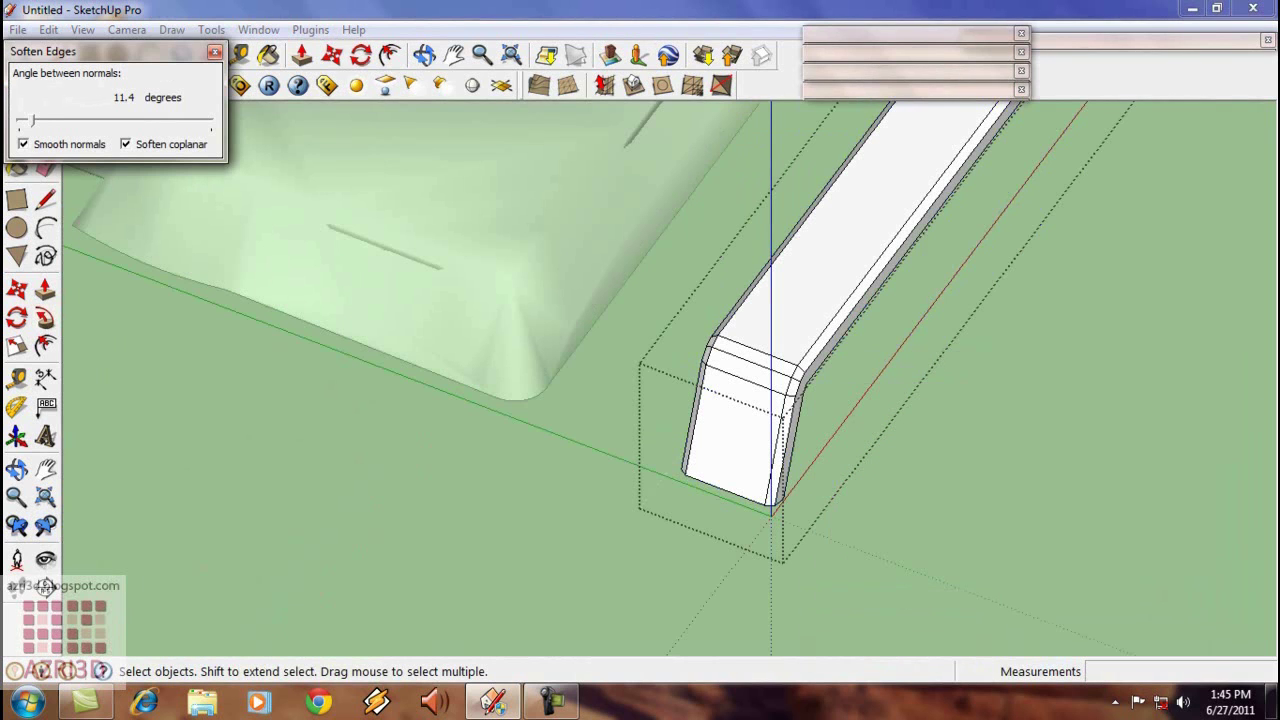
drag(41, 120, 74, 120)
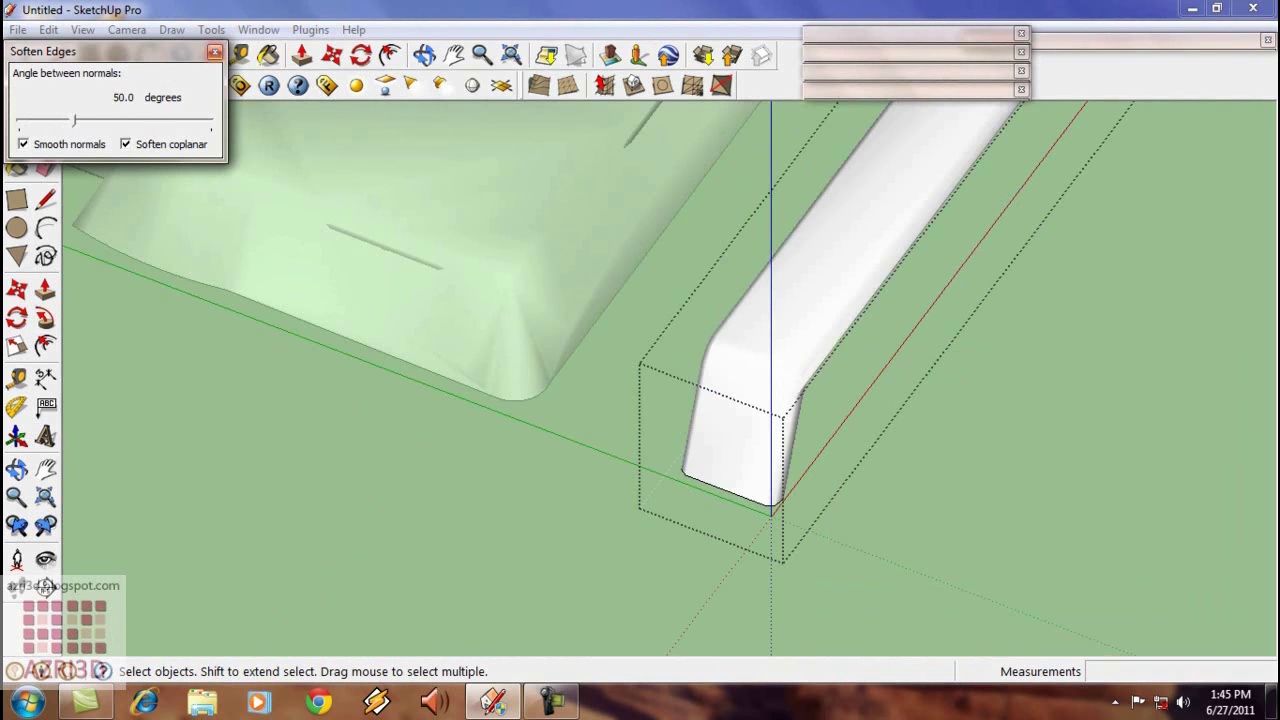
click(214, 51)
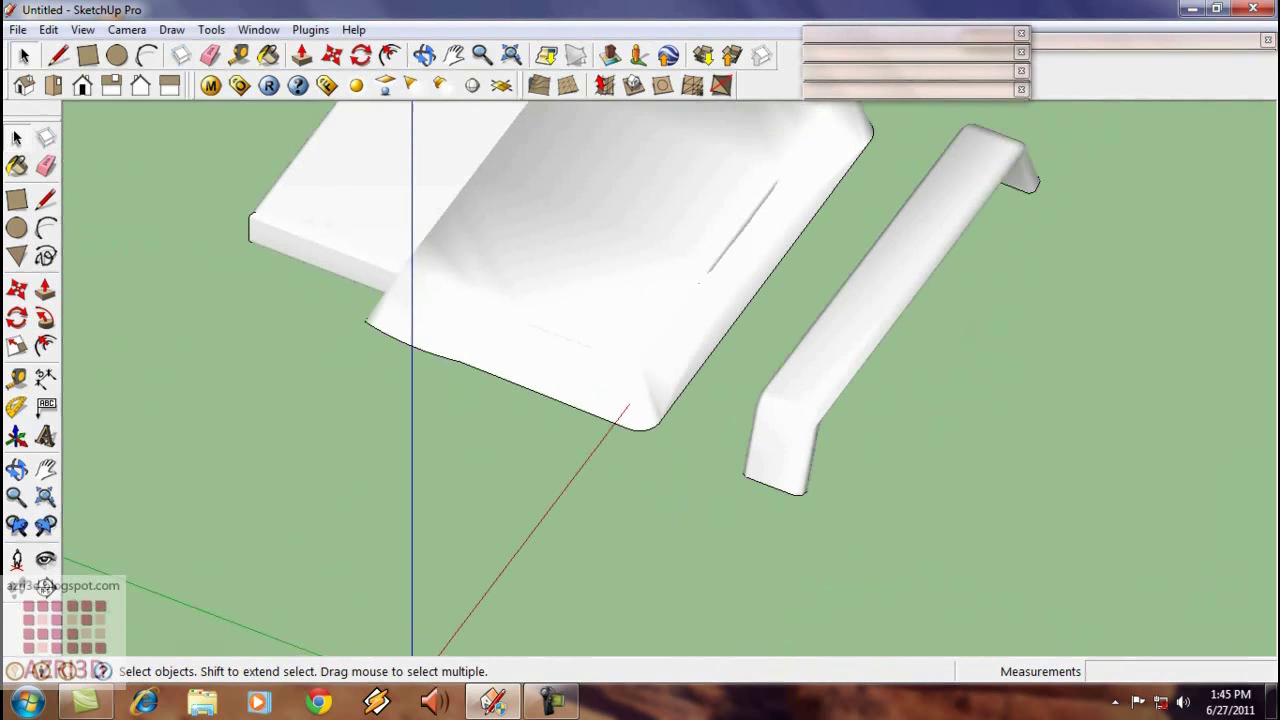
- In top view, move the swept strip onto the bed so it lies across the blanket's upper edge
click(53, 85)
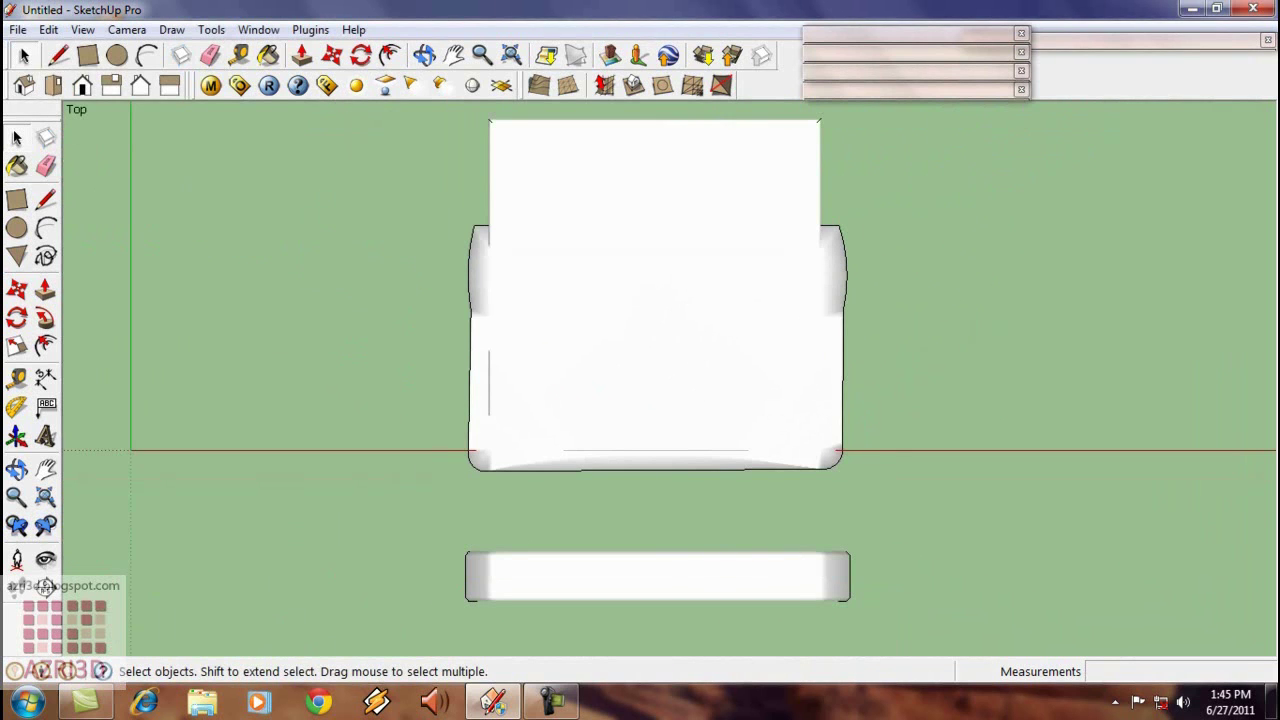
key(x)
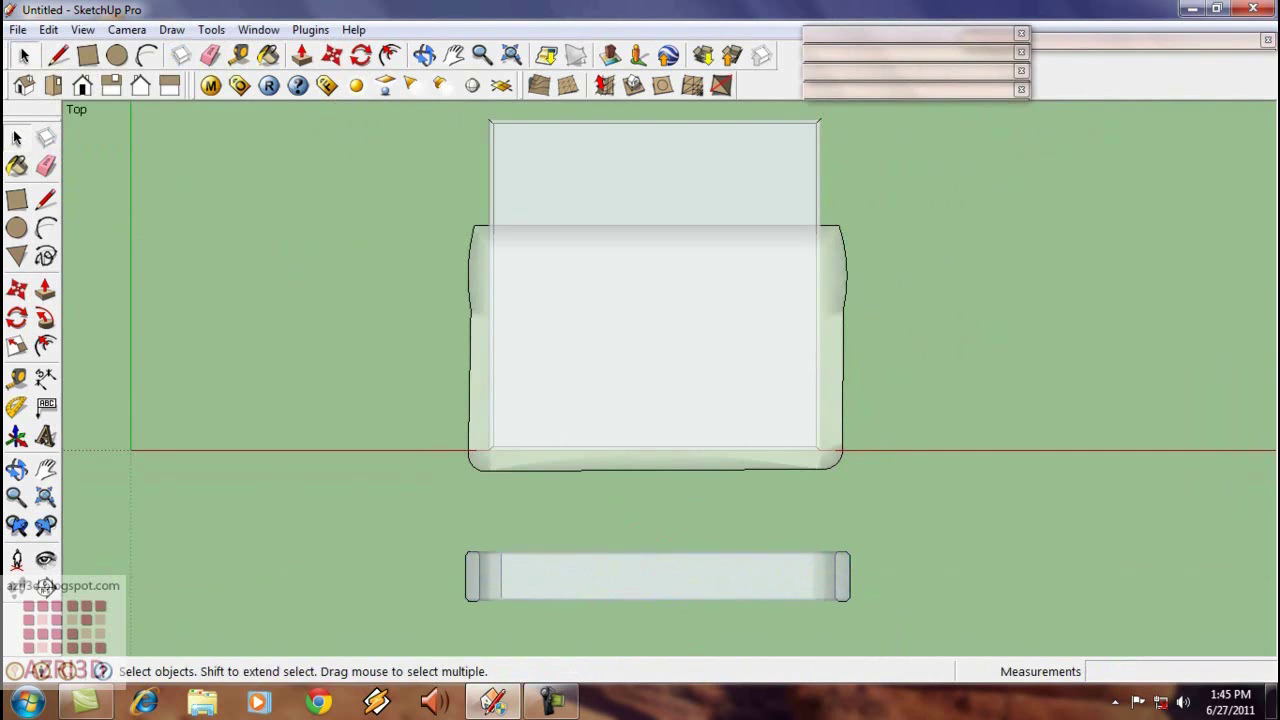
click(790, 578)
key(m)
click(980, 628)
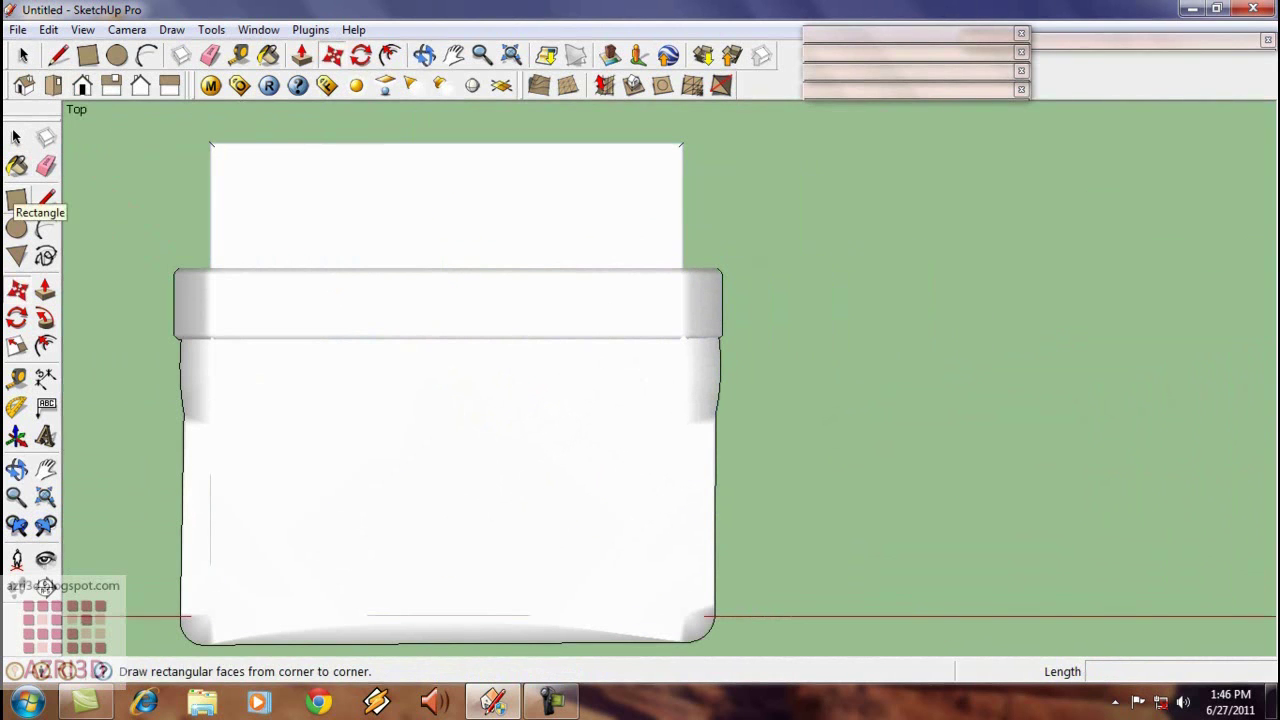
- Draw an 80 x 50 cm rectangle on the ground beside the bed's upper right for a pillow
click(17, 199)
click(836, 199)
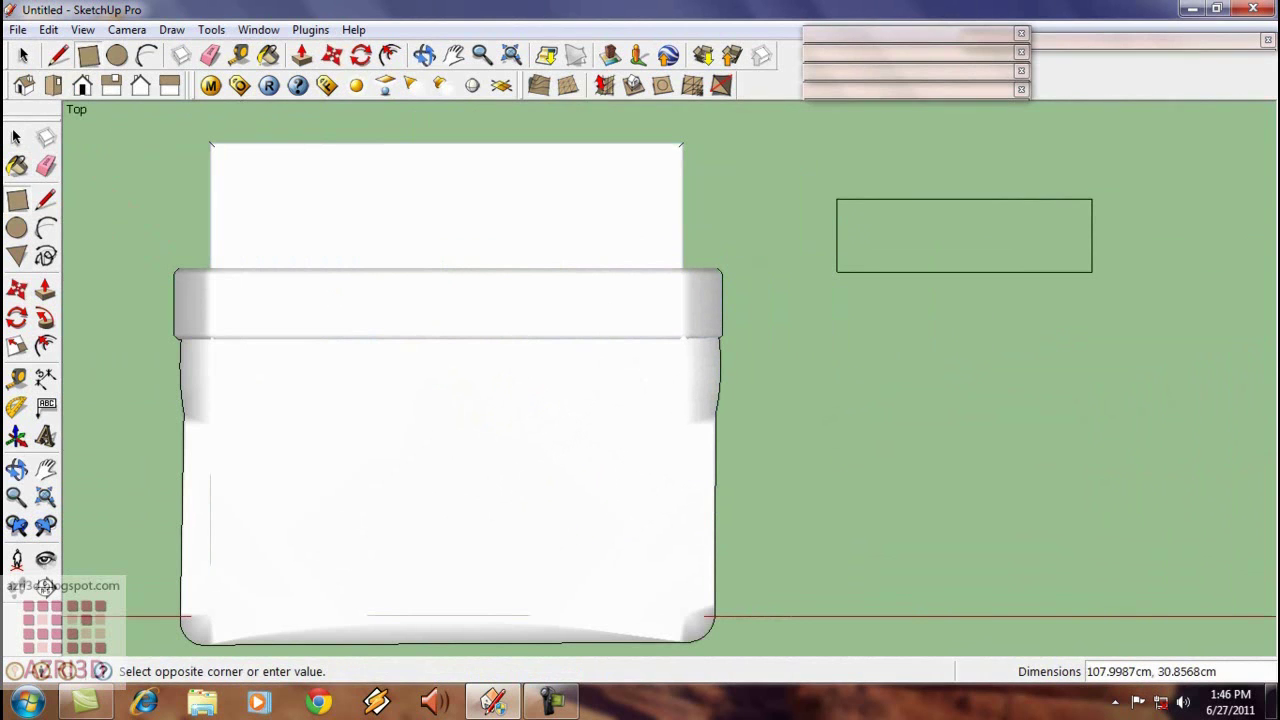
text(80,50)
key(Return)
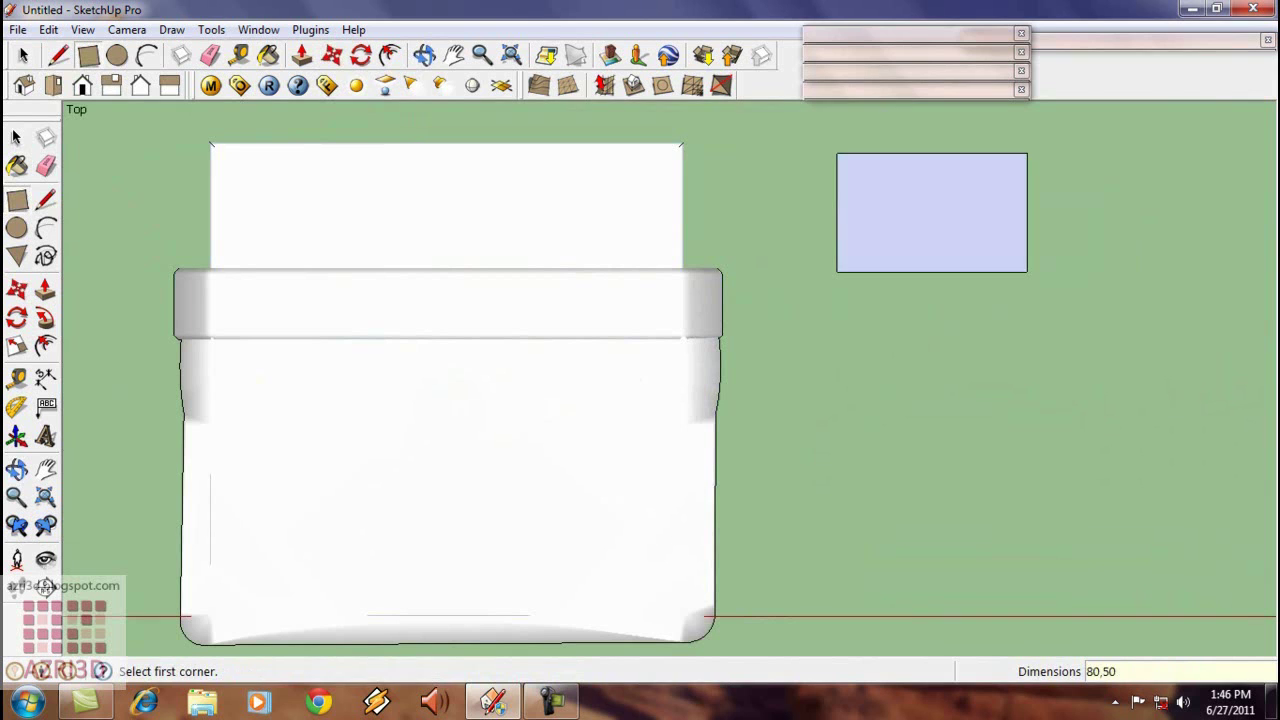
- Draw a small tangent arc rounding the pillow rectangle's upper-left corner
scroll(1060, 375, down, 1)
scroll(1100, 143, up, 3)
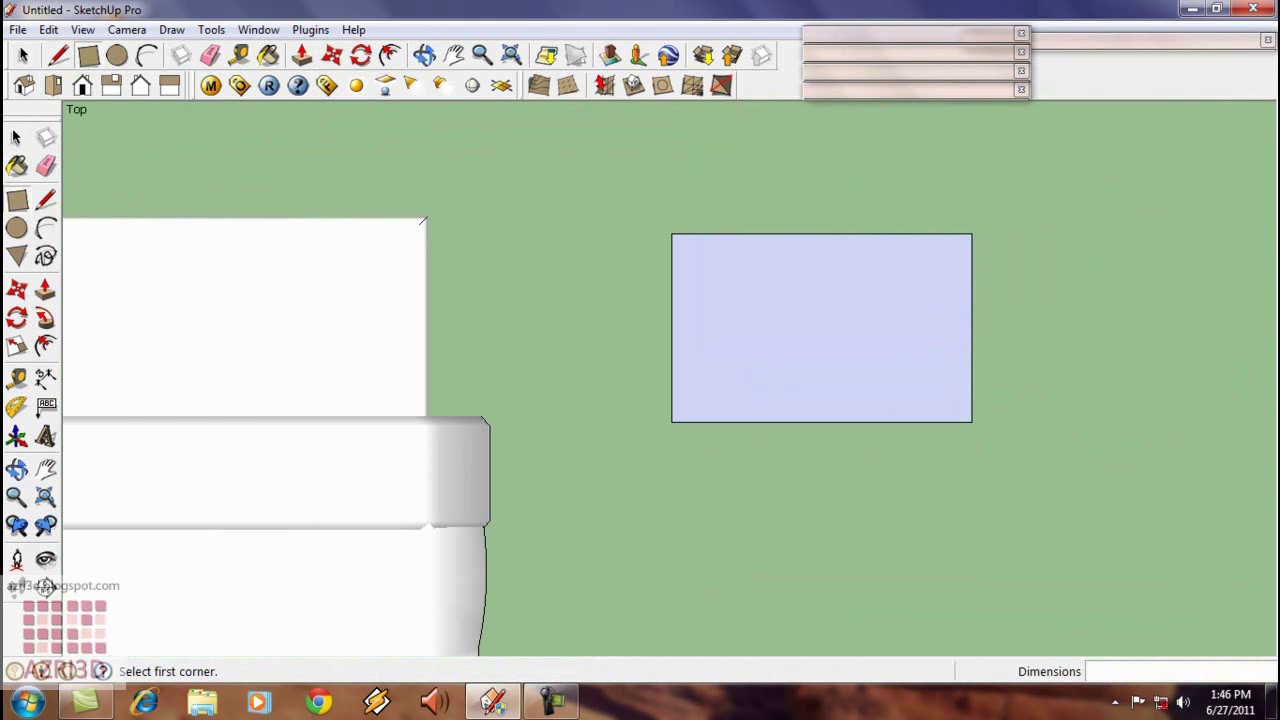
click(46, 228)
scroll(1000, 265, up, 2)
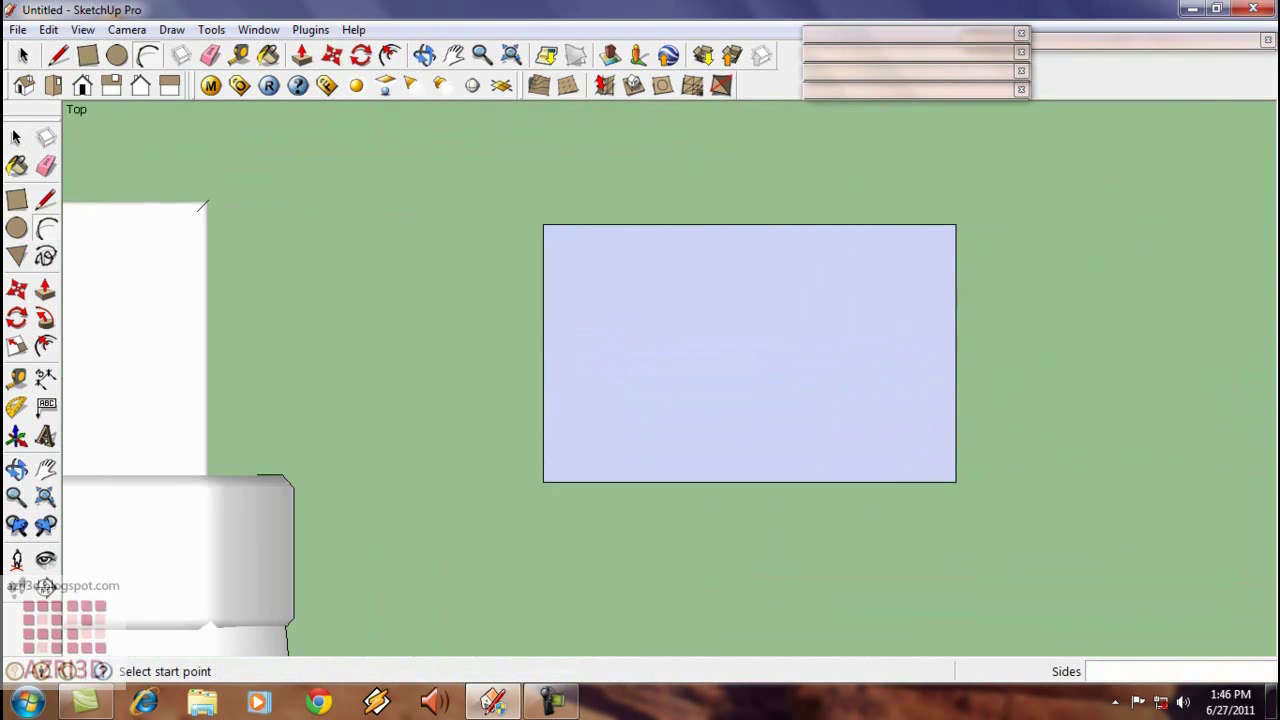
scroll(957, 242, down, 1)
click(615, 237)
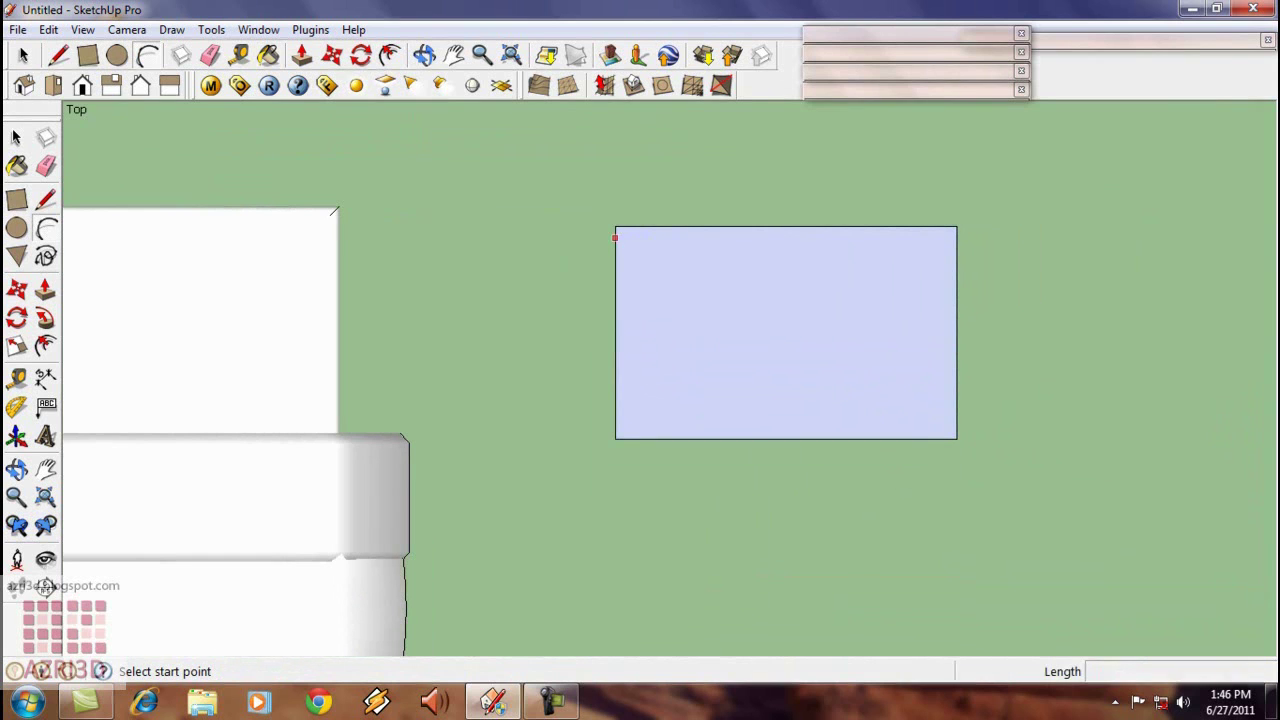
click(627, 229)
scroll(622, 232, up, 3)
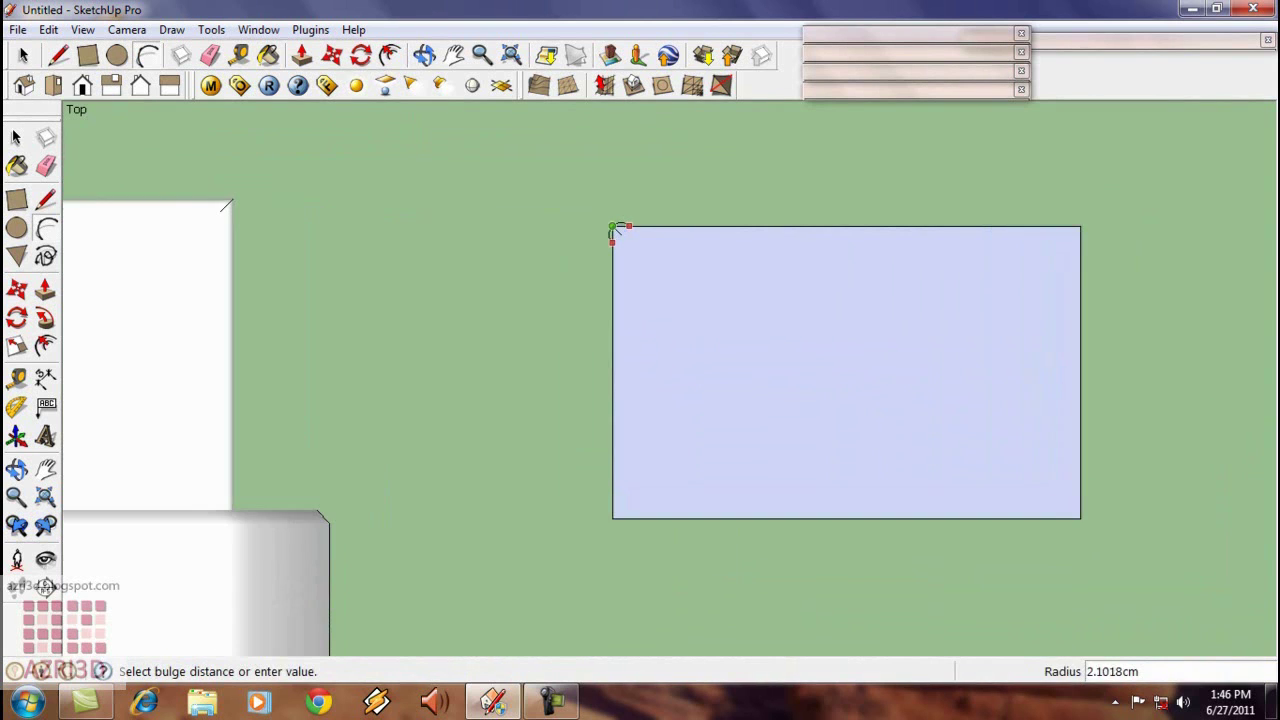
scroll(619, 231, up, 2)
click(618, 235)
- Draw a matching tangent arc across the pillow rectangle's lower-left corner
scroll(530, 172, down, 6)
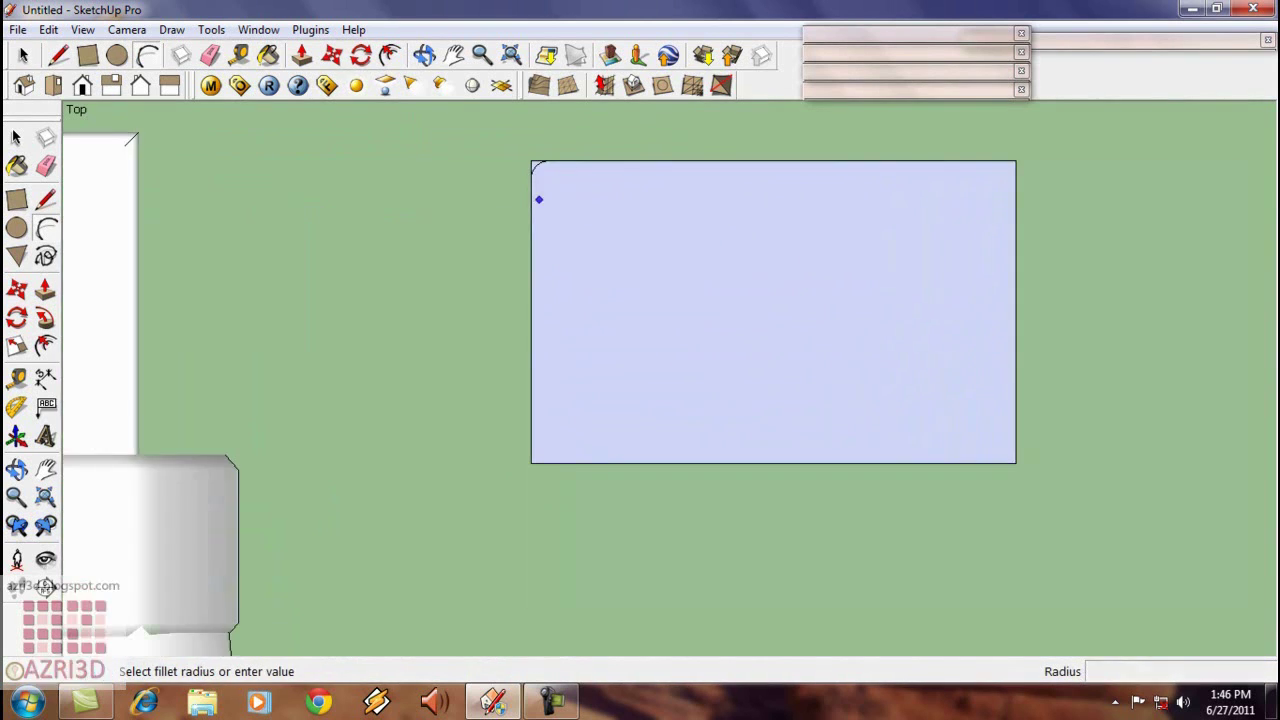
click(531, 443)
click(551, 462)
scroll(541, 463, up, 2)
scroll(537, 462, up, 2)
click(532, 433)
- Round the pillow rectangle's lower-right corner with a small tangent arc
scroll(540, 436, down, 6)
scroll(1045, 400, up, 4)
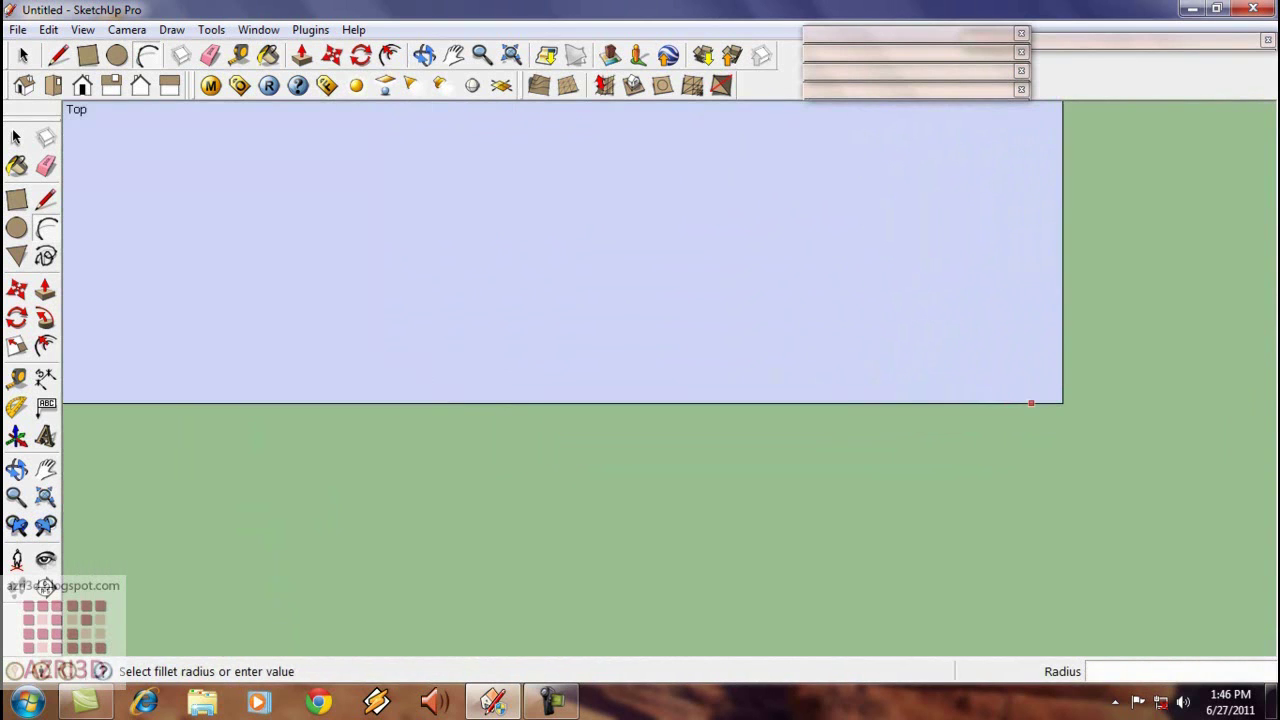
click(1031, 403)
click(1063, 372)
scroll(1052, 392, up, 3)
click(1056, 396)
- Round the pillow rectangle's upper-right corner with a small tangent arc
scroll(818, 506, down, 7)
scroll(876, 268, up, 3)
click(823, 224)
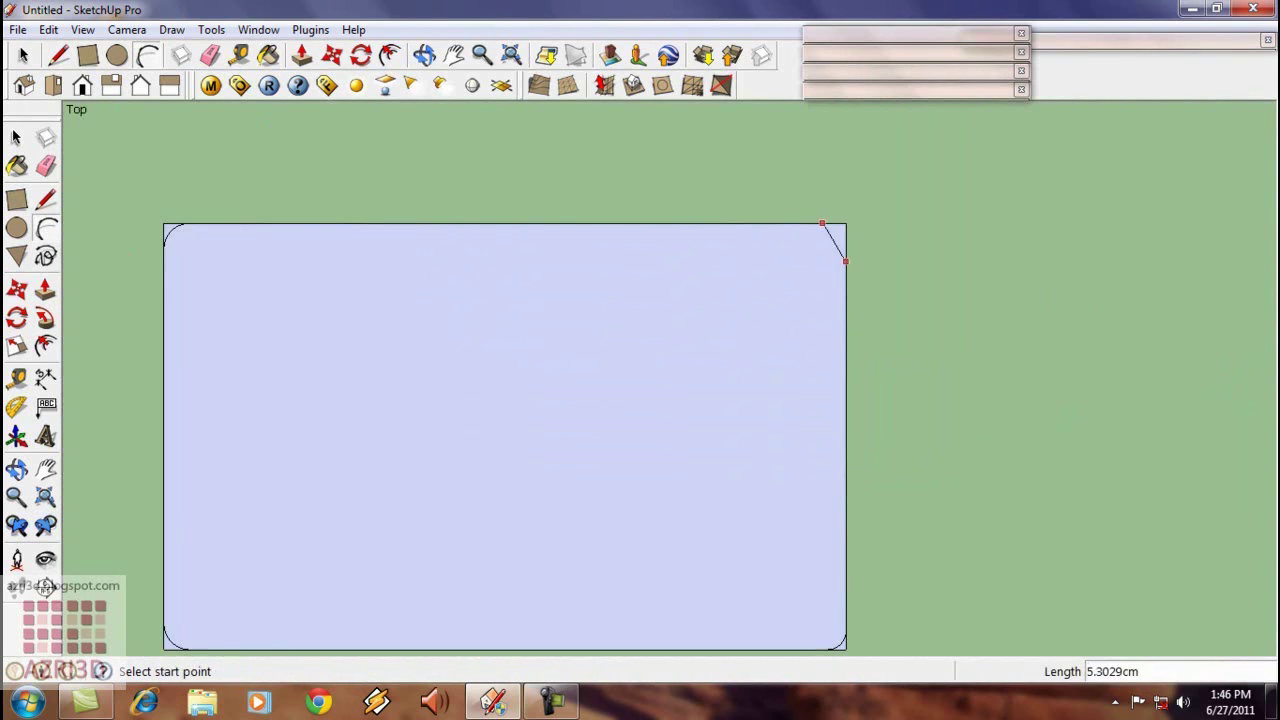
scroll(848, 264, up, 2)
click(846, 244)
scroll(833, 220, up, 2)
click(833, 209)
- Erase the corner tips outside the four arcs, leaving a rounded pillow outline
scroll(838, 235, down, 7)
scroll(545, 228, up, 4)
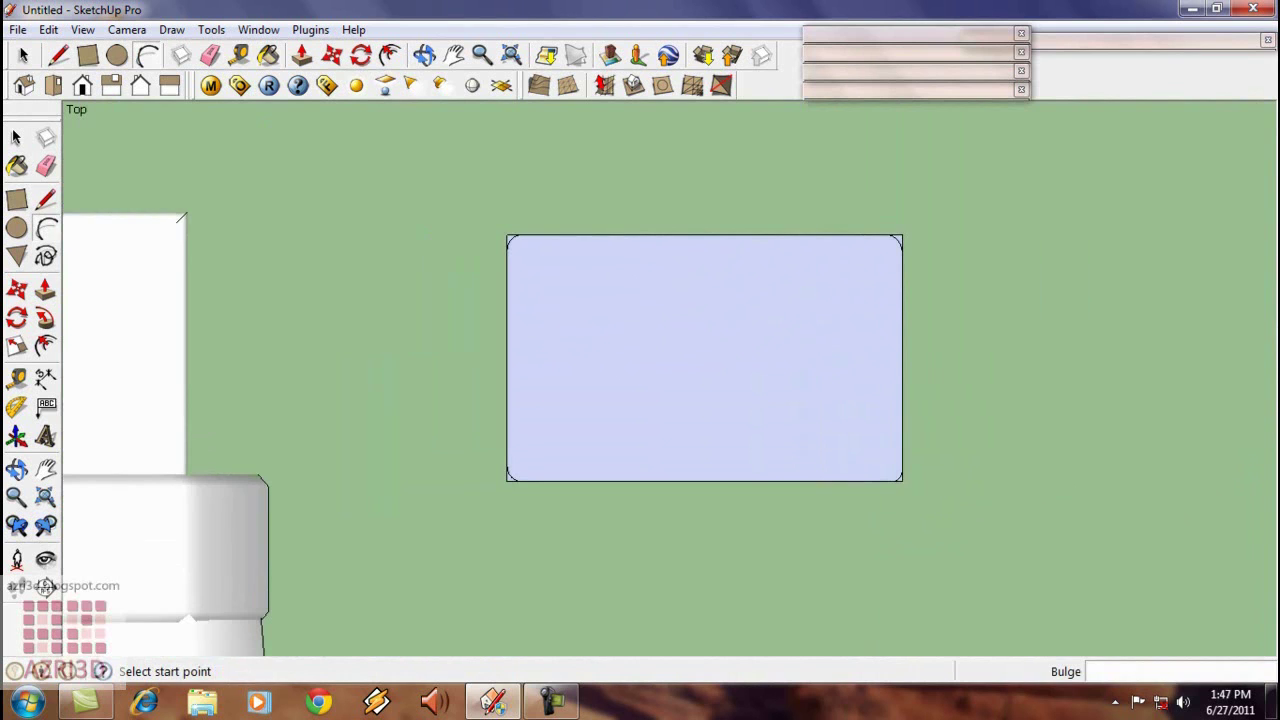
key(e)
drag(495, 258, 507, 246)
scroll(508, 256, down, 3)
scroll(862, 285, up, 3)
drag(847, 217, 858, 229)
scroll(146, 624, up, 2)
drag(265, 590, 282, 607)
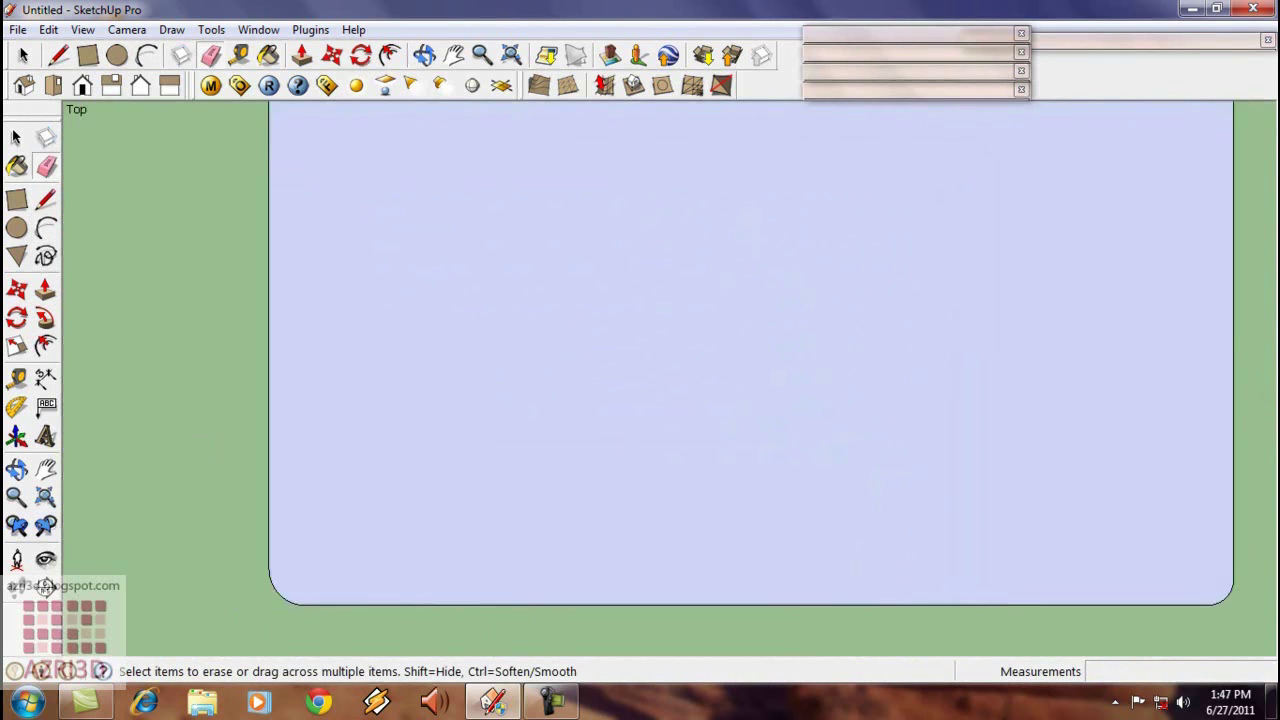
- Draw an arc along the pillow outline's lower edge, between the rounded corners, bulging inward about 2 cm
scroll(172, 518, down, 4)
click(46, 228)
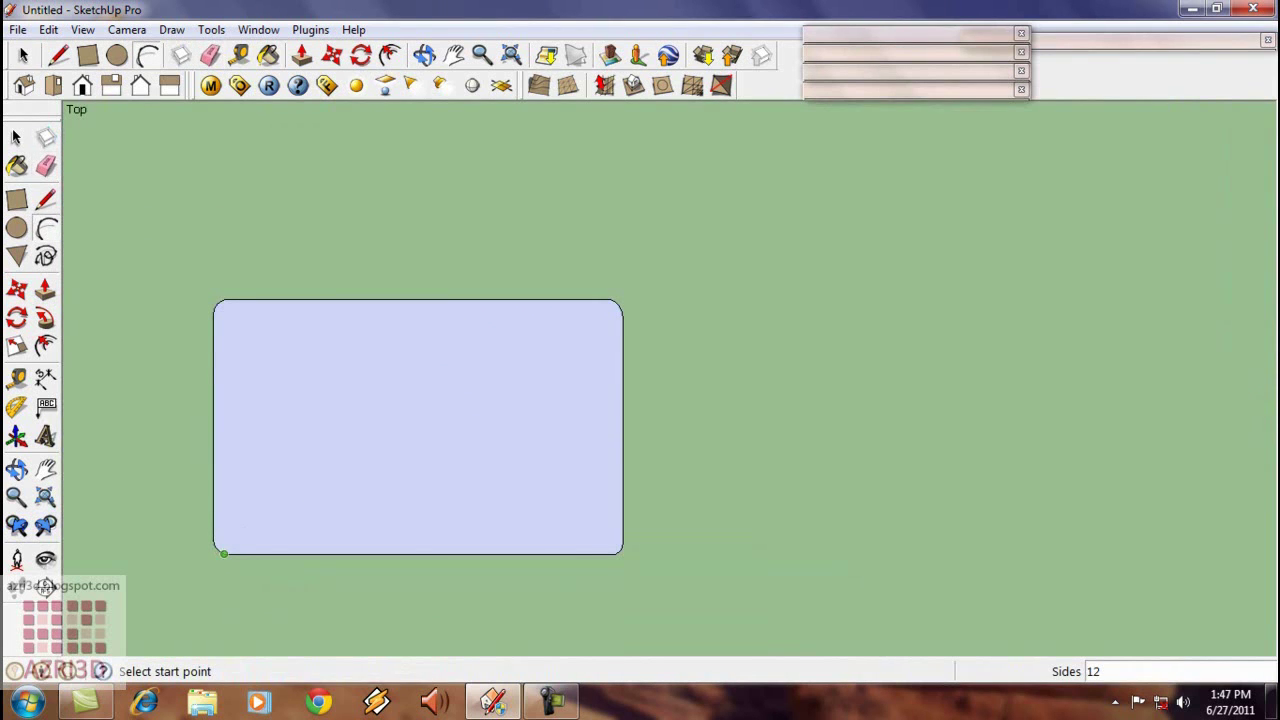
click(224, 553)
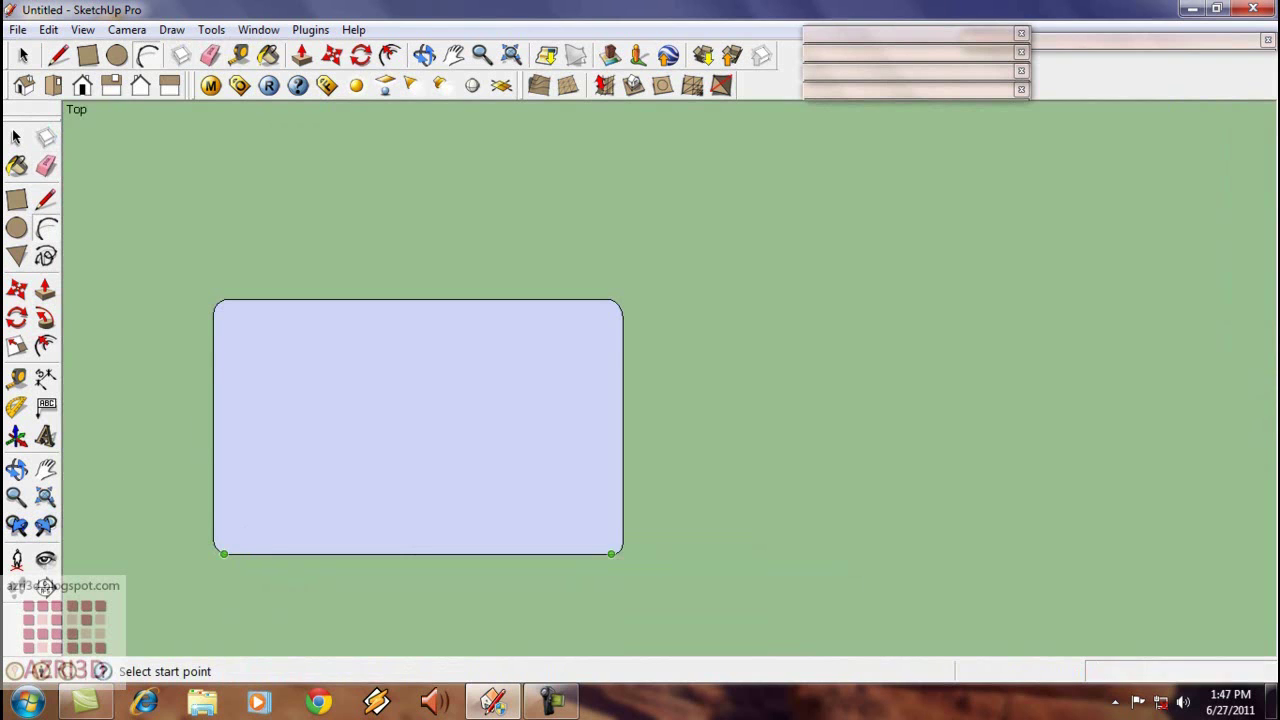
click(611, 553)
scroll(418, 545, up, 2)
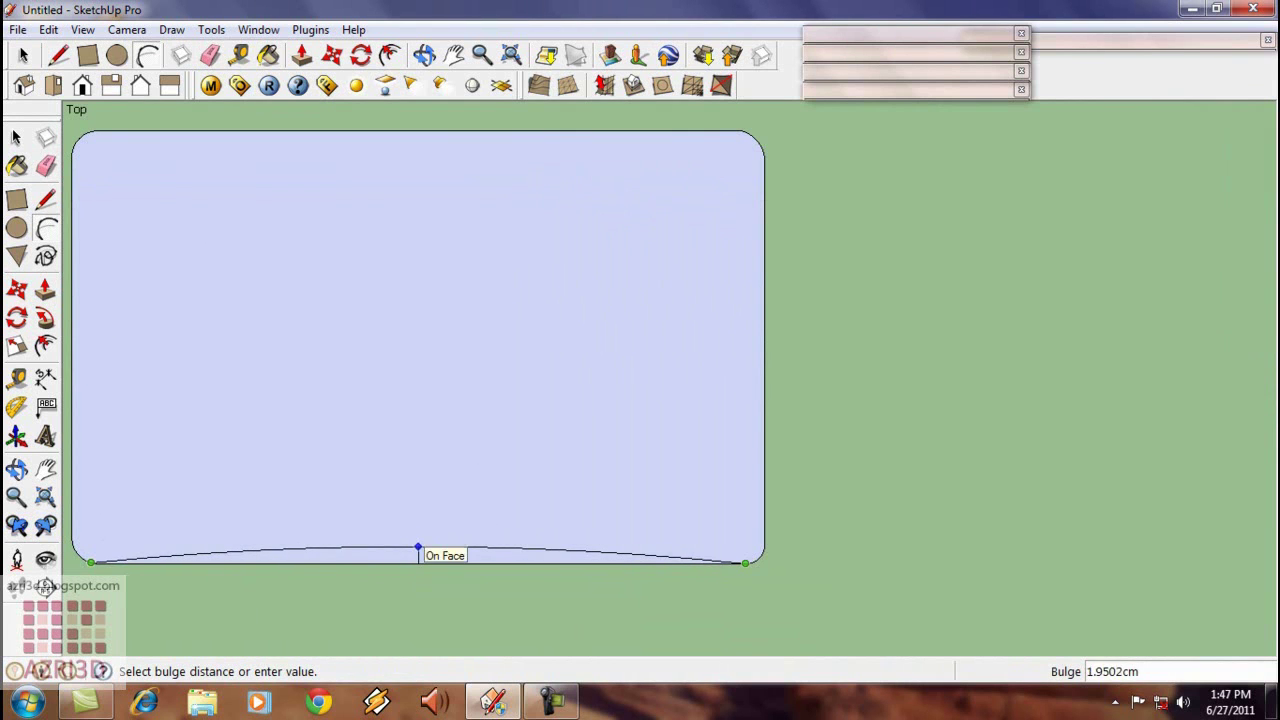
click(420, 546)
- Draw a slightly inward-bulging arc along the pillow outline's right edge, between the ends of its rounded corners
scroll(420, 546, down, 4)
click(590, 538)
click(590, 276)
scroll(563, 370, up, 1)
scroll(563, 370, up, 1)
key(Escape)
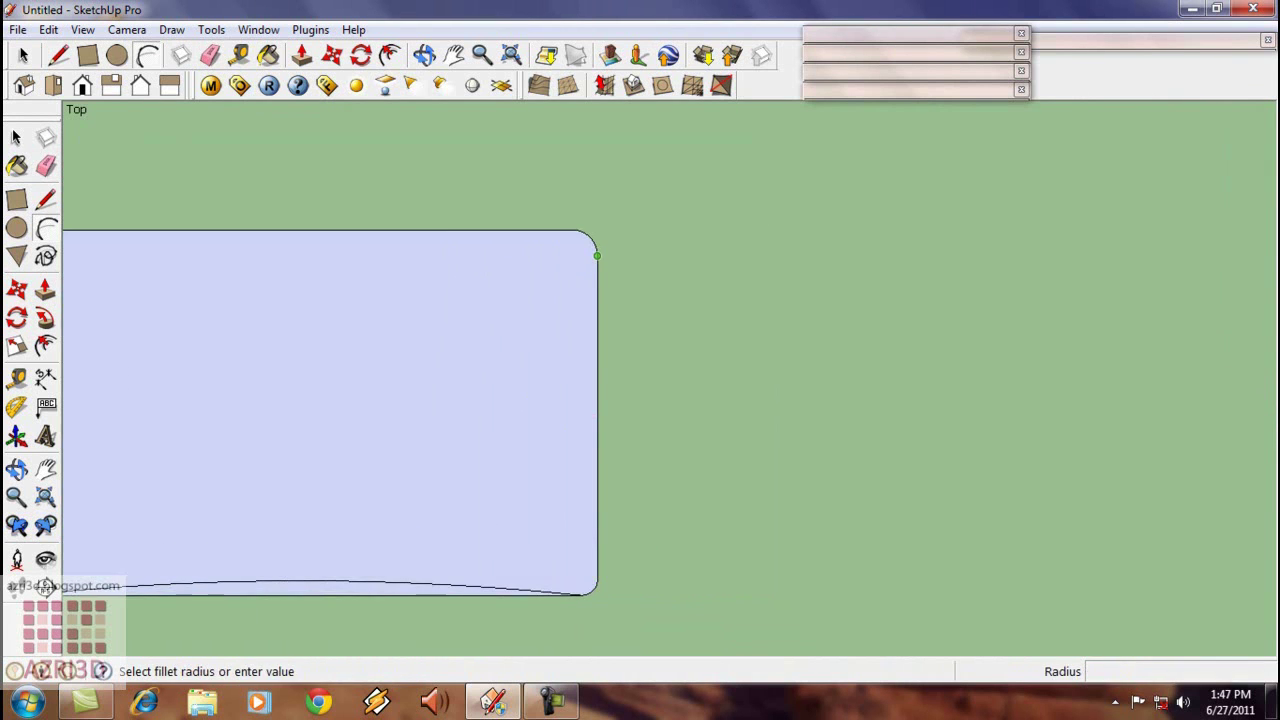
click(598, 252)
click(598, 577)
scroll(584, 445, up, 3)
click(583, 420)
- Draw a slightly inward-bulging arc along the pillow outline's upper edge, between the rounded corners
scroll(583, 420, down, 5)
scroll(326, 275, up, 1)
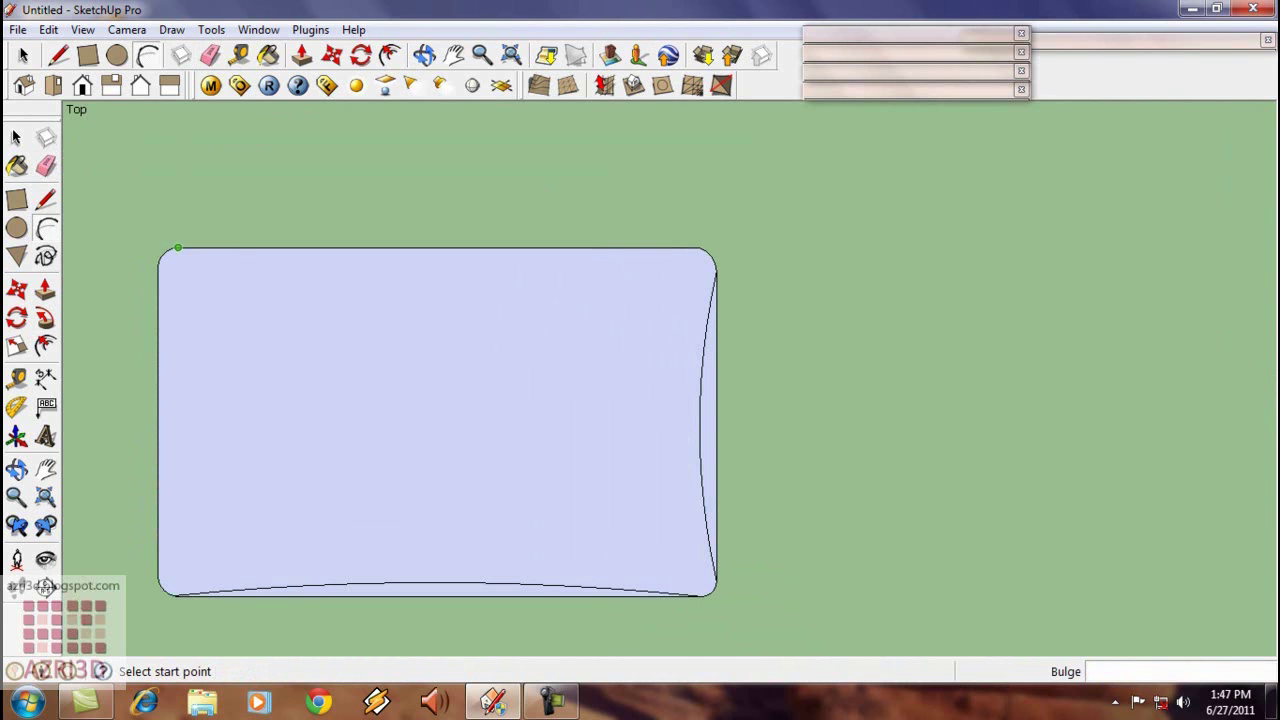
click(178, 247)
click(697, 247)
scroll(434, 266, up, 1)
click(443, 254)
- Draw a slightly inward-bulging arc along the pillow outline's left edge, between the rounded corners
scroll(443, 254, down, 2)
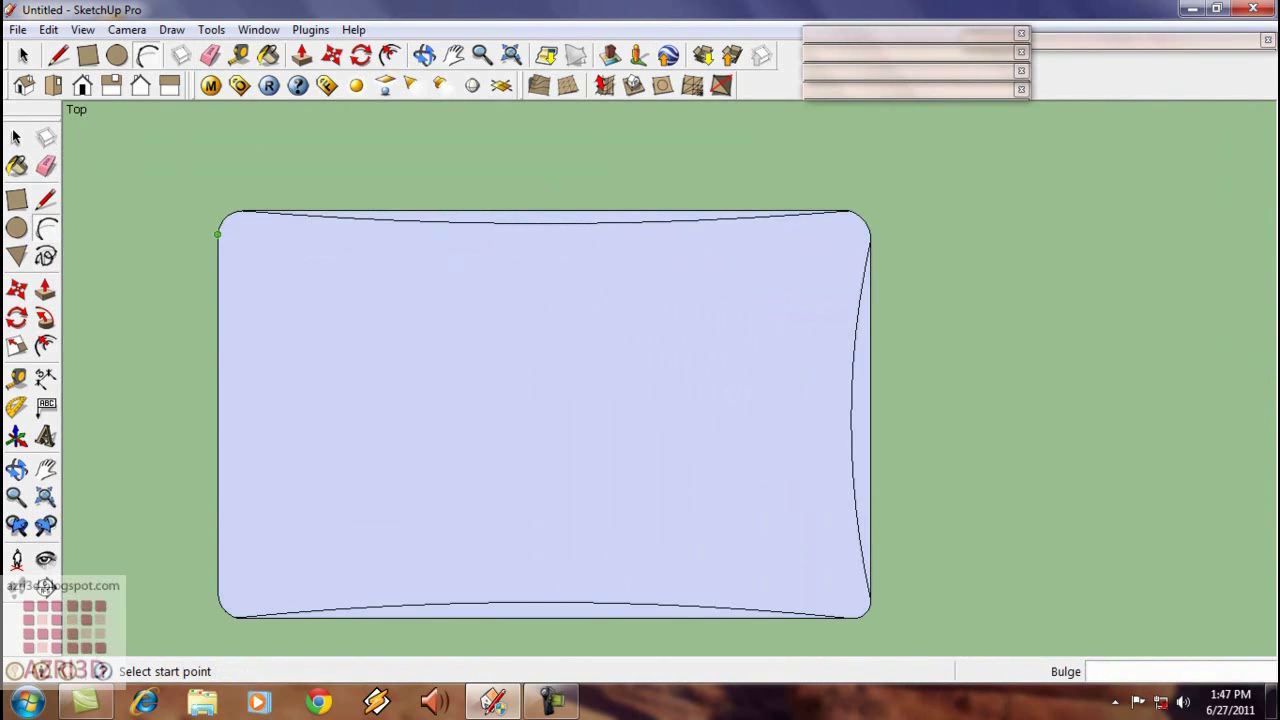
click(218, 600)
scroll(227, 416, up, 2)
click(243, 420)
- Erase the four straight outer edges so that only the inward-curved pillow outline remains
scroll(243, 420, down, 2)
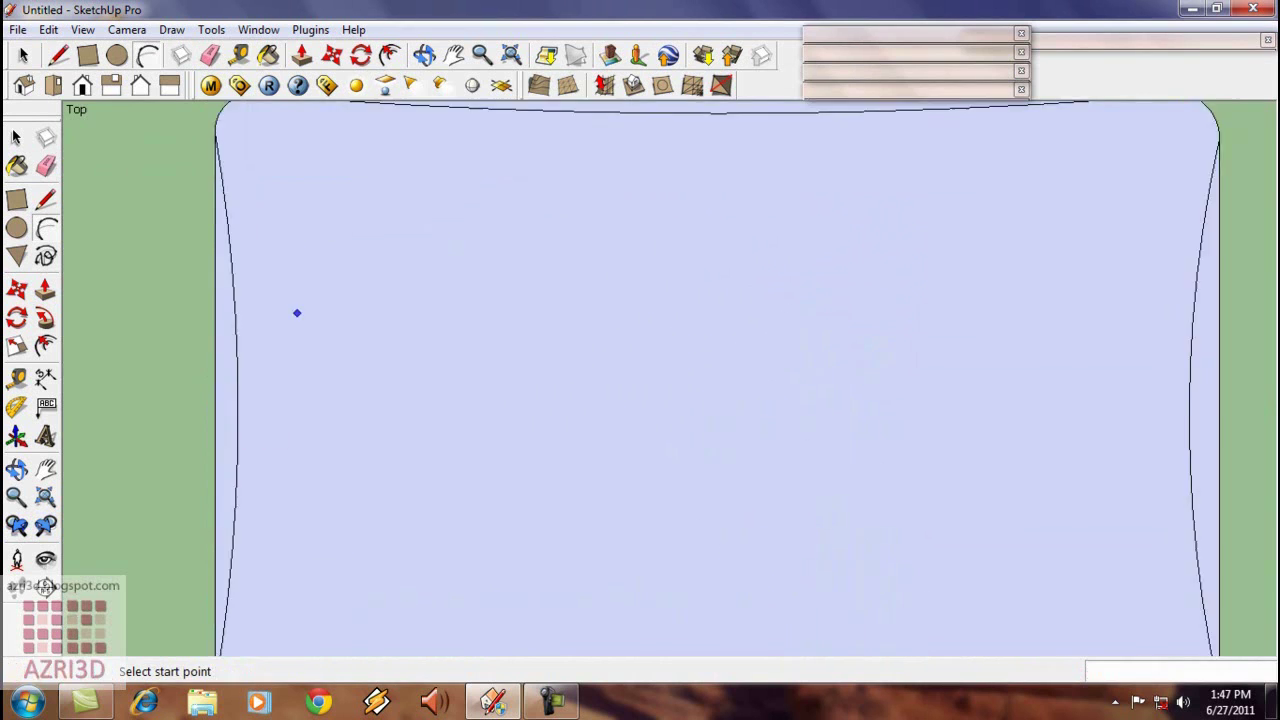
key(e)
click(244, 378)
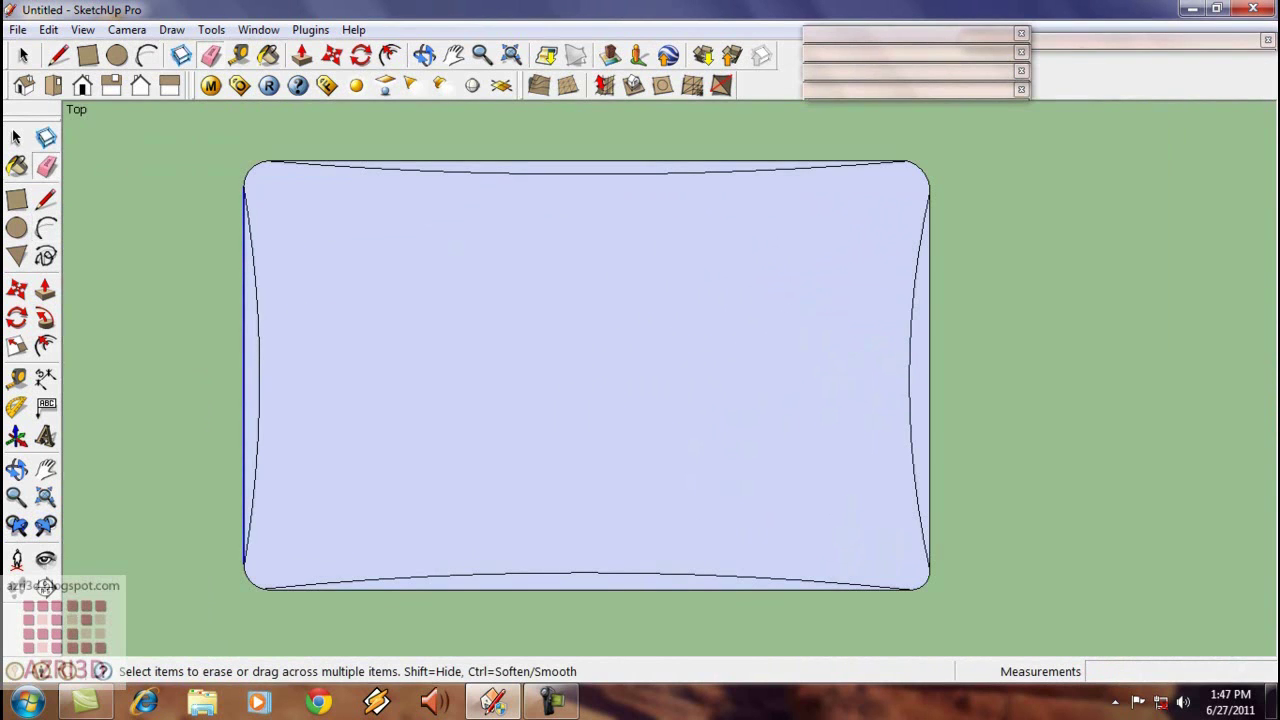
click(588, 161)
click(930, 380)
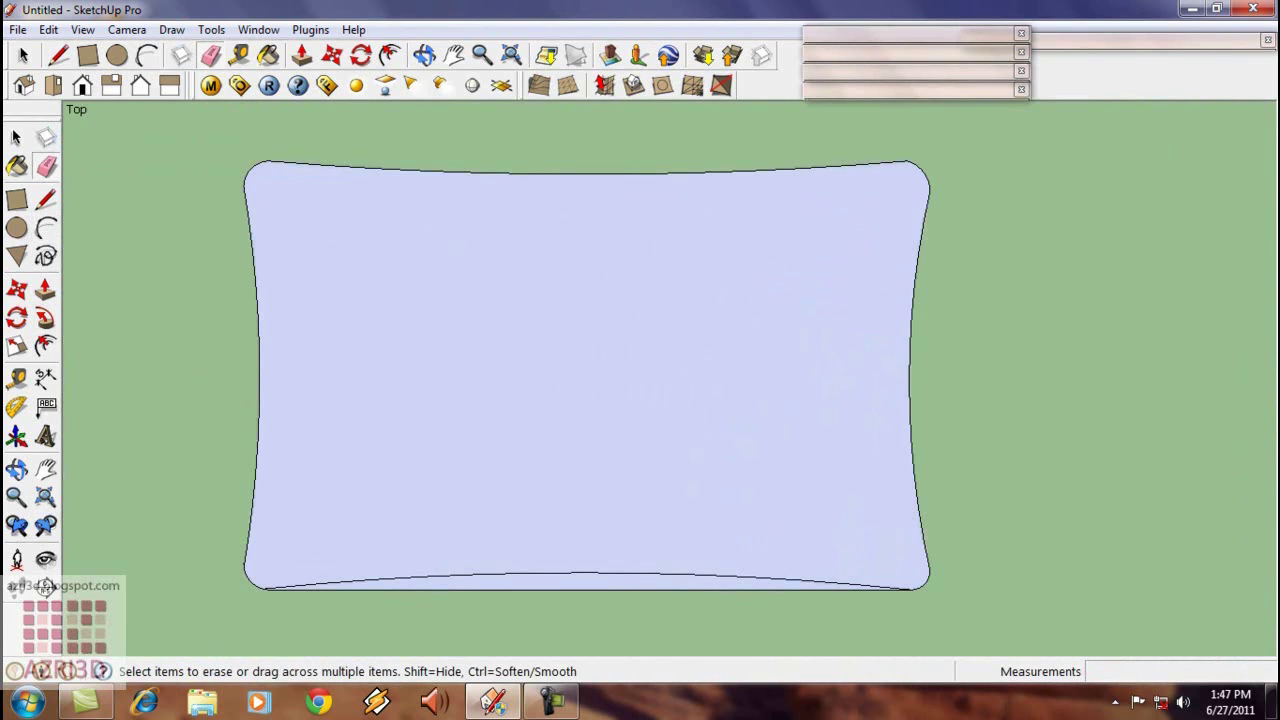
click(590, 590)
- Draw a rectangle of about 57 x 28 cm centred inside the curved pillow outline
scroll(516, 388, down, 2)
key(r)
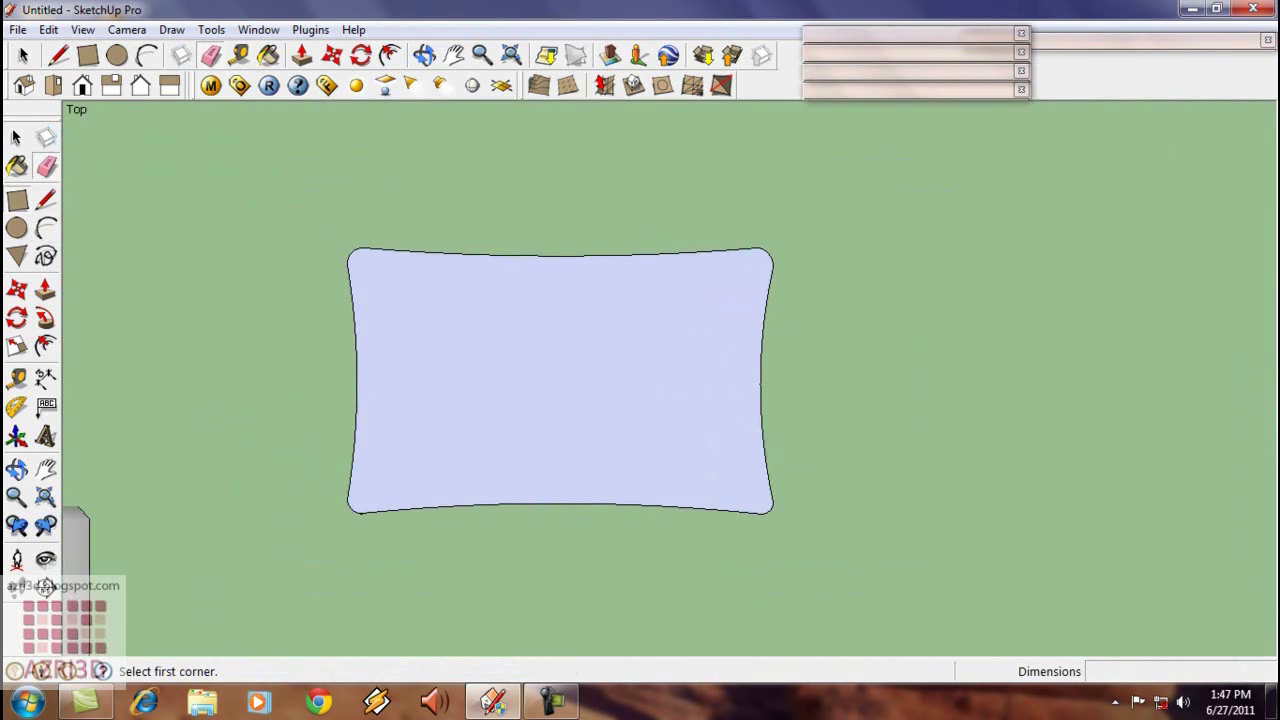
click(419, 316)
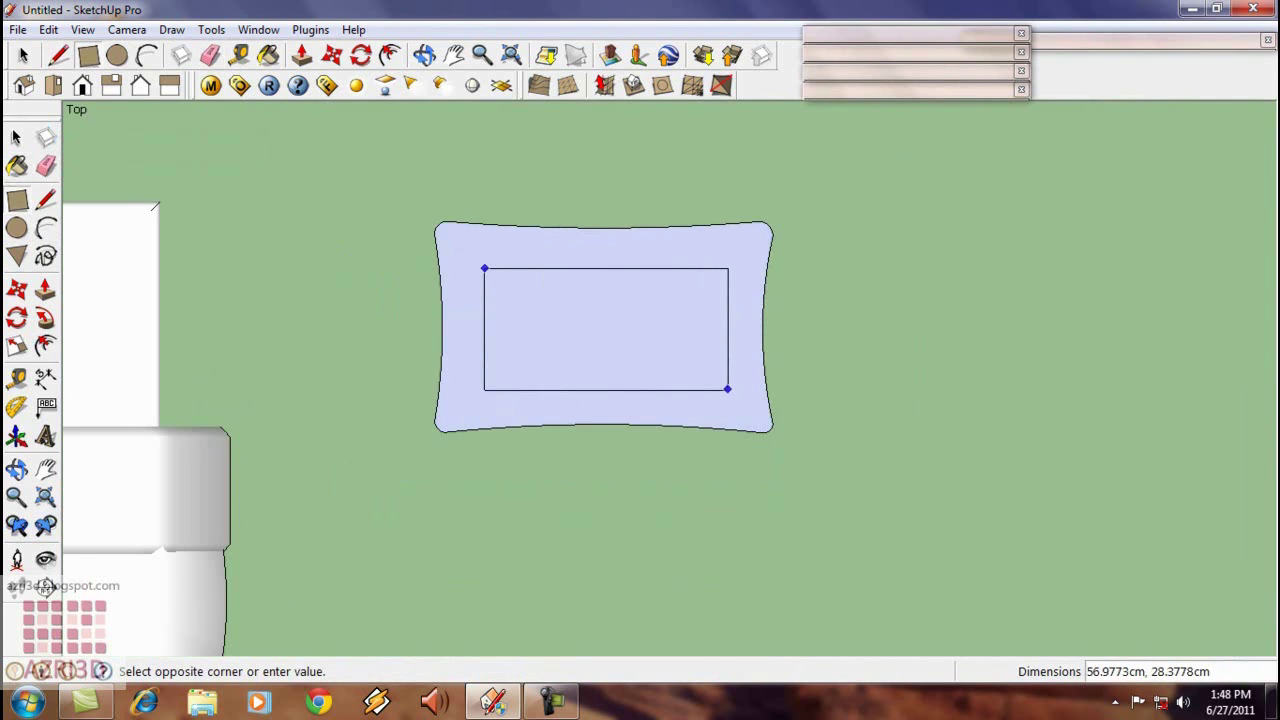
click(729, 389)
- Push/Pull the inner rectangle of the pillow upward by 5 cm
middle_drag(729, 389, 748, 420)
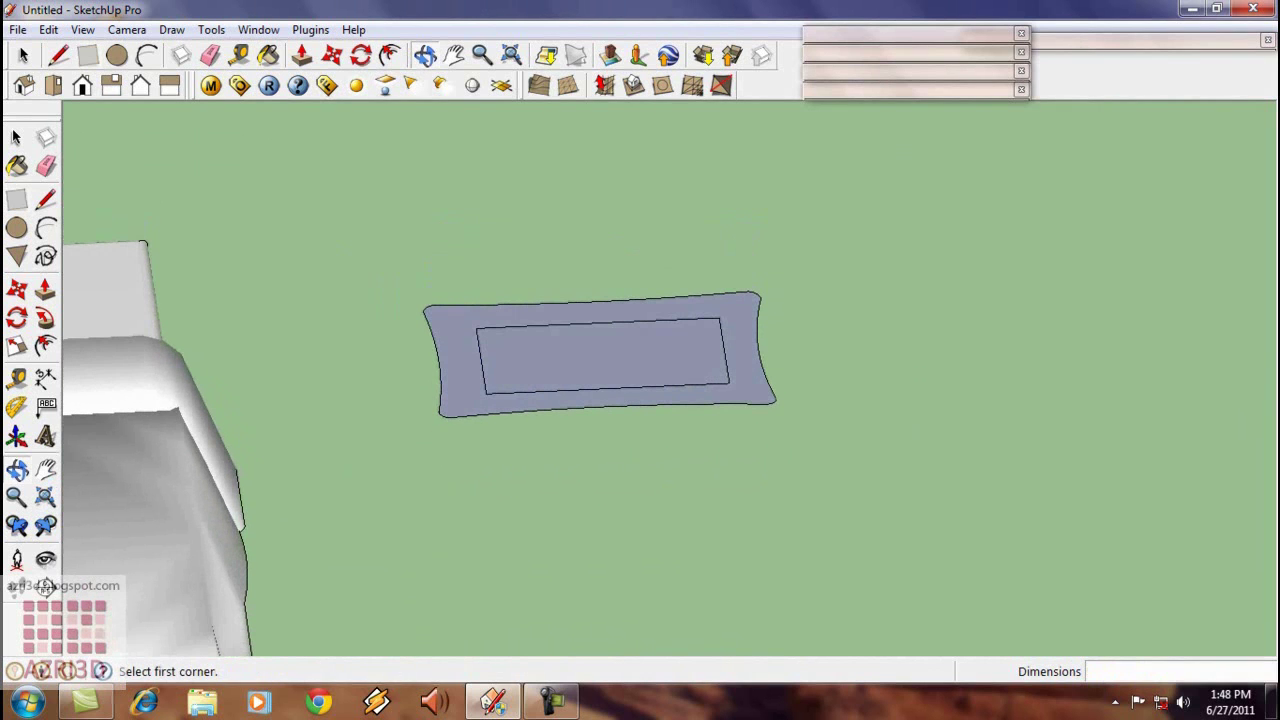
key(p)
click(640, 357)
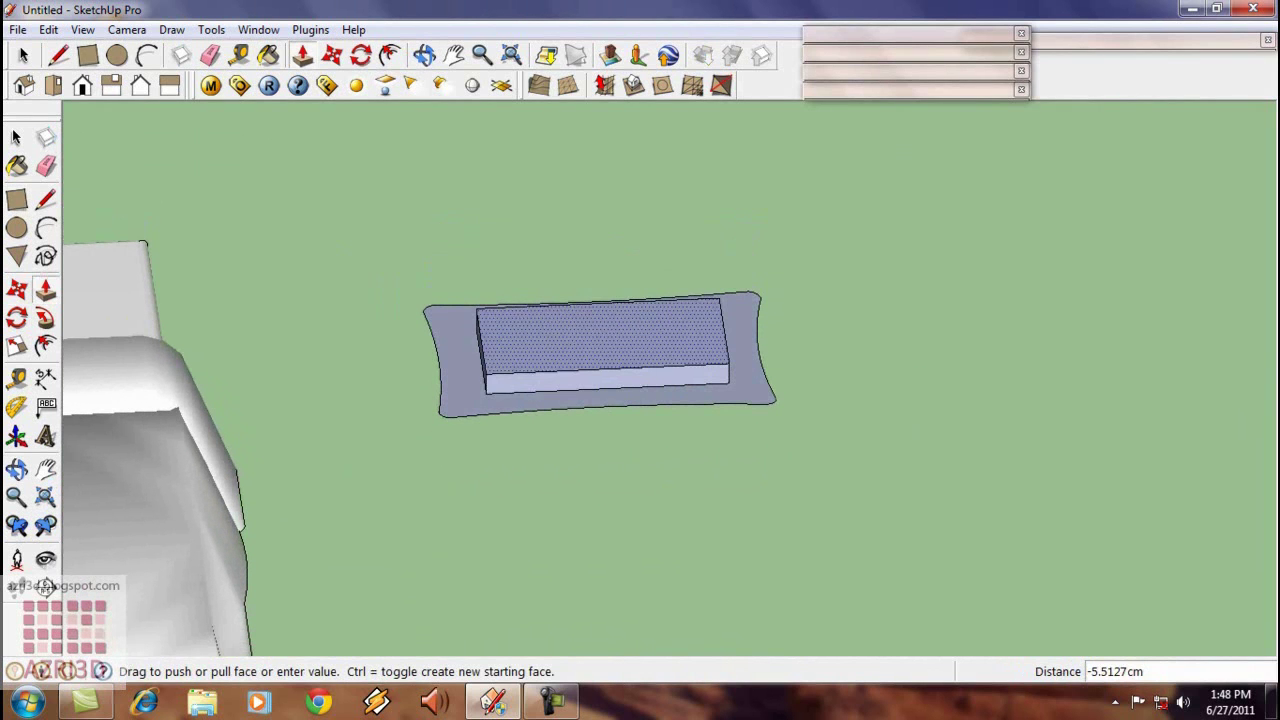
text(5)
key(Return)
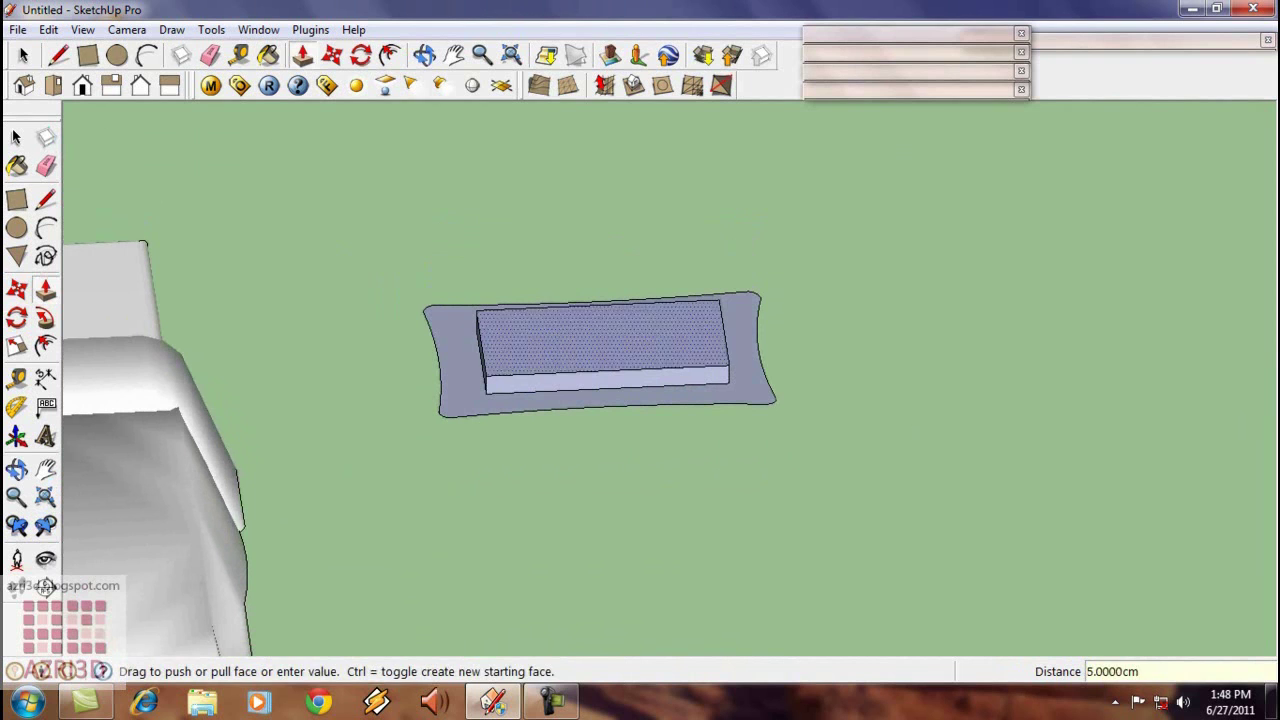
- Select the whole pillow outline with its raised block and generate a surface over them with From Contours
key(space)
drag(377, 163, 907, 484)
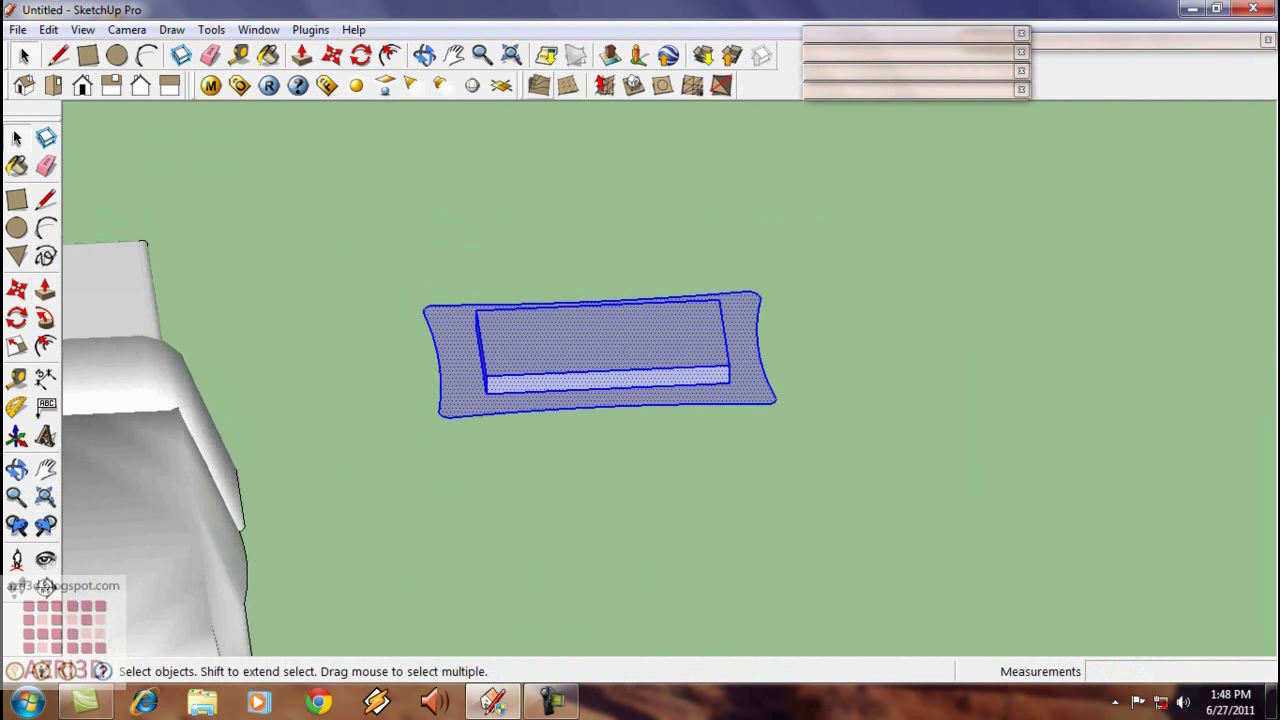
click(546, 56)
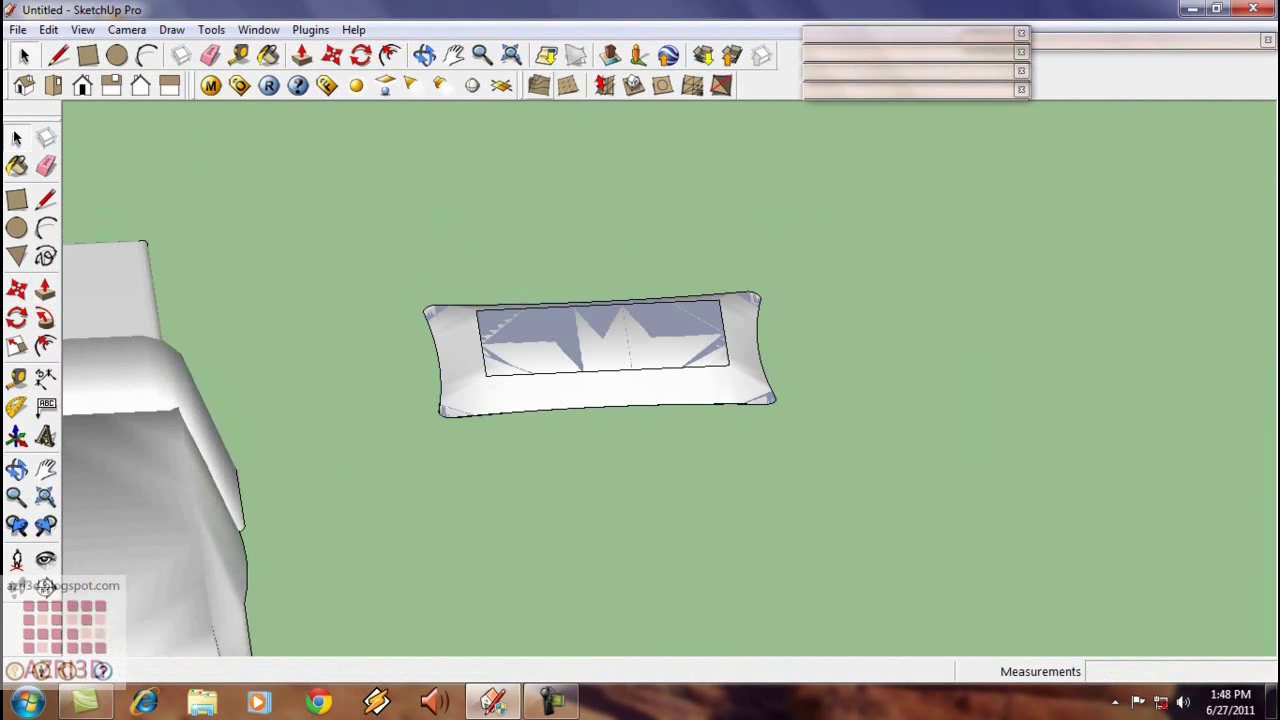
- Move the generated pillow surface about 91 cm sideways, clear of its source outline and raised block
click(696, 388)
key(m)
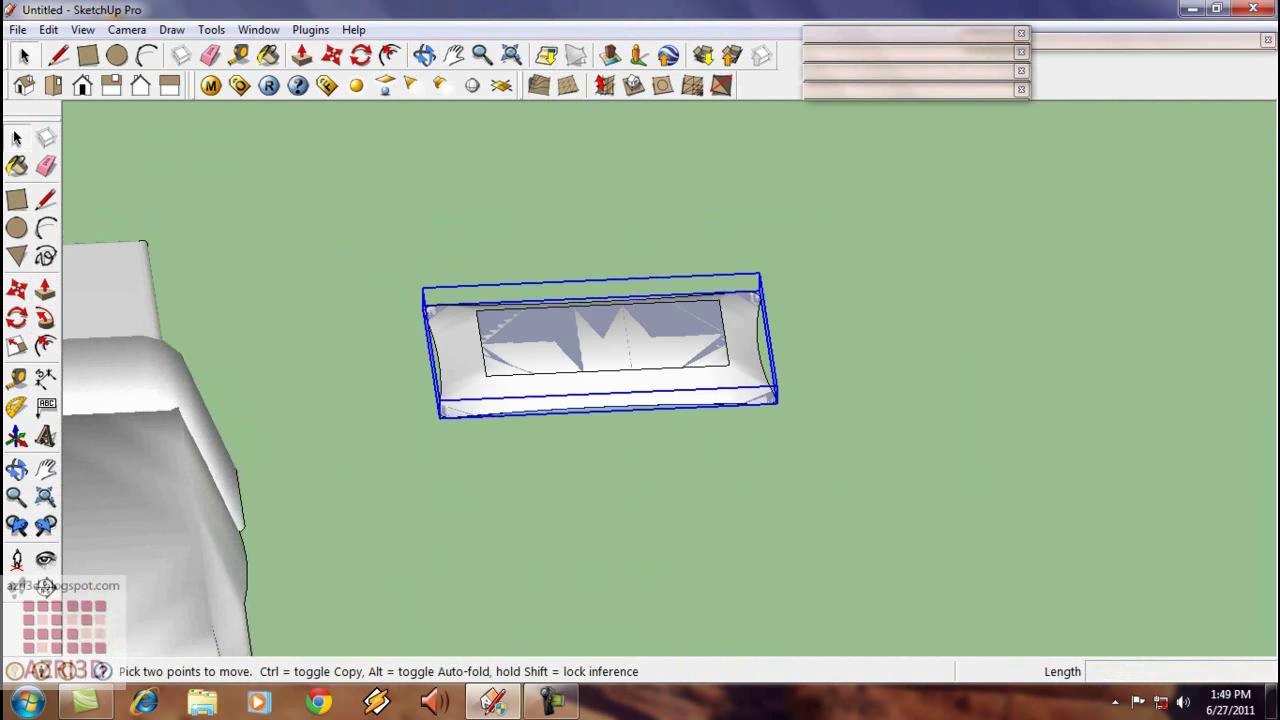
click(711, 463)
click(1094, 446)
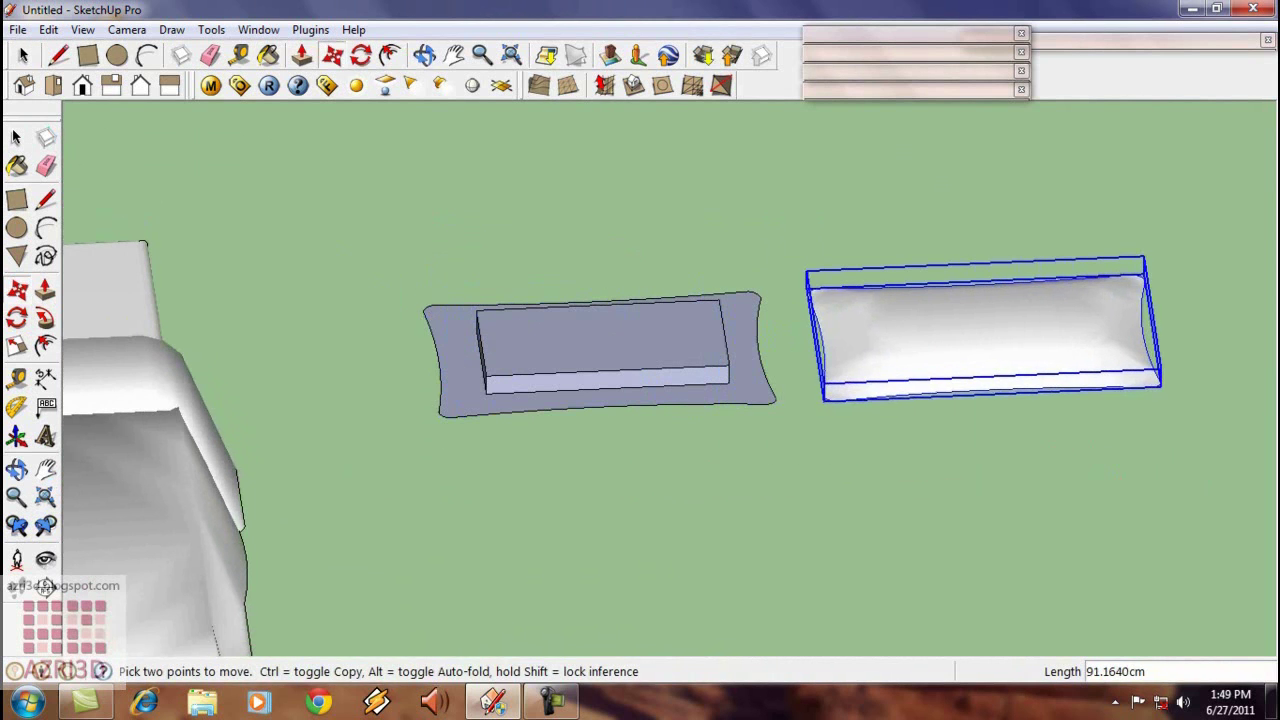
- Delete the source pillow outline together with its raised block
middle_drag(994, 440, 938, 354)
key(space)
drag(217, 171, 804, 464)
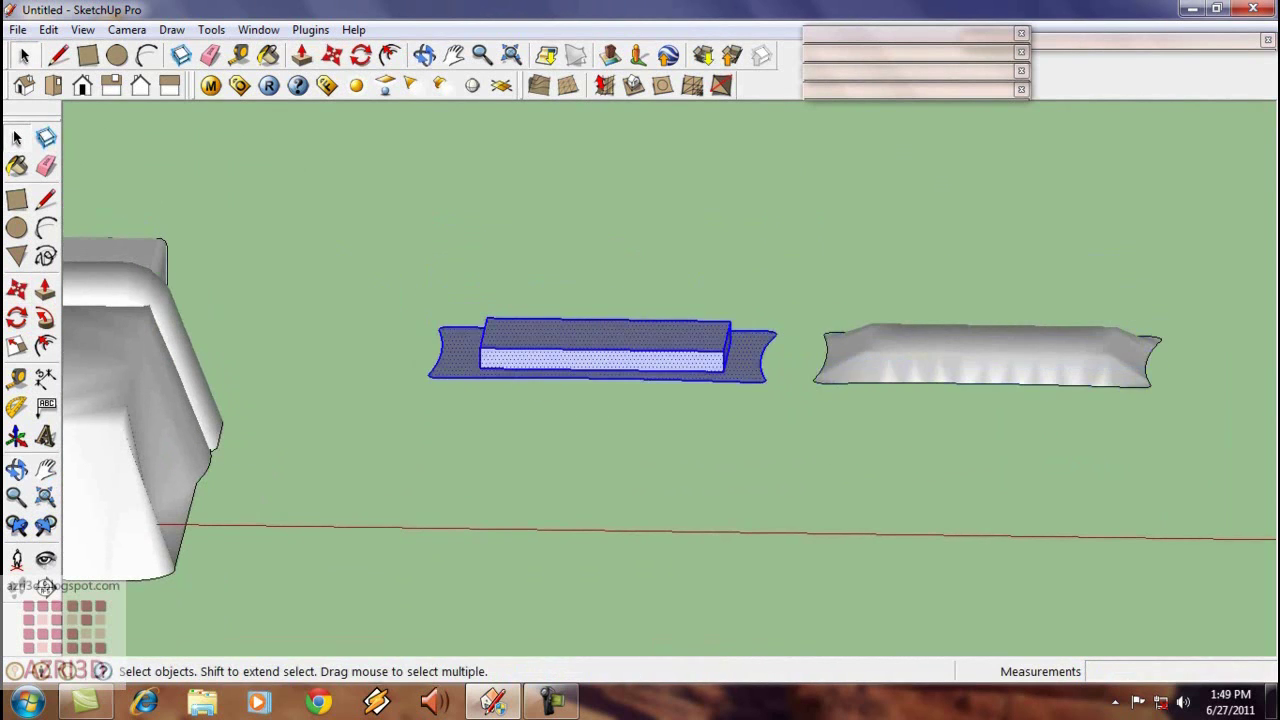
key(Delete)
- Copy the pillow surface straight down in the front view, leaving a small gap beneath the original
scroll(1002, 363, up, 2)
click(998, 364)
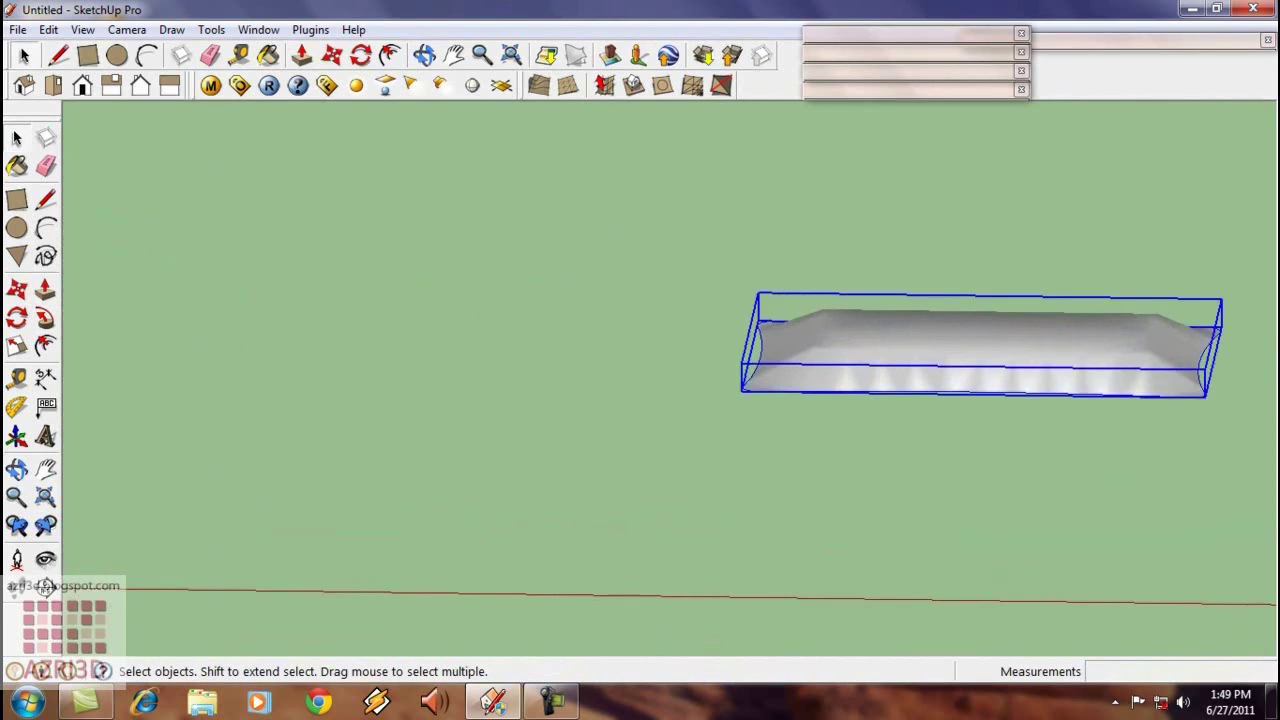
scroll(582, 320, down, 2)
middle_drag(582, 330, 632, 297)
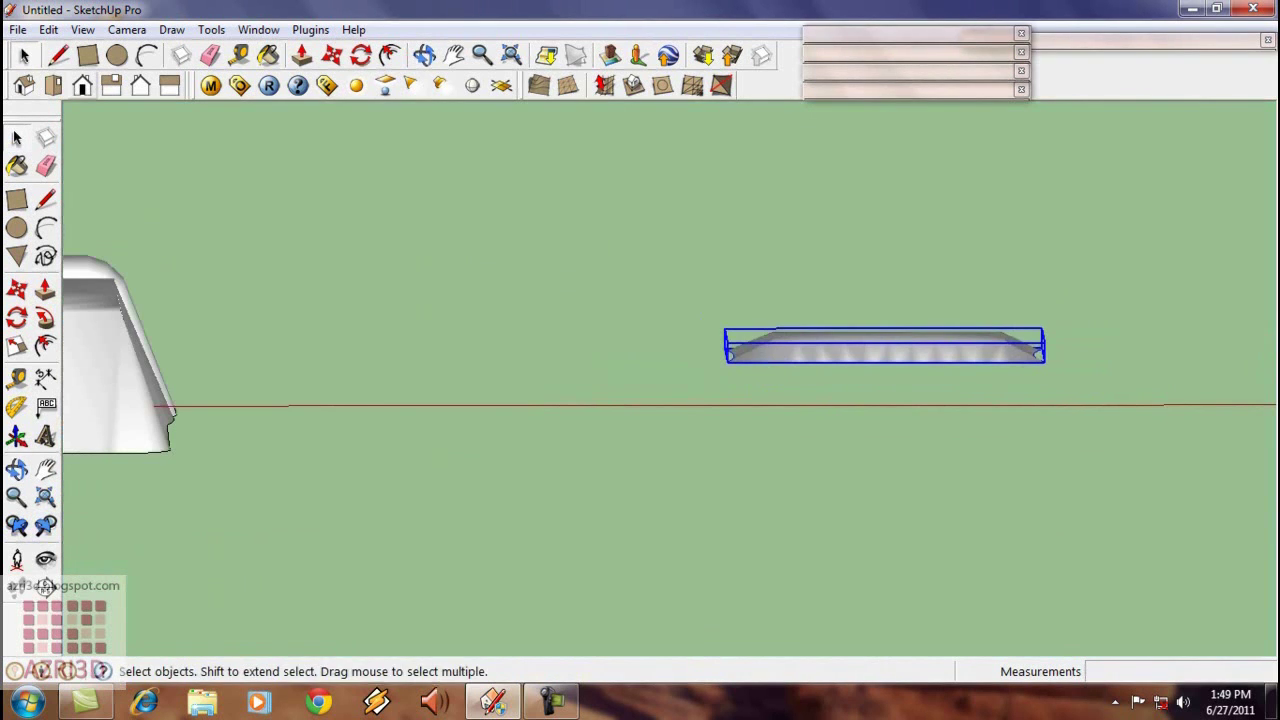
click(82, 85)
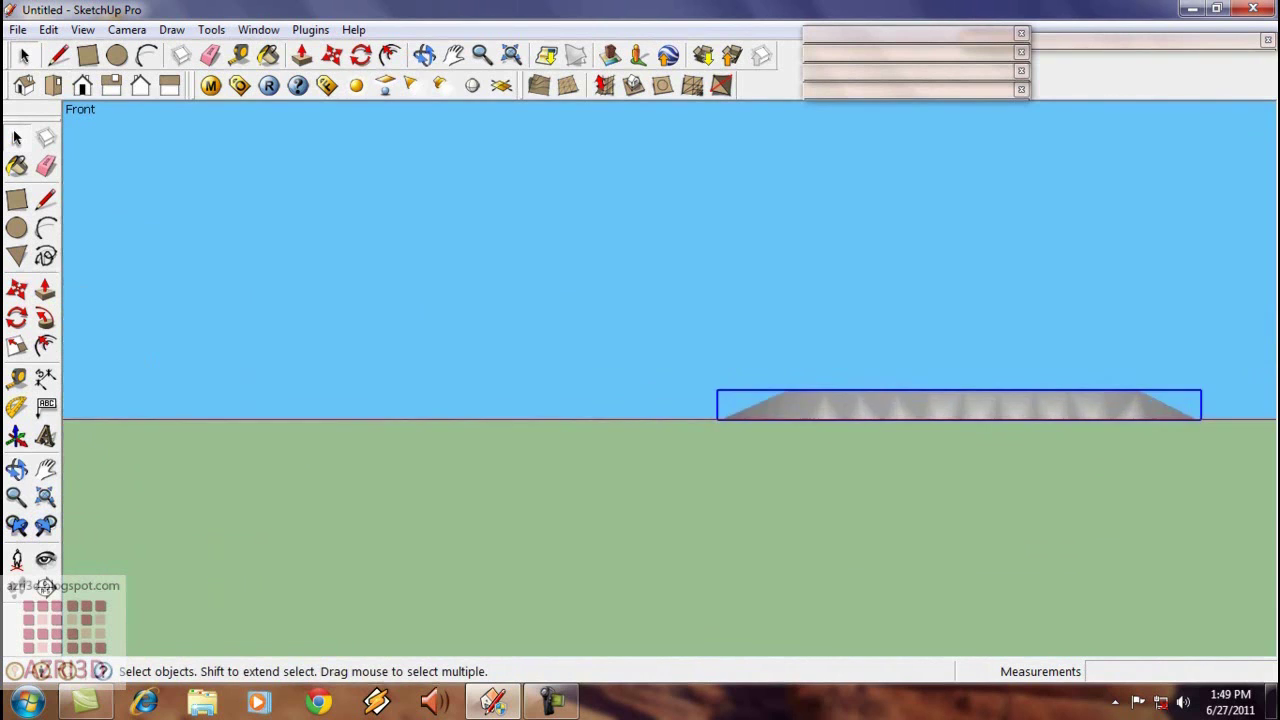
key(m)
key(ctrl)
click(897, 349)
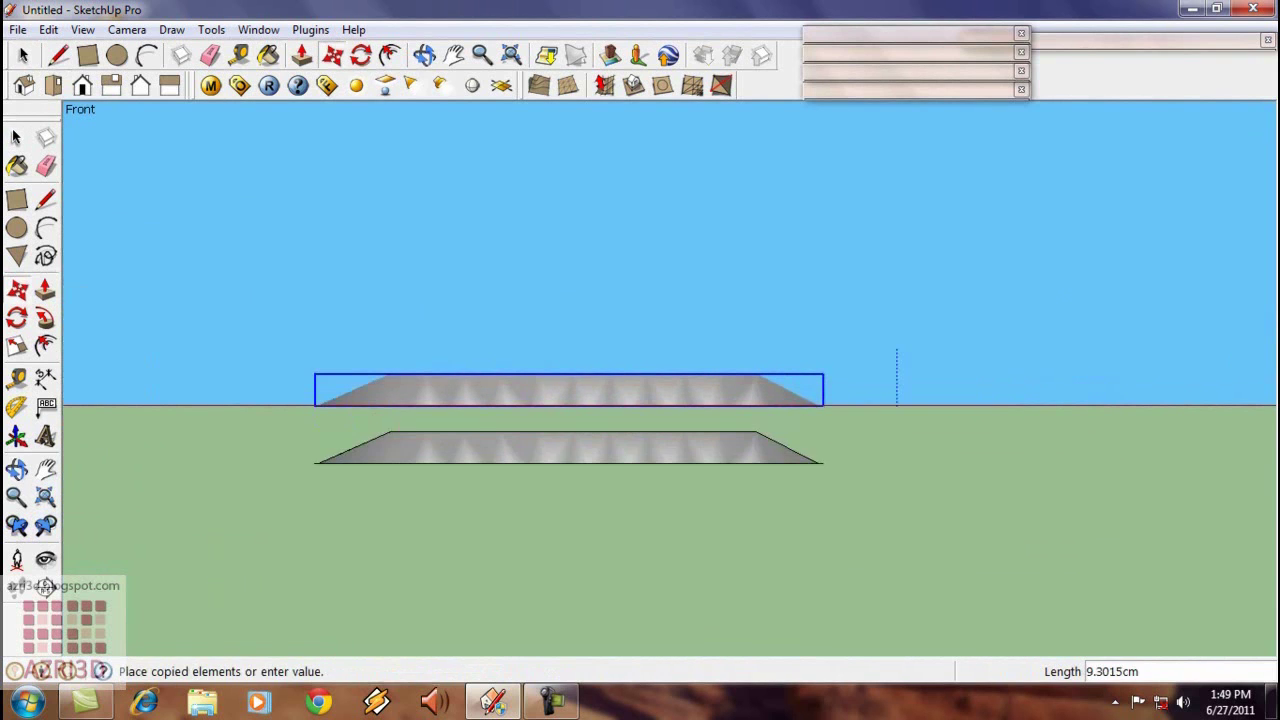
click(897, 405)
key(space)
- Flip the lower pillow copy vertically and move it up about 5 cm to meet the base of the upper half
right_click(546, 458)
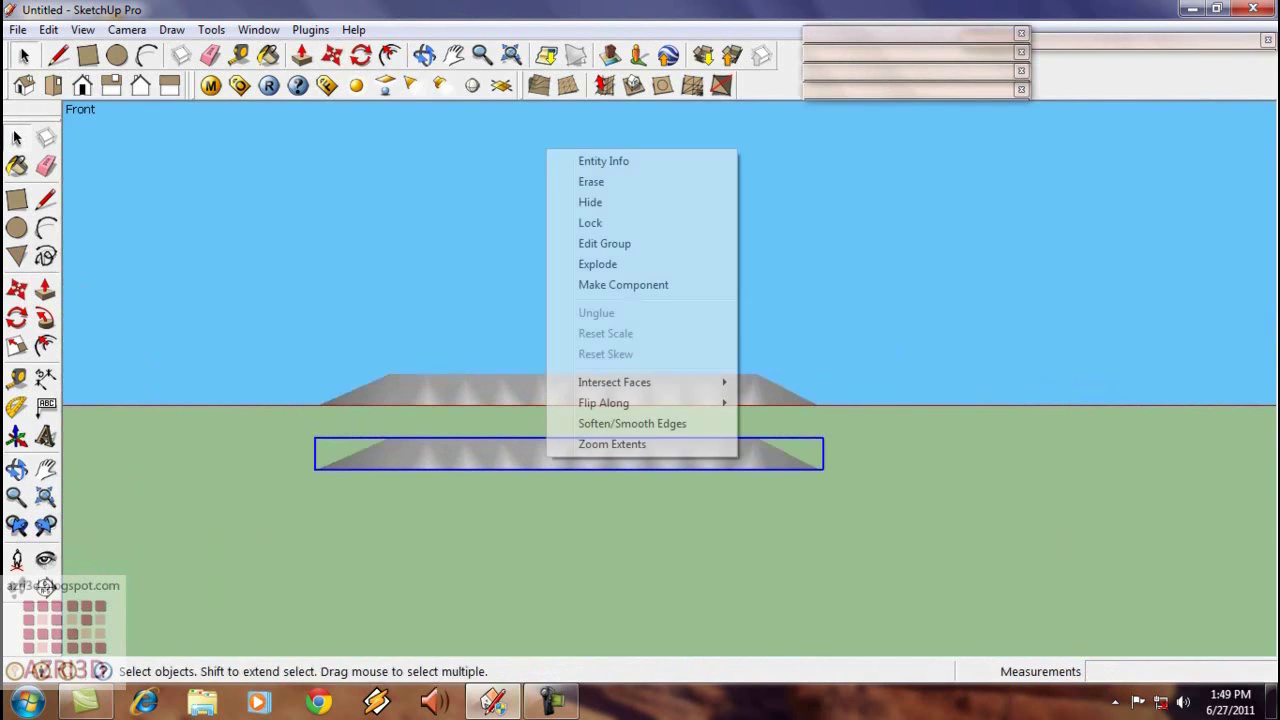
mouse_move(620, 403)
click(796, 444)
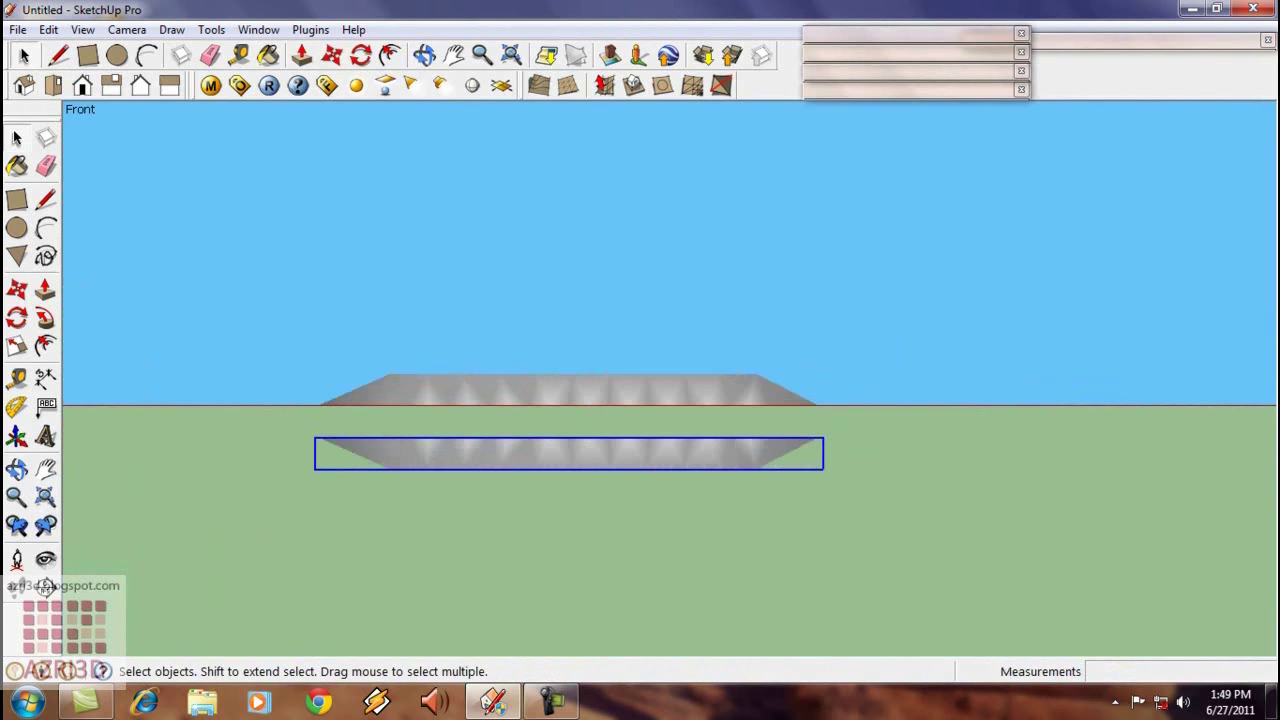
key(m)
click(805, 440)
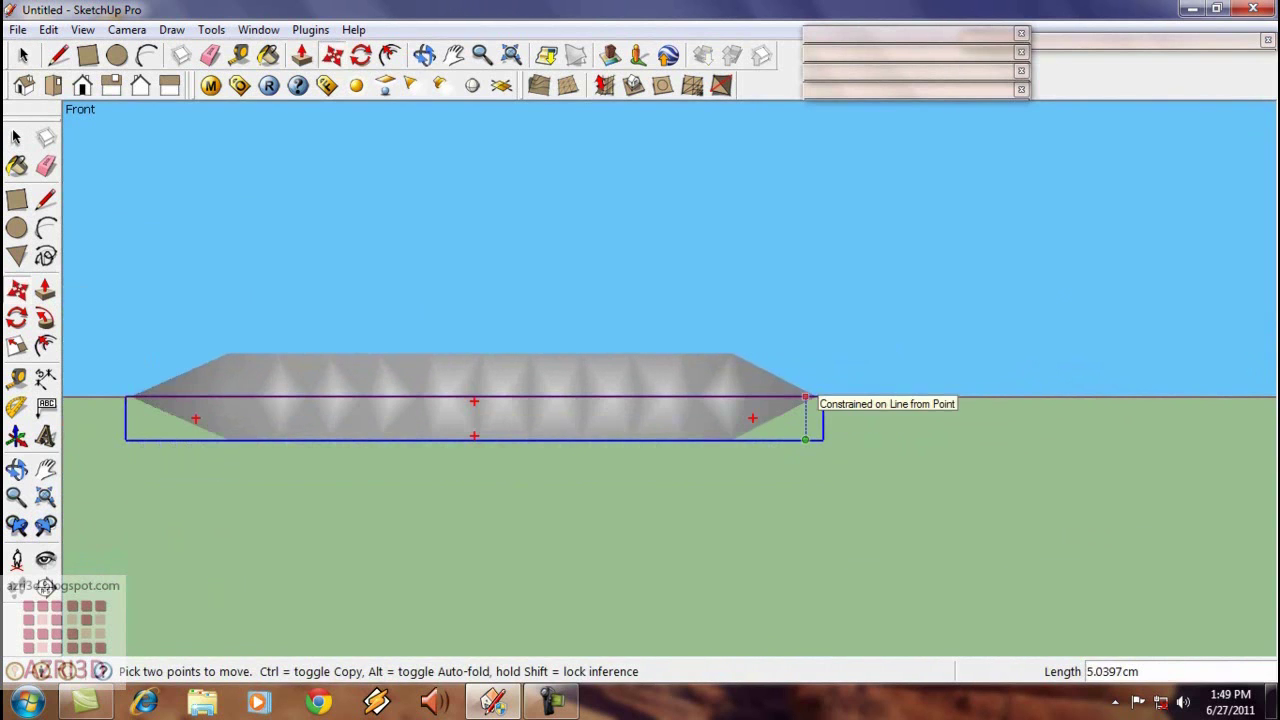
click(805, 397)
- Select both pillow halves and make them into a component named "bantal"
middle_drag(440, 270, 412, 360)
scroll(410, 358, down, 2)
key(space)
drag(196, 236, 714, 494)
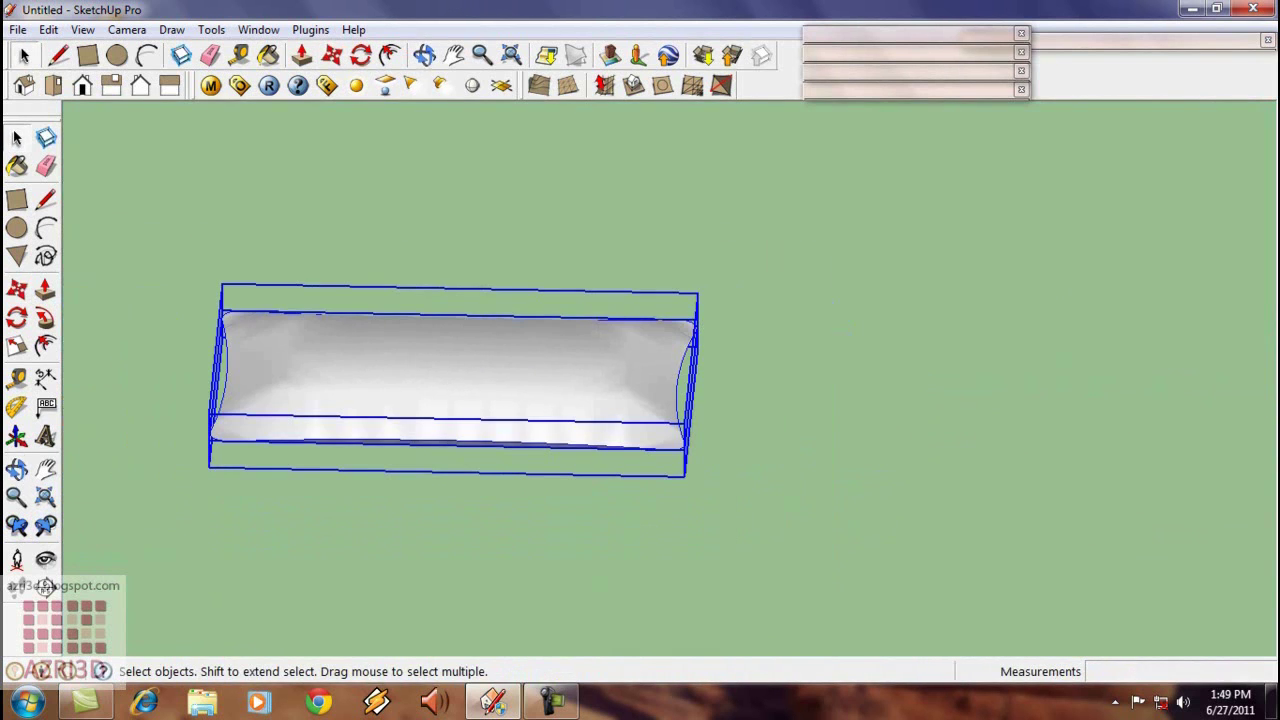
right_click(503, 392)
click(580, 251)
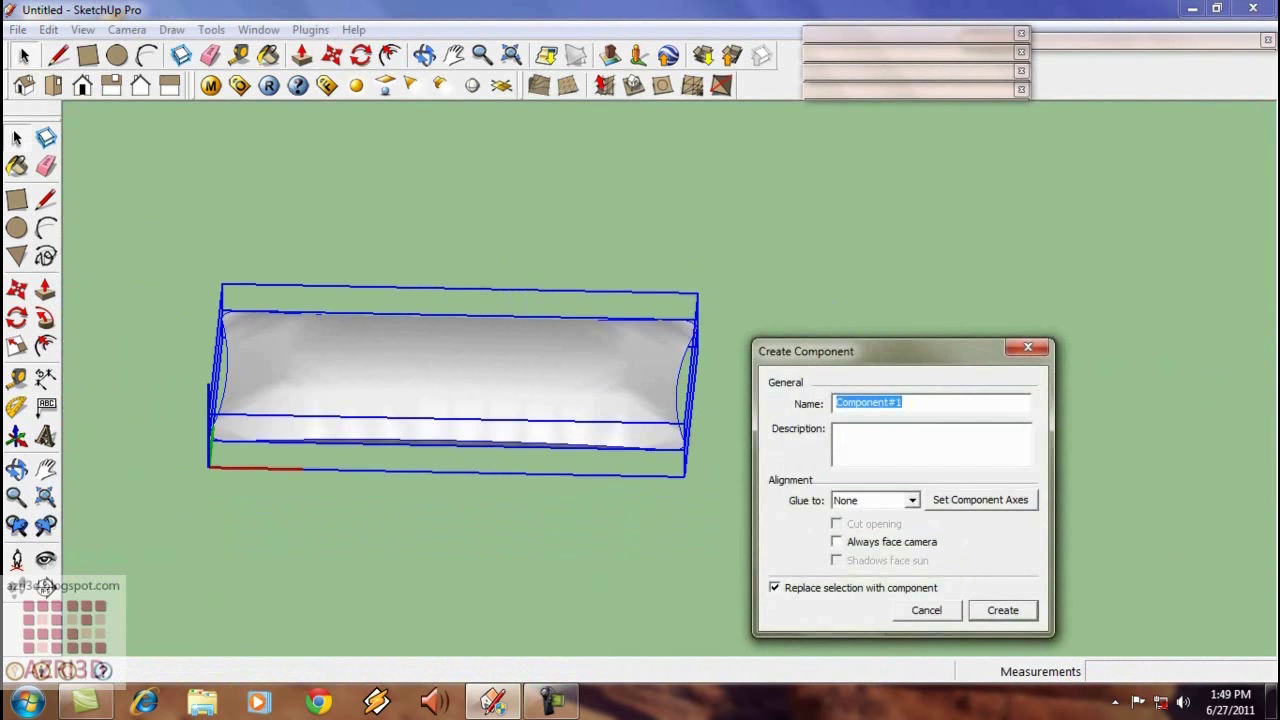
text(bantal)
key(Return)
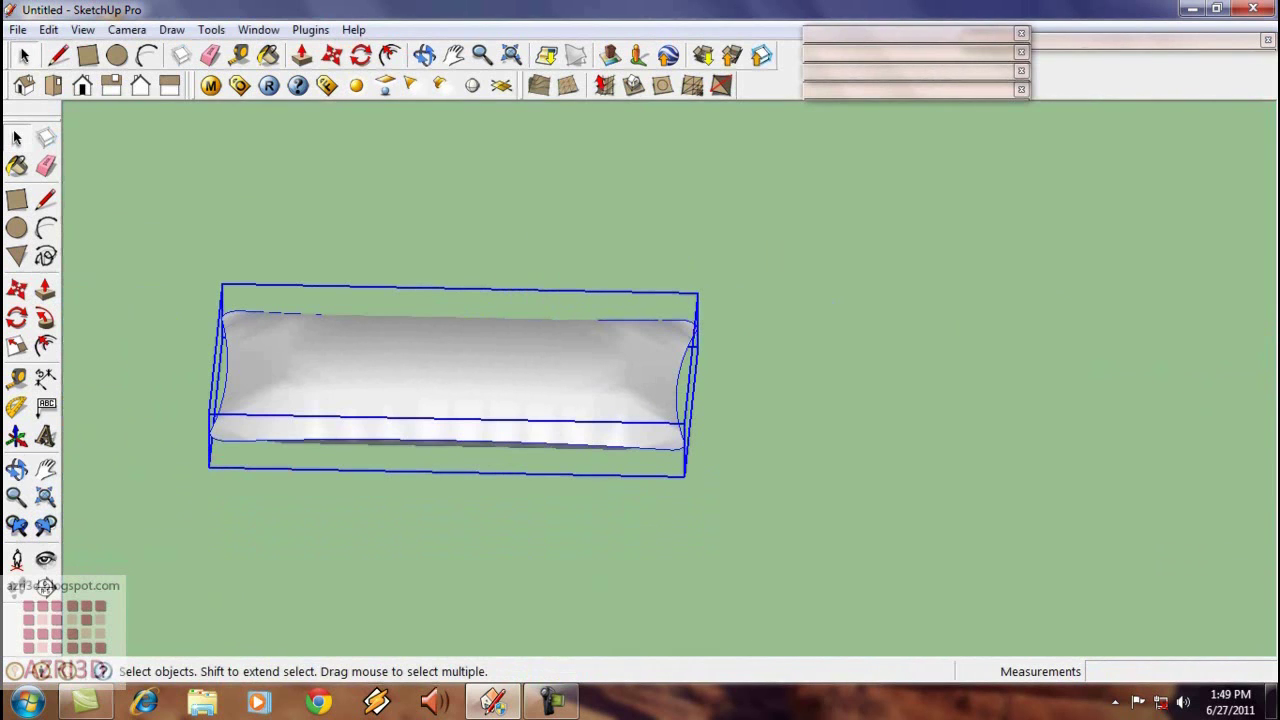
- Scale the pillow component slightly thicker in the vertical direction, working in the front view
click(82, 86)
scroll(708, 388, up, 2)
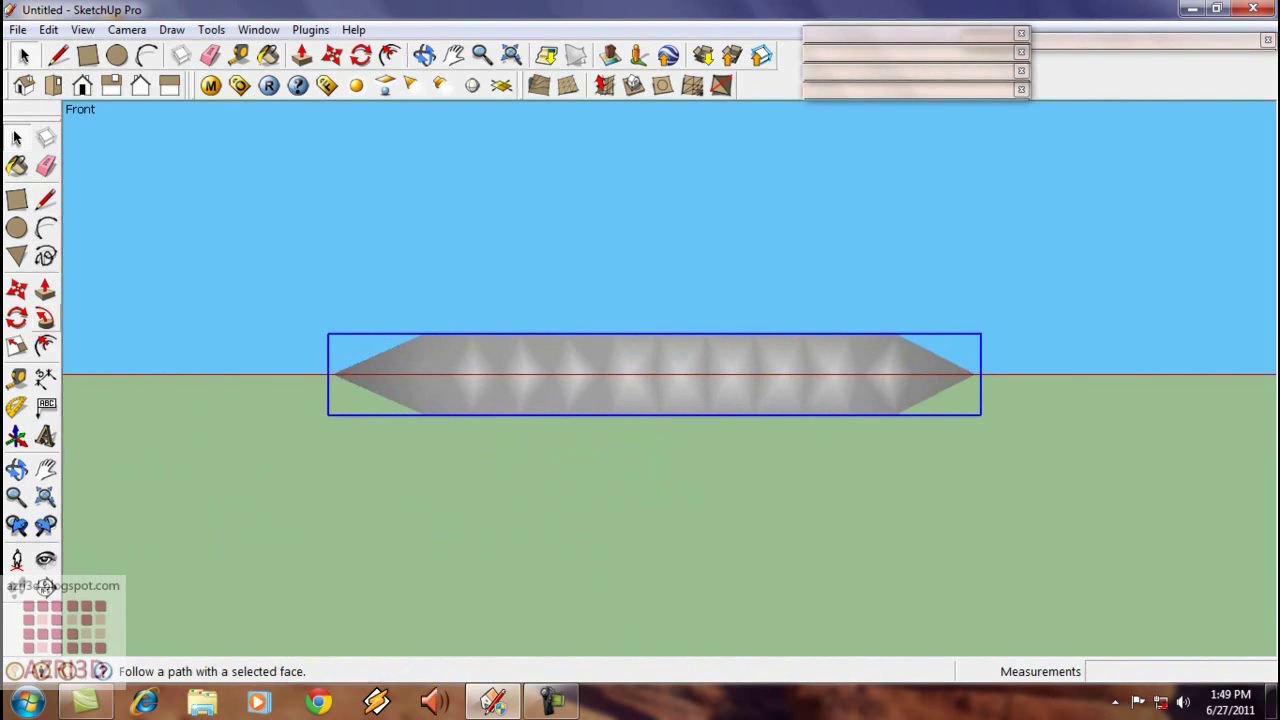
key(s)
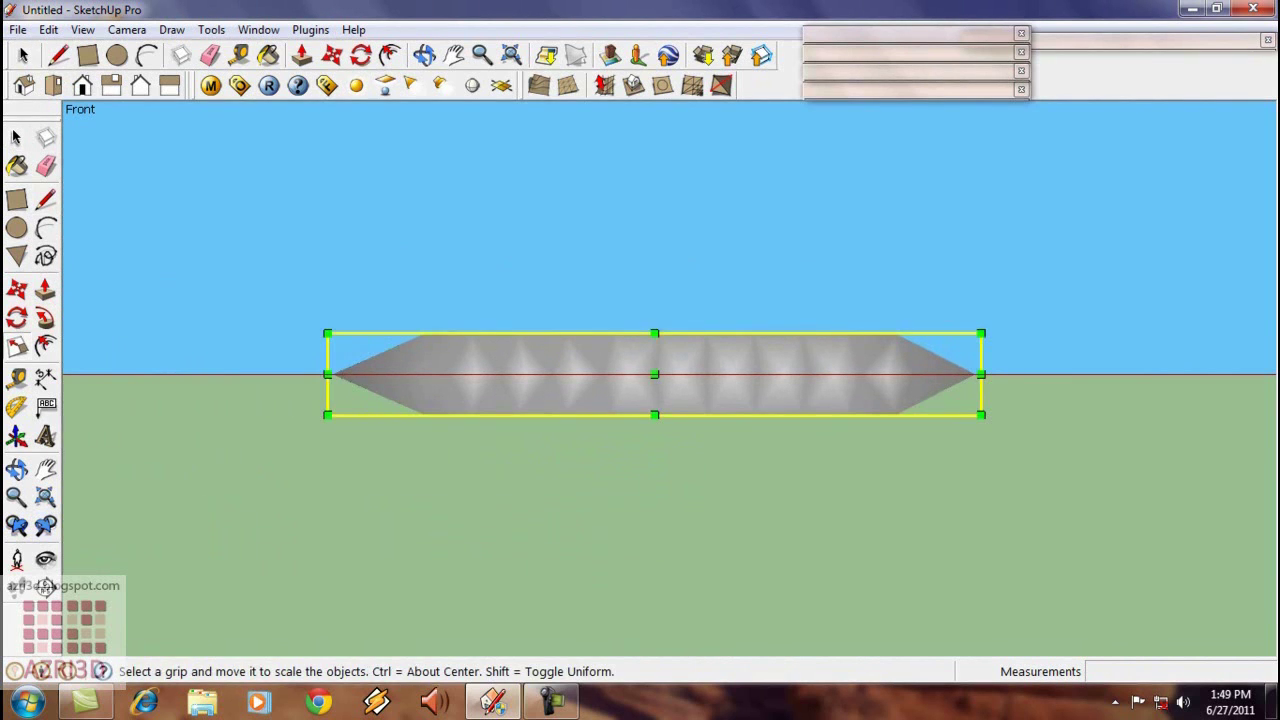
drag(654, 333, 654, 318)
middle_drag(654, 318, 622, 478)
scroll(600, 260, down, 4)
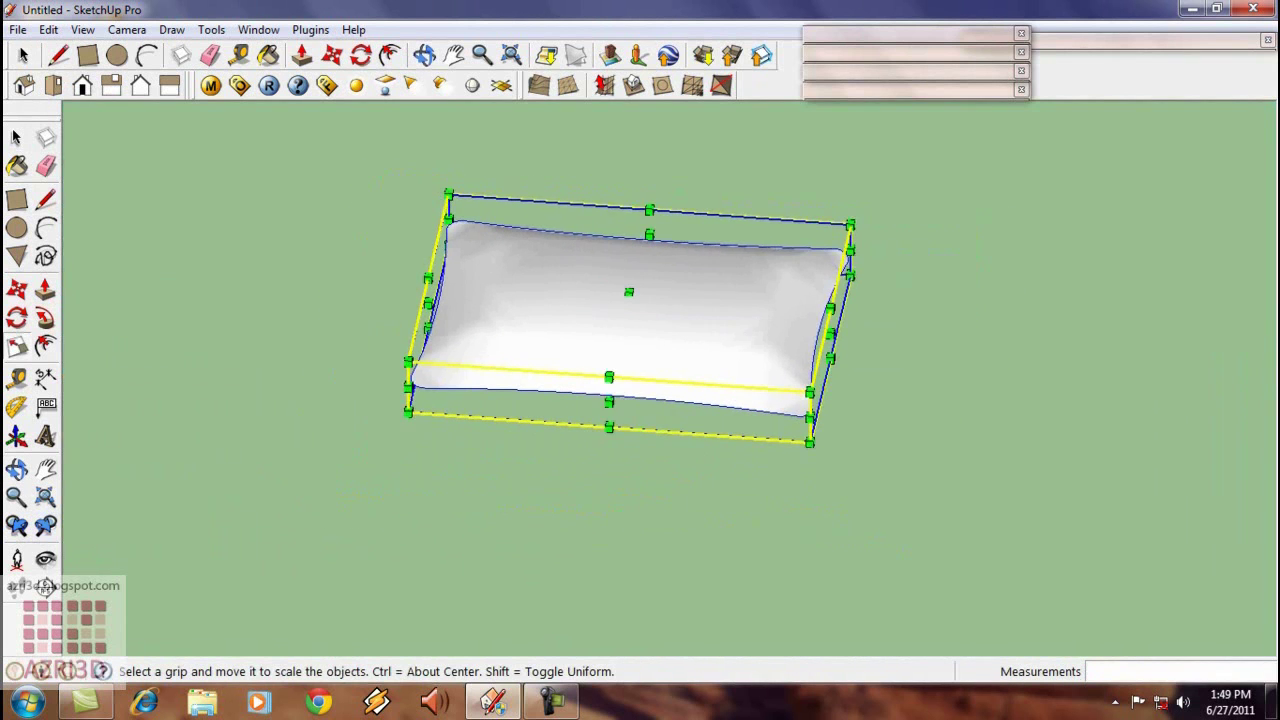
scroll(900, 450, up, 1)
click(16, 138)
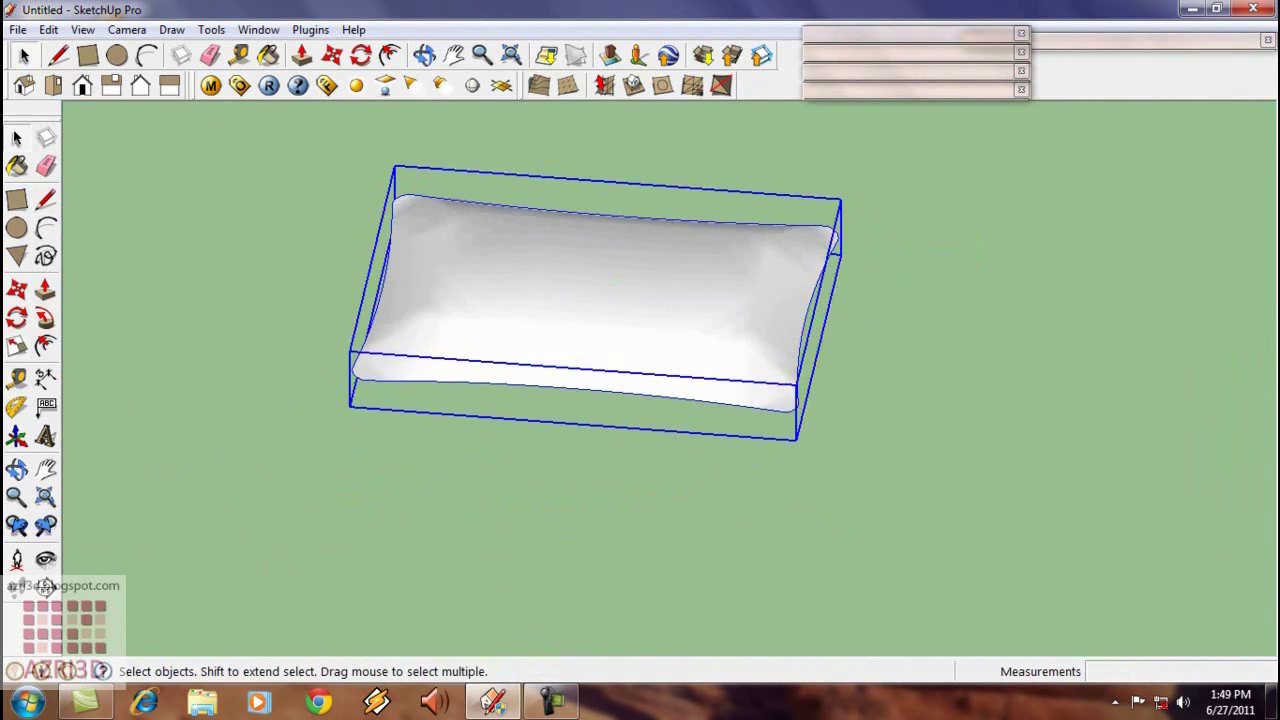
- Move the pillow about 350 cm onto one side of the bed's head end
scroll(850, 535, down, 6)
scroll(810, 500, up, 1)
key(m)
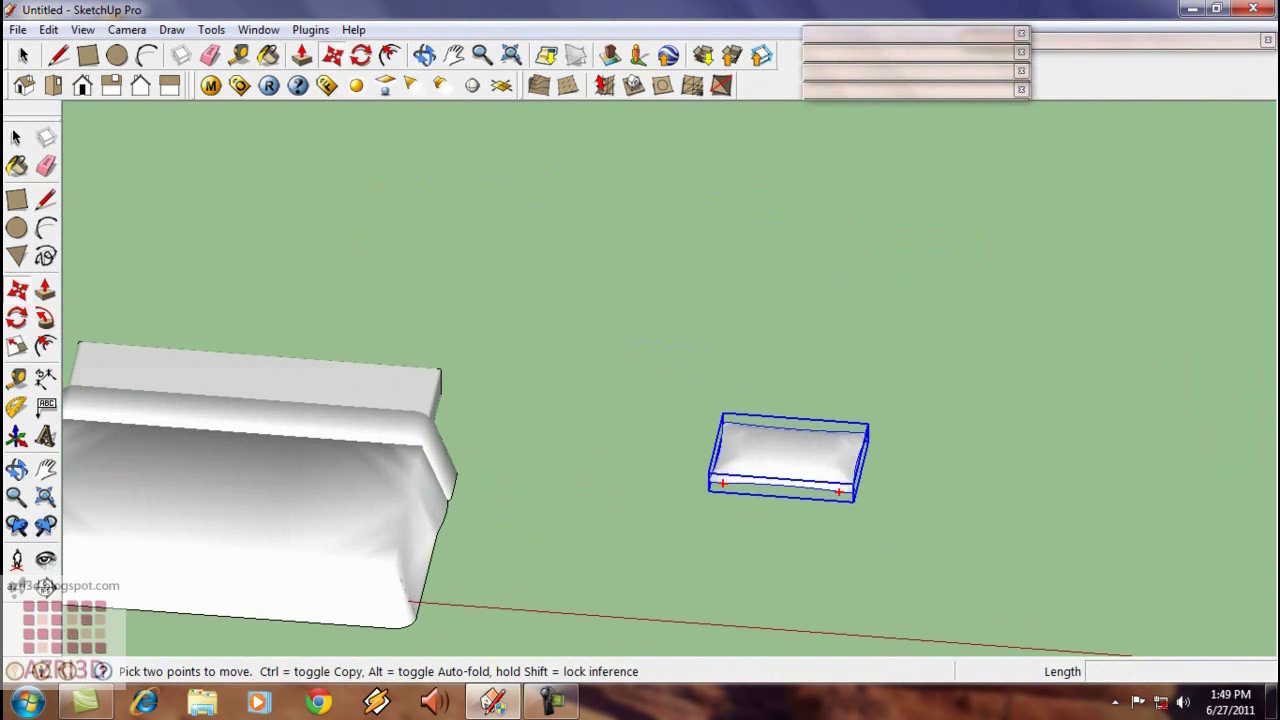
click(792, 485)
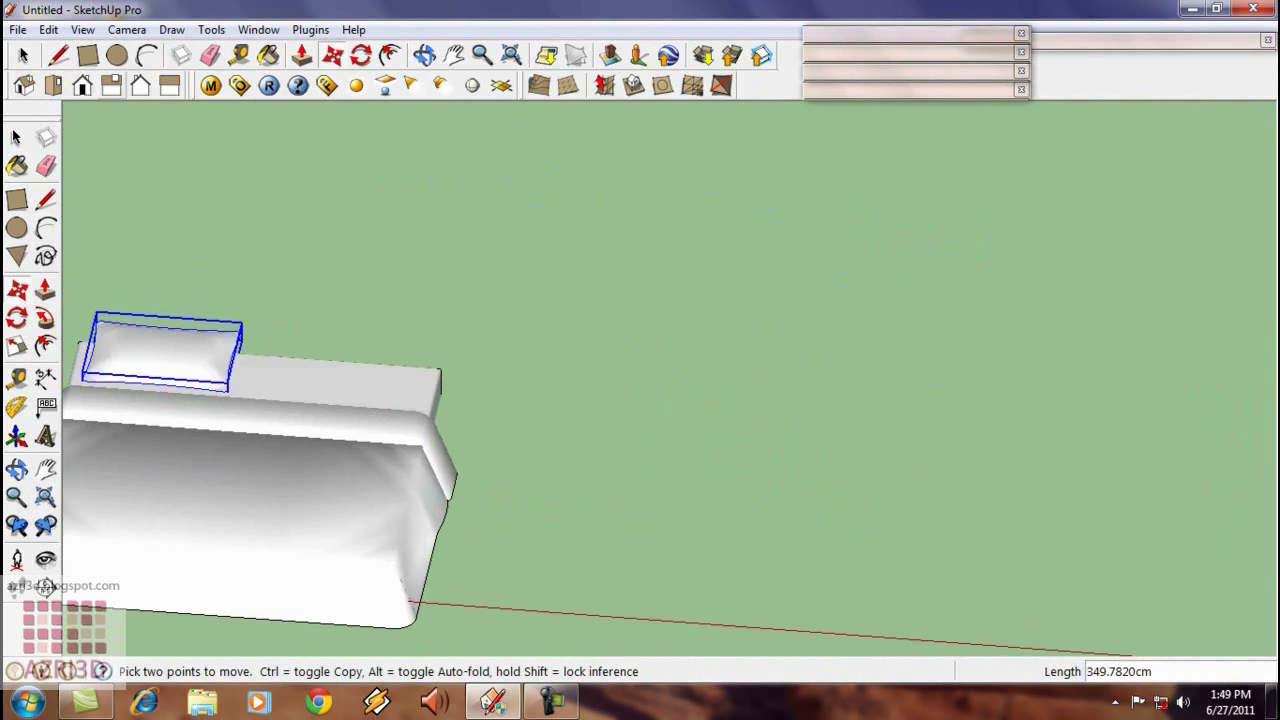
- Turn on X-ray display and adjust the pillow in the top view to sit near the blanket strip, inset from the mattress's side edge
click(53, 85)
scroll(634, 194, up, 2)
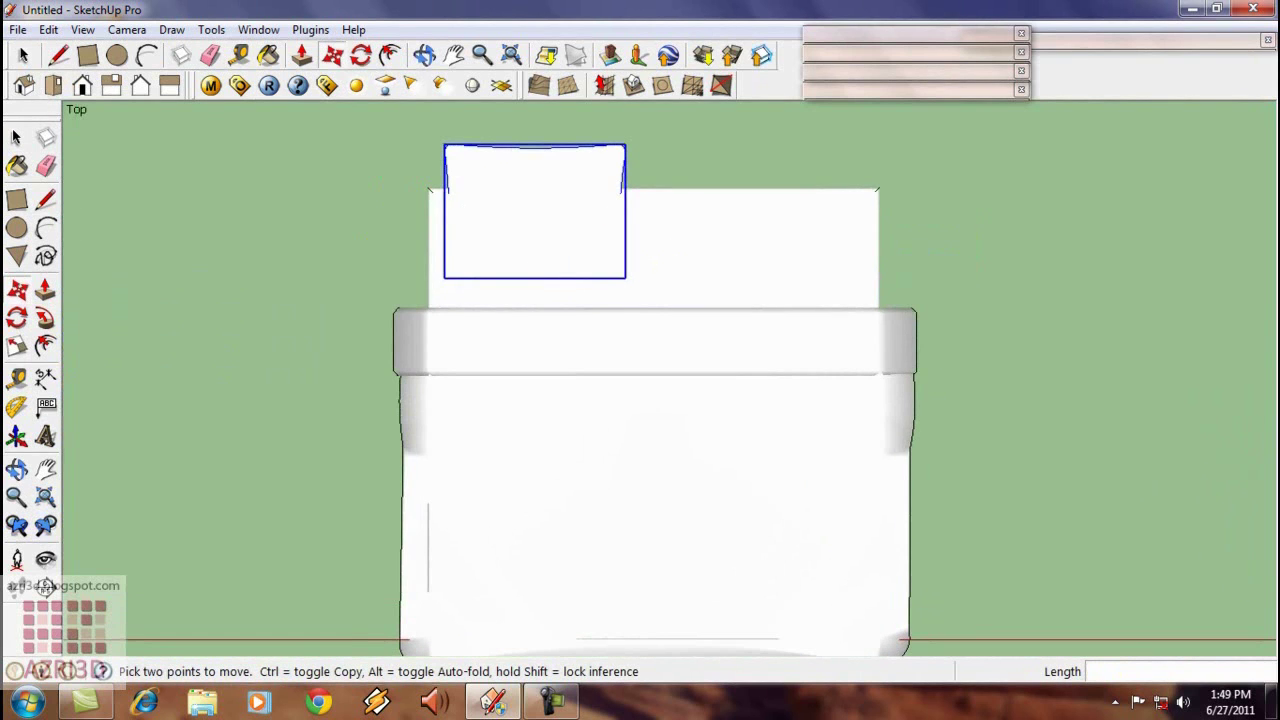
key(x)
click(987, 257)
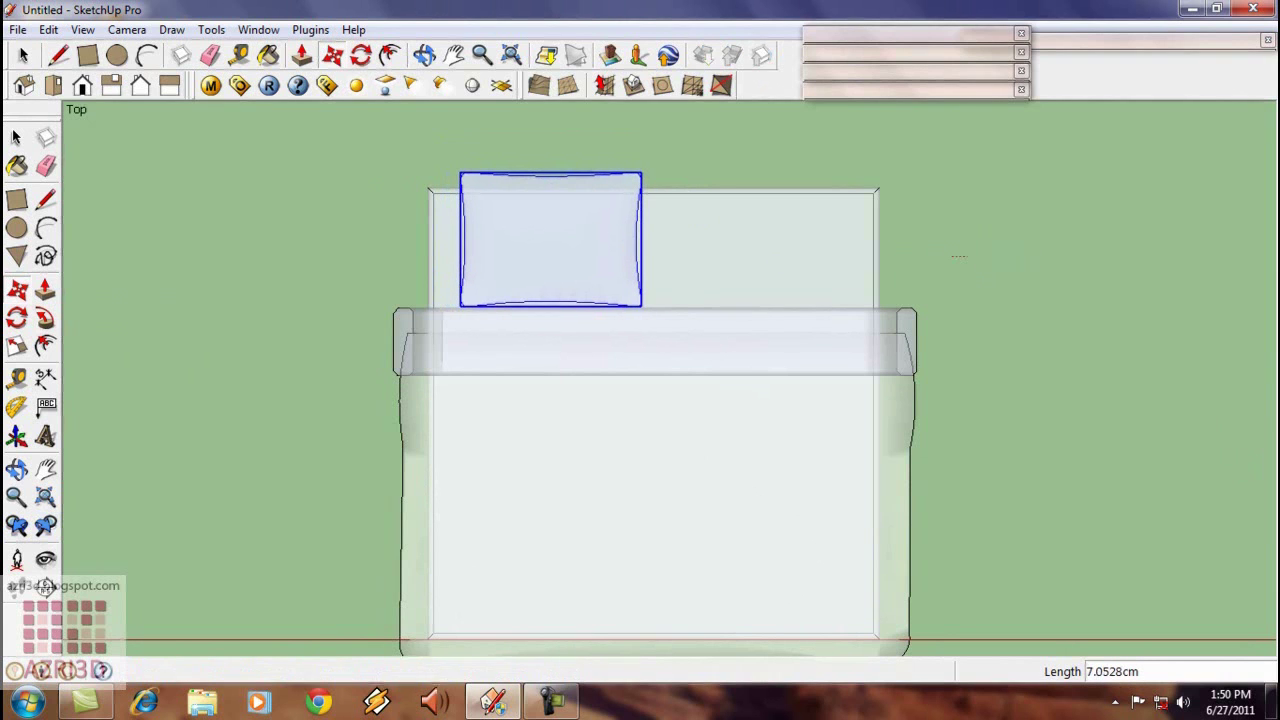
- Raise the pillow about 6.7 cm in the right view so it rests on top of the mattress
click(111, 86)
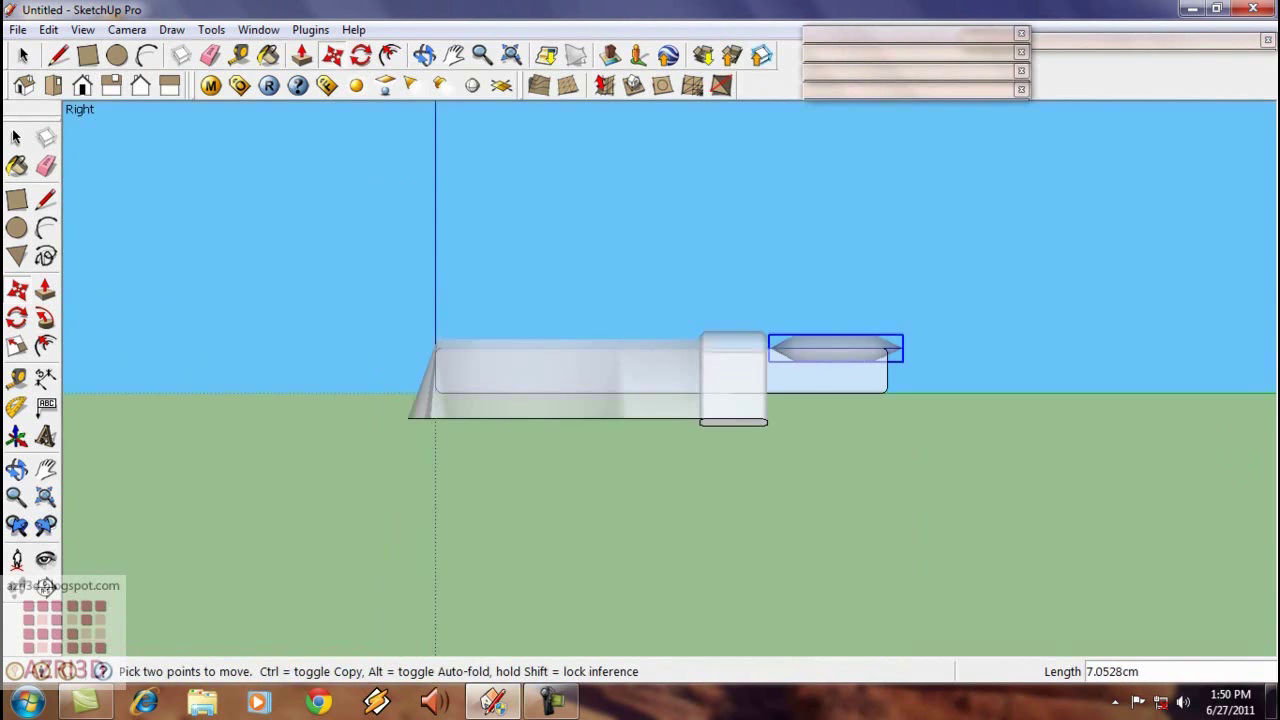
scroll(1085, 402, up, 2)
click(961, 344)
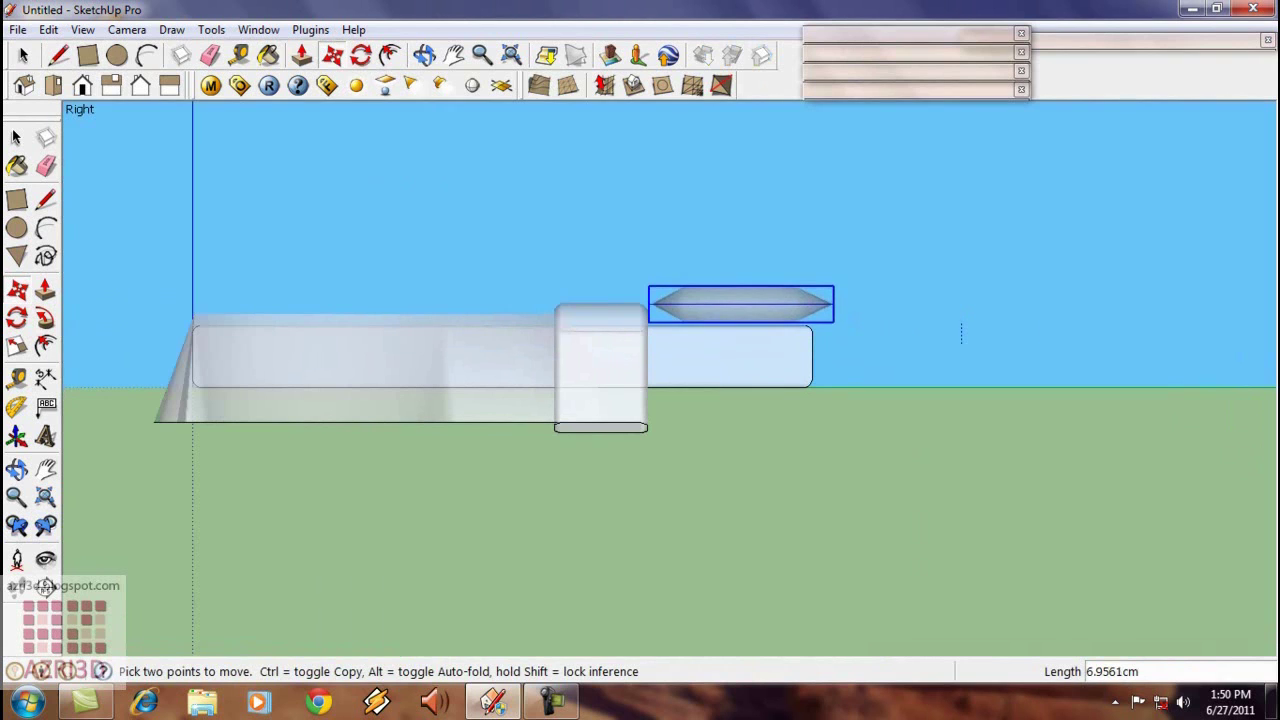
click(962, 331)
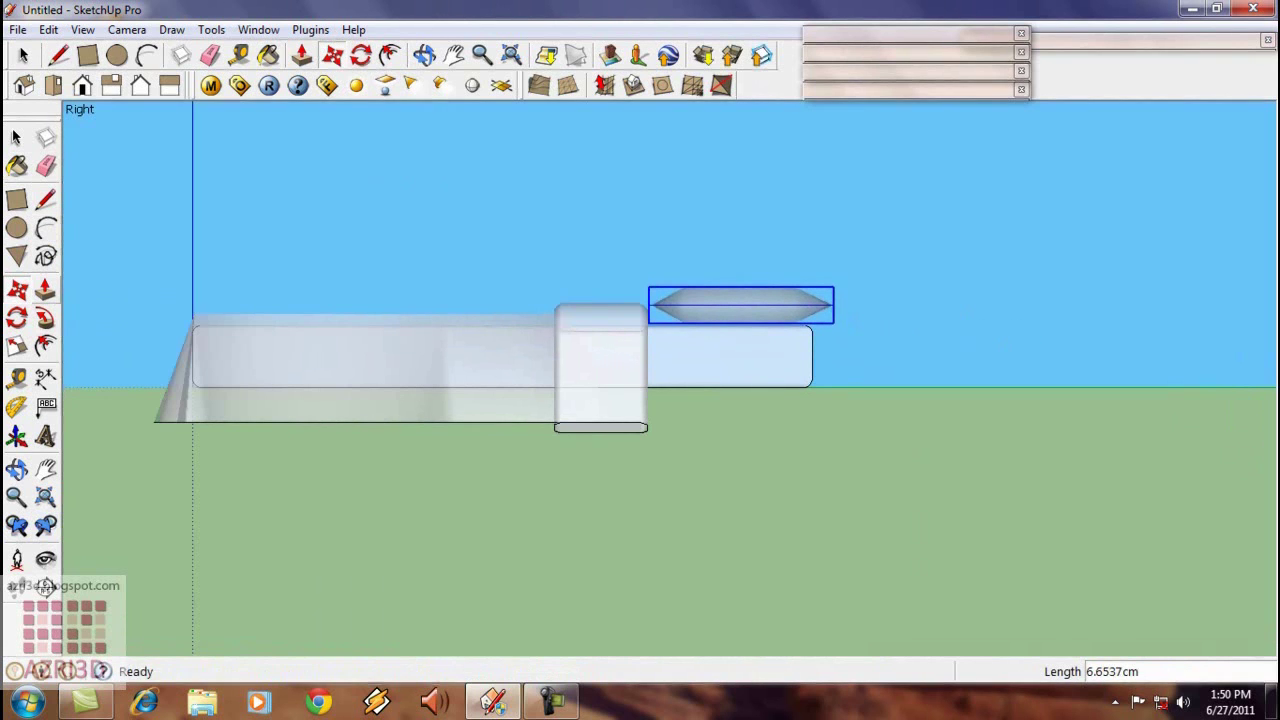
- Rotate the pillow about 22 degrees around a point on its centreline, lifting the end away from the blanket strip
click(16, 317)
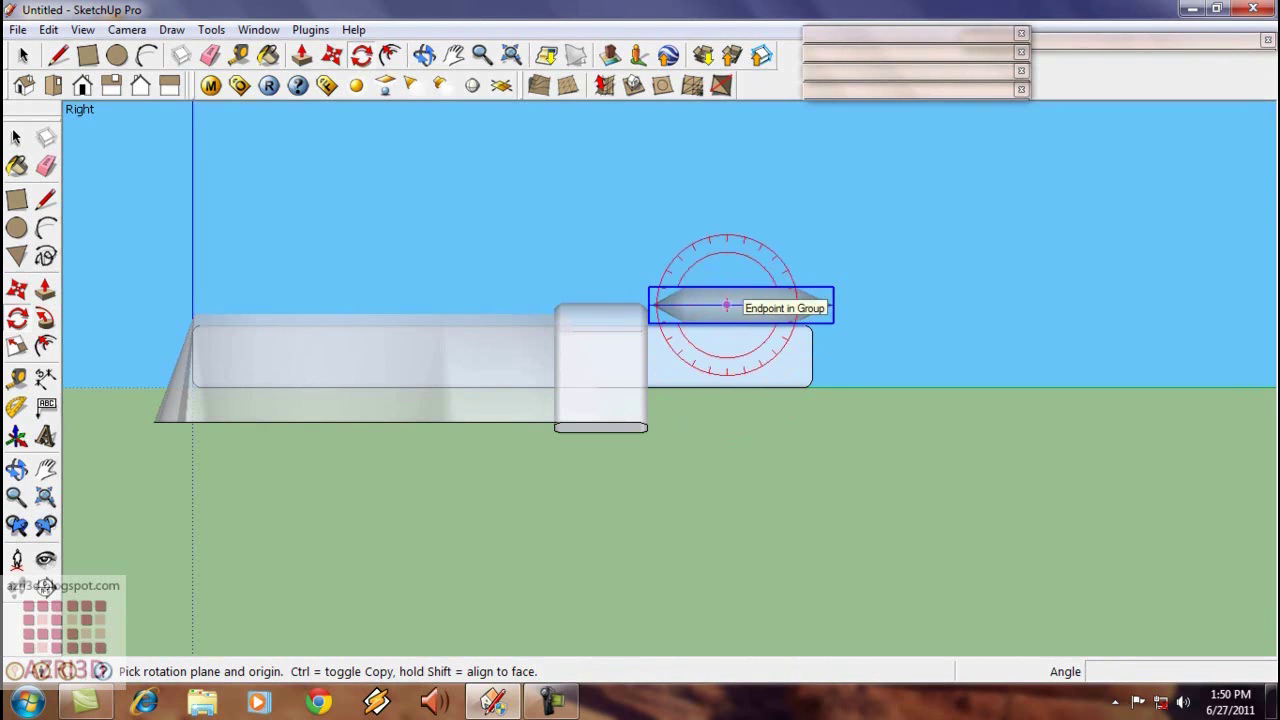
click(727, 305)
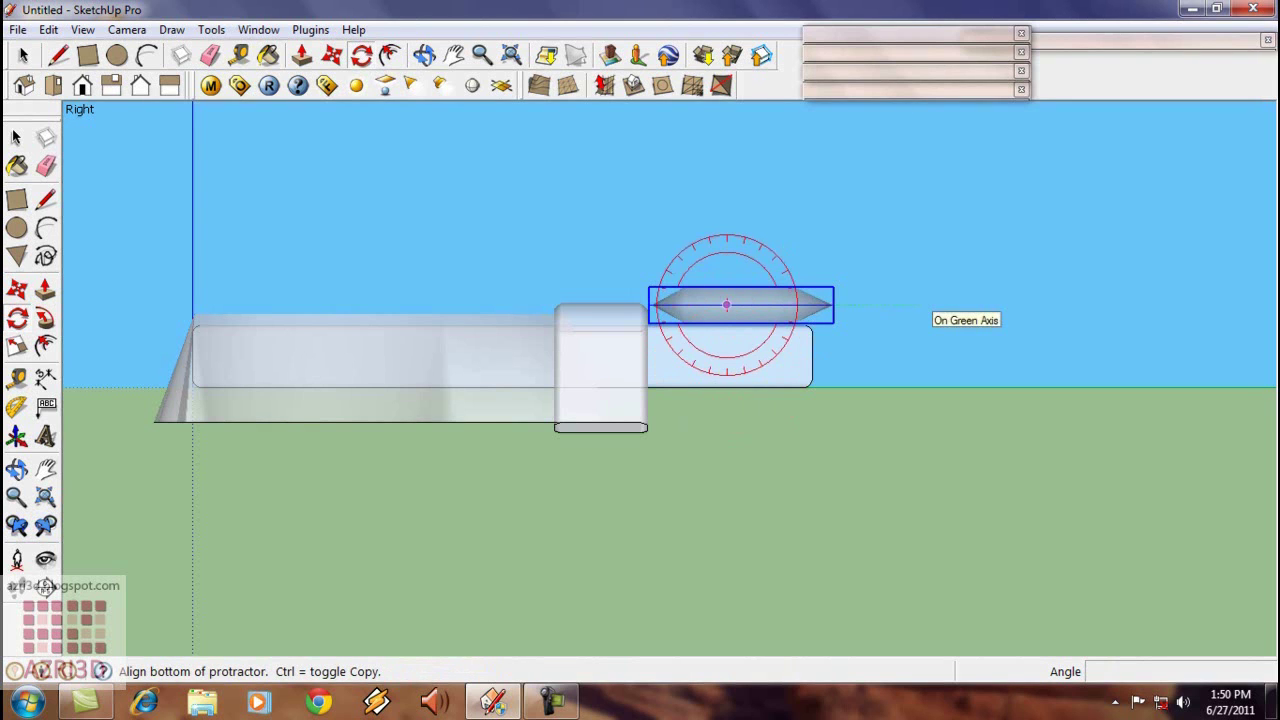
click(920, 305)
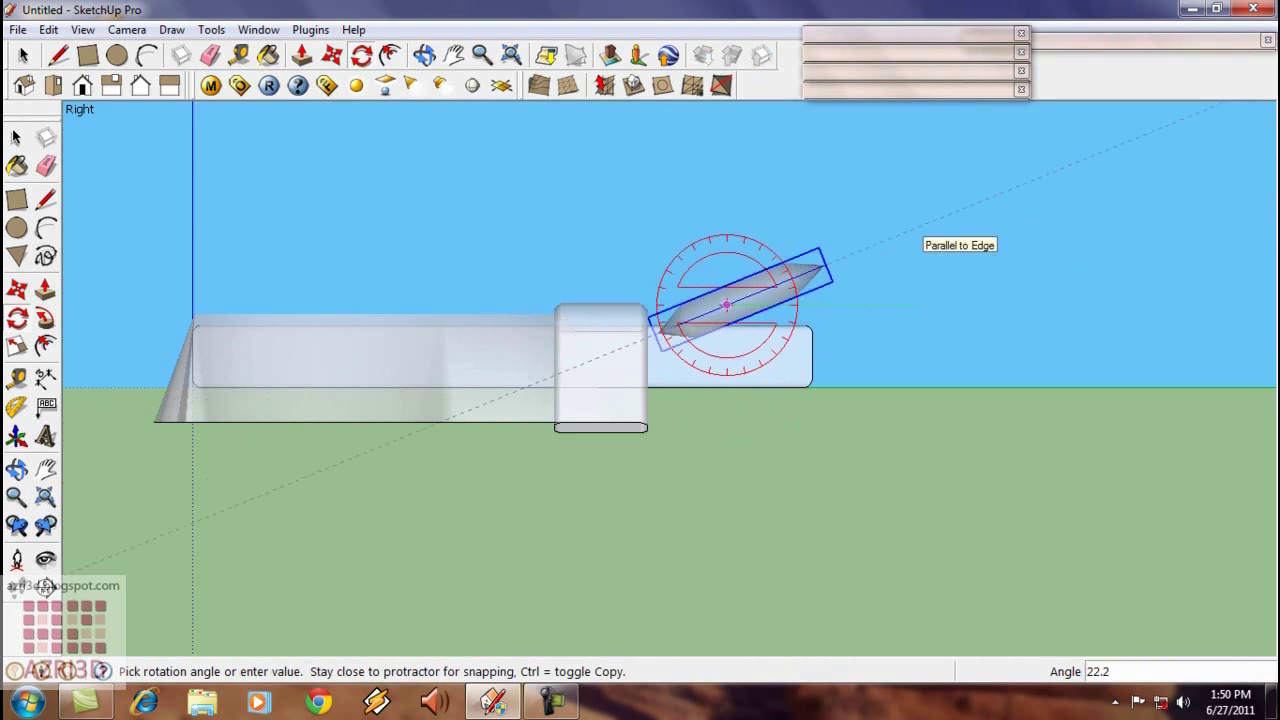
click(912, 228)
key(space)
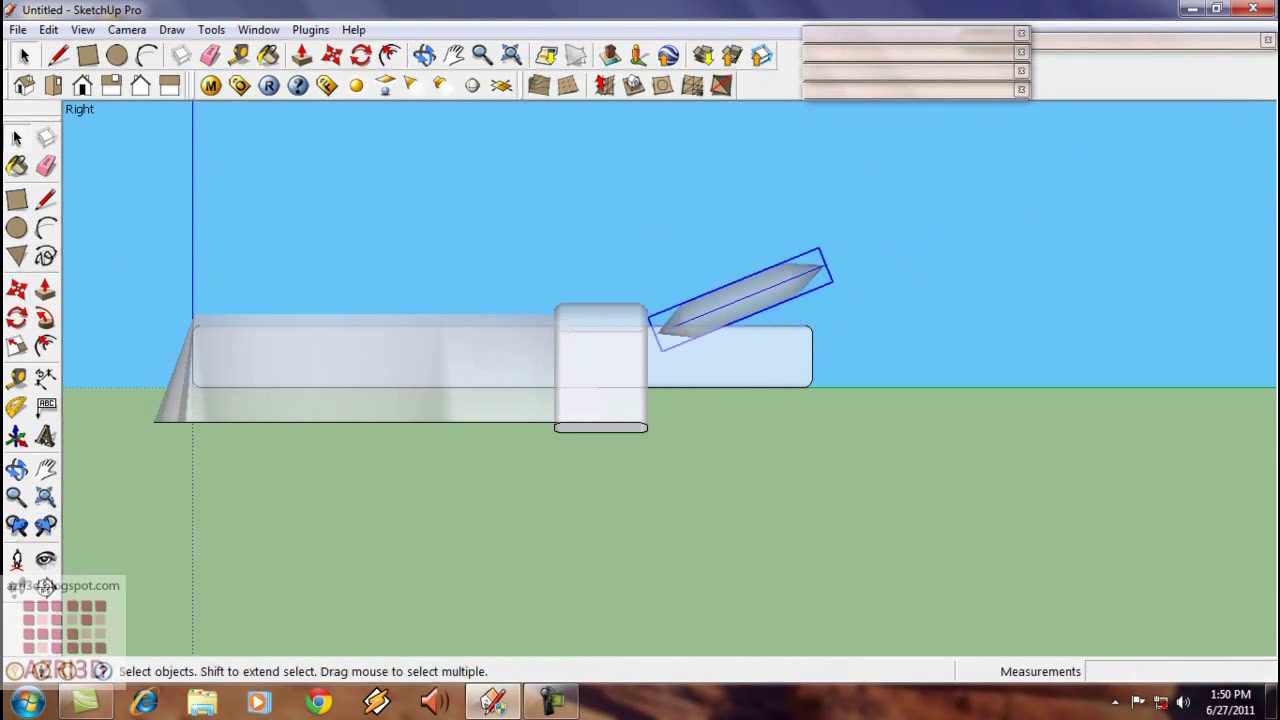
- Raise the tilted pillow to rest on the mattress beside the blanket strip, including a 1 cm move along the green axis
key(m)
click(960, 387)
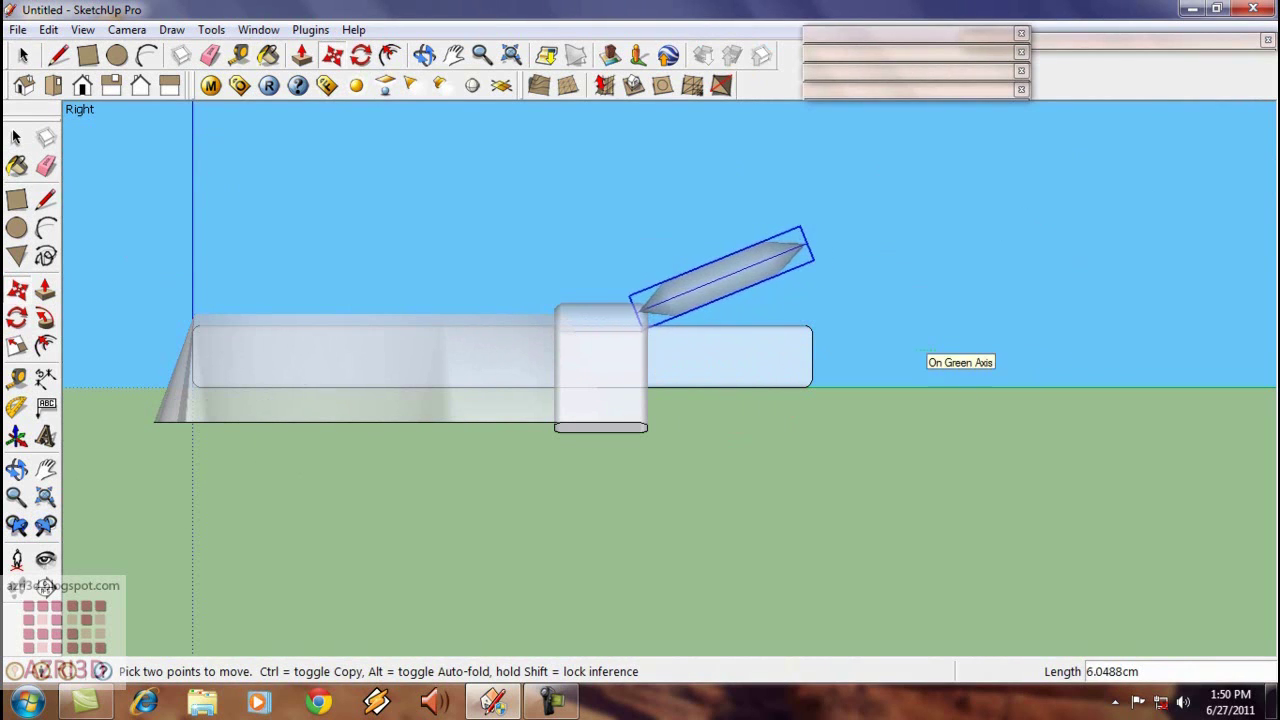
text(1)
key(Return)
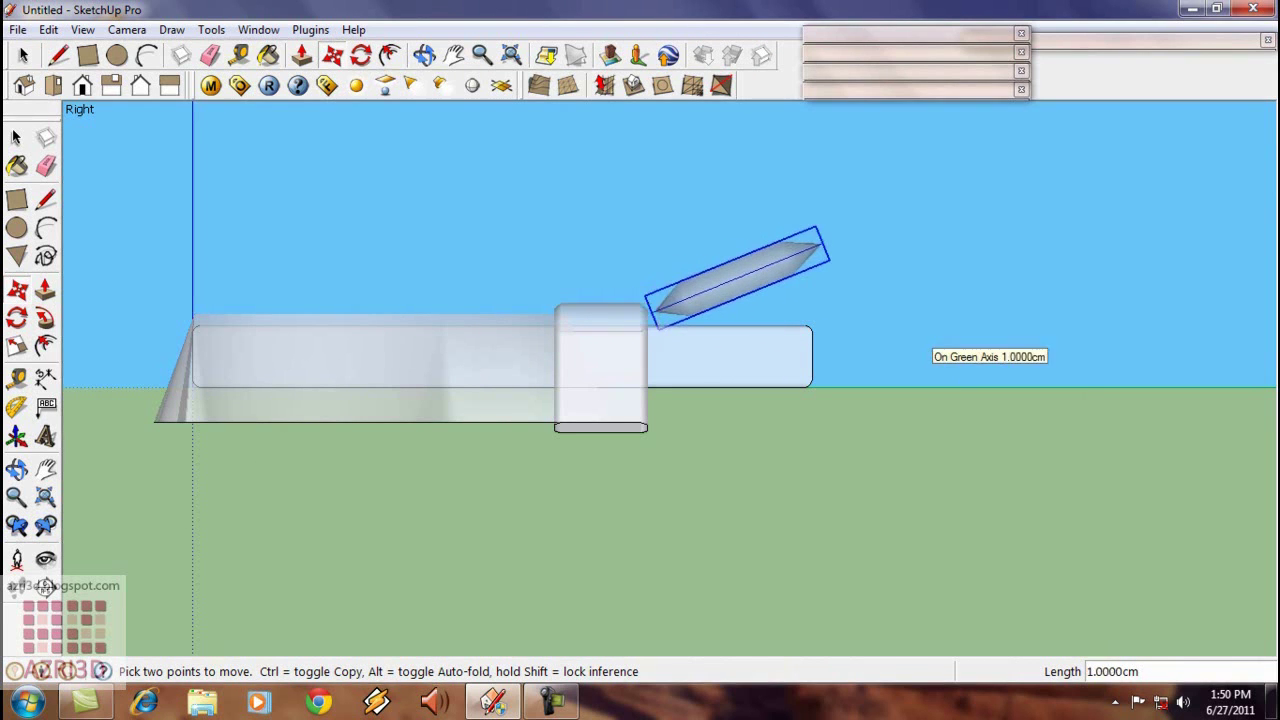
scroll(855, 308, up, 3)
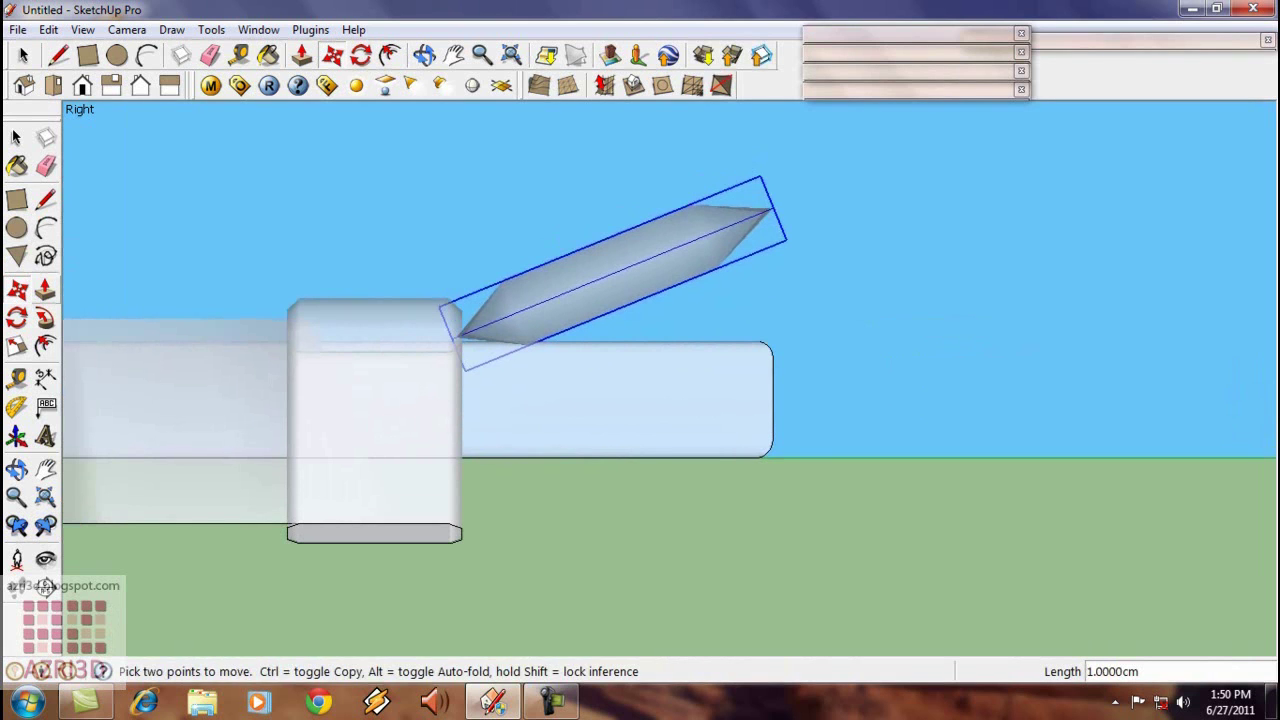
- Copy the tilted pillow about 89 cm across the bed in the front view to form a second pillow
click(82, 85)
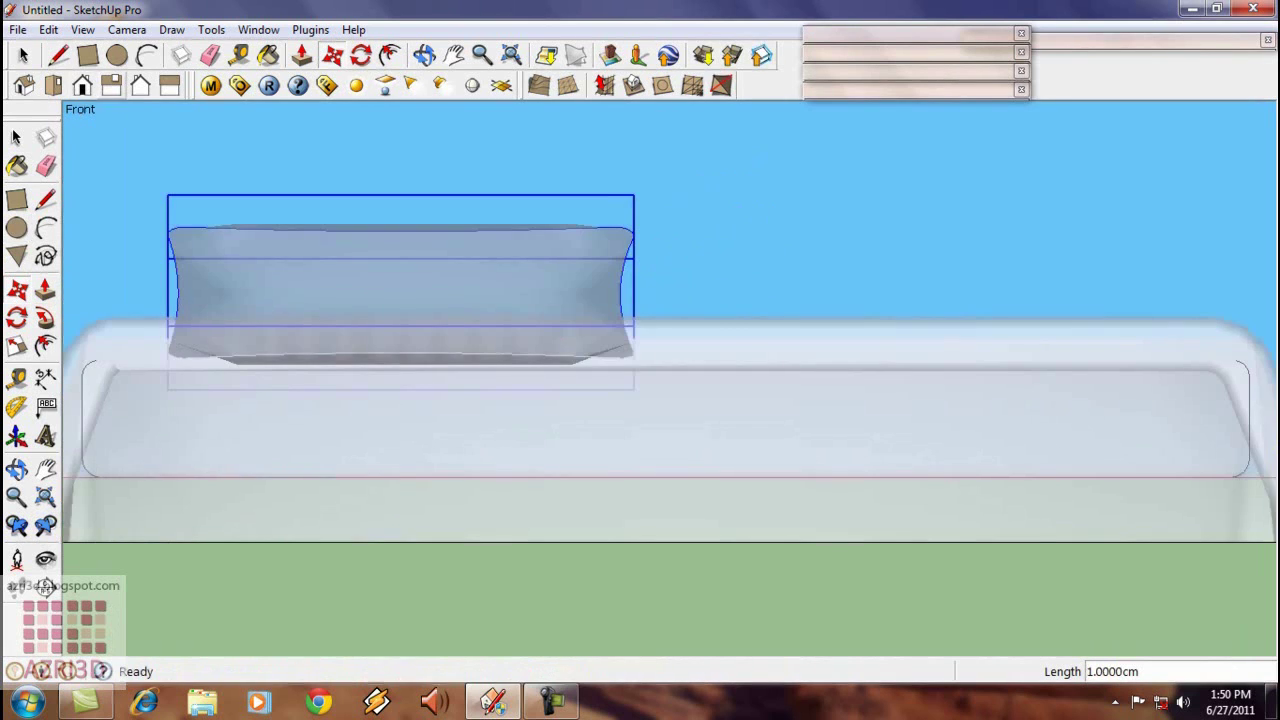
scroll(155, 230, down, 4)
scroll(545, 145, up, 1)
click(440, 181)
key(ctrl)
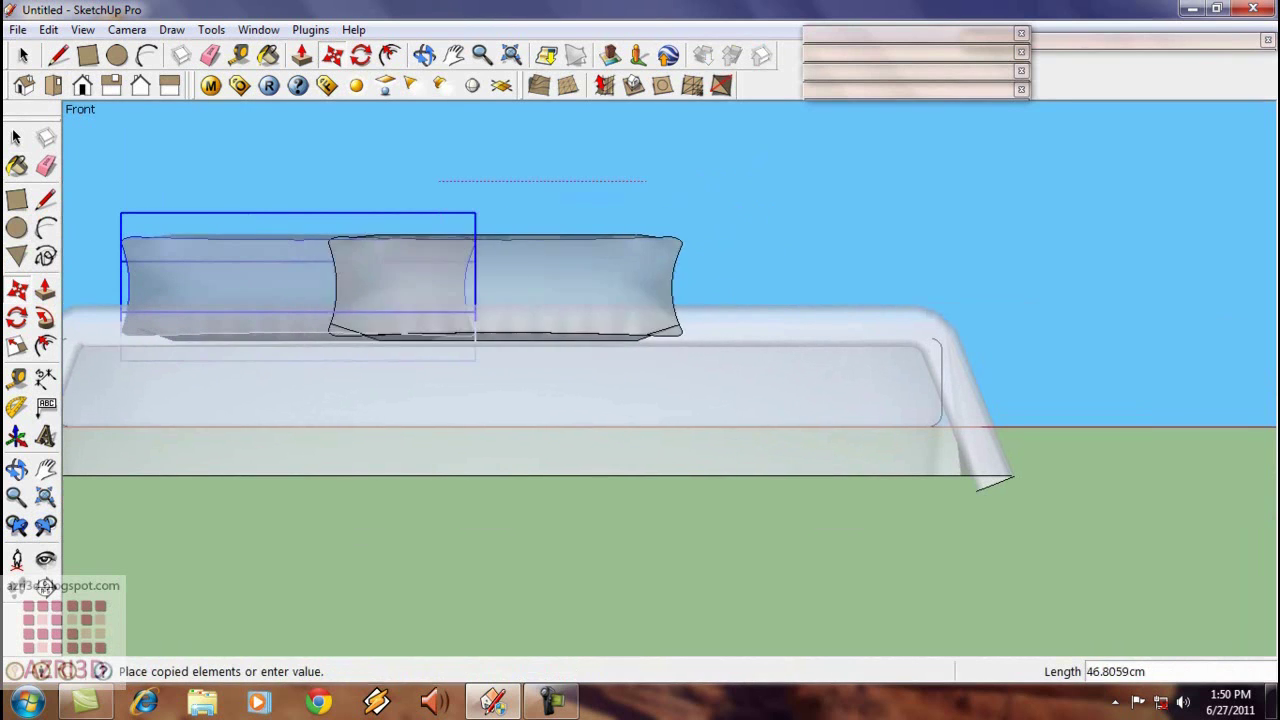
click(867, 240)
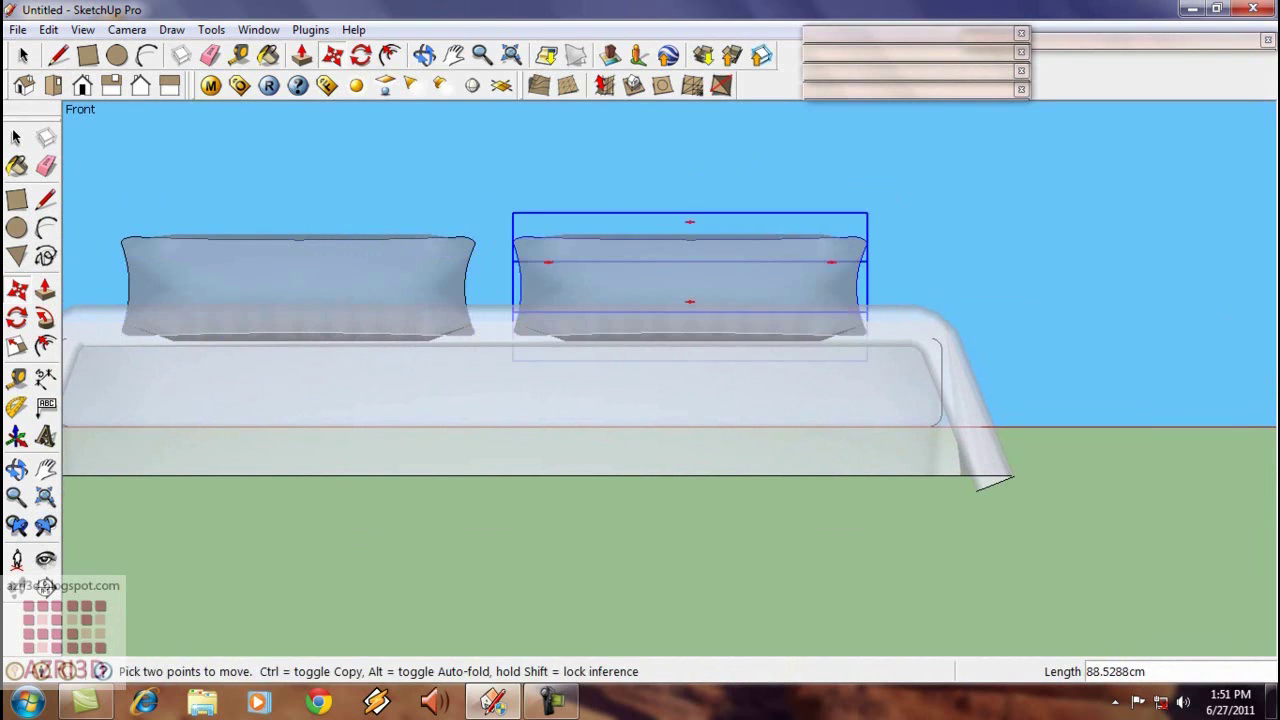
middle_drag(521, 287, 489, 333)
scroll(498, 340, down, 5)
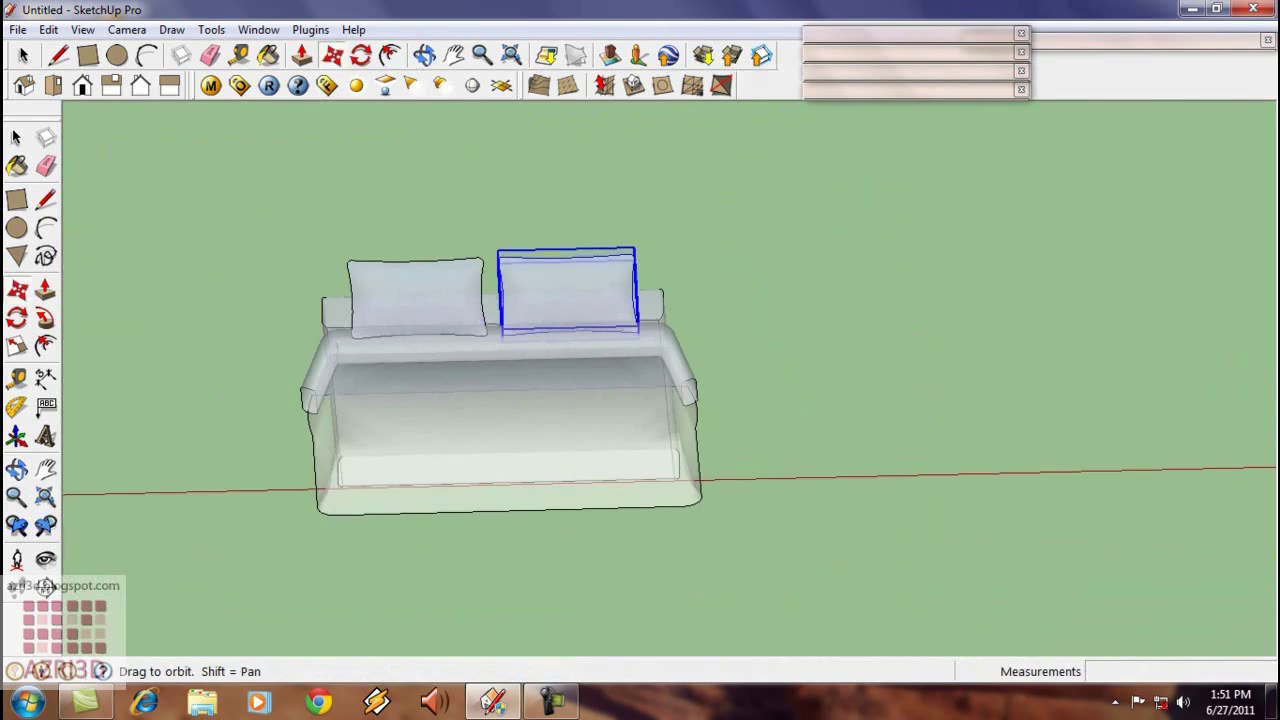
- Copy the second tilted pillow along the red axis to an empty spot beside the bed
middle_drag(462, 400, 502, 462)
key(space)
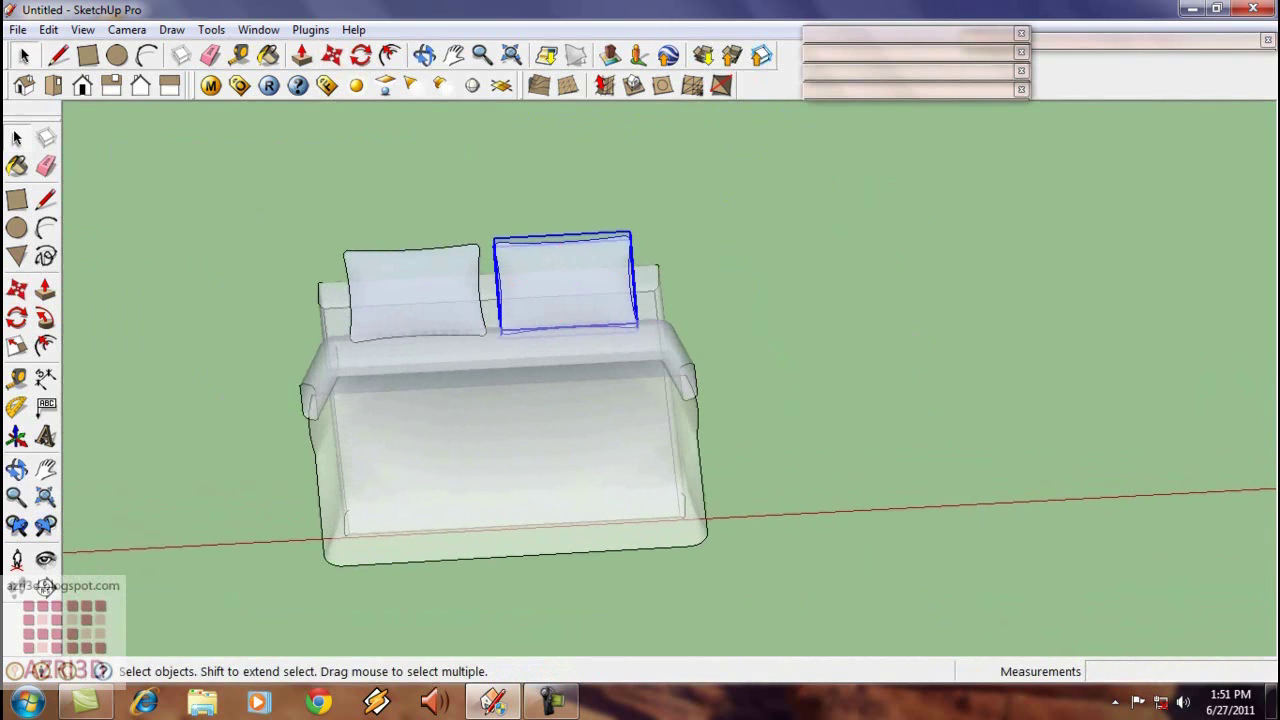
key(m)
click(590, 280)
key(ctrl)
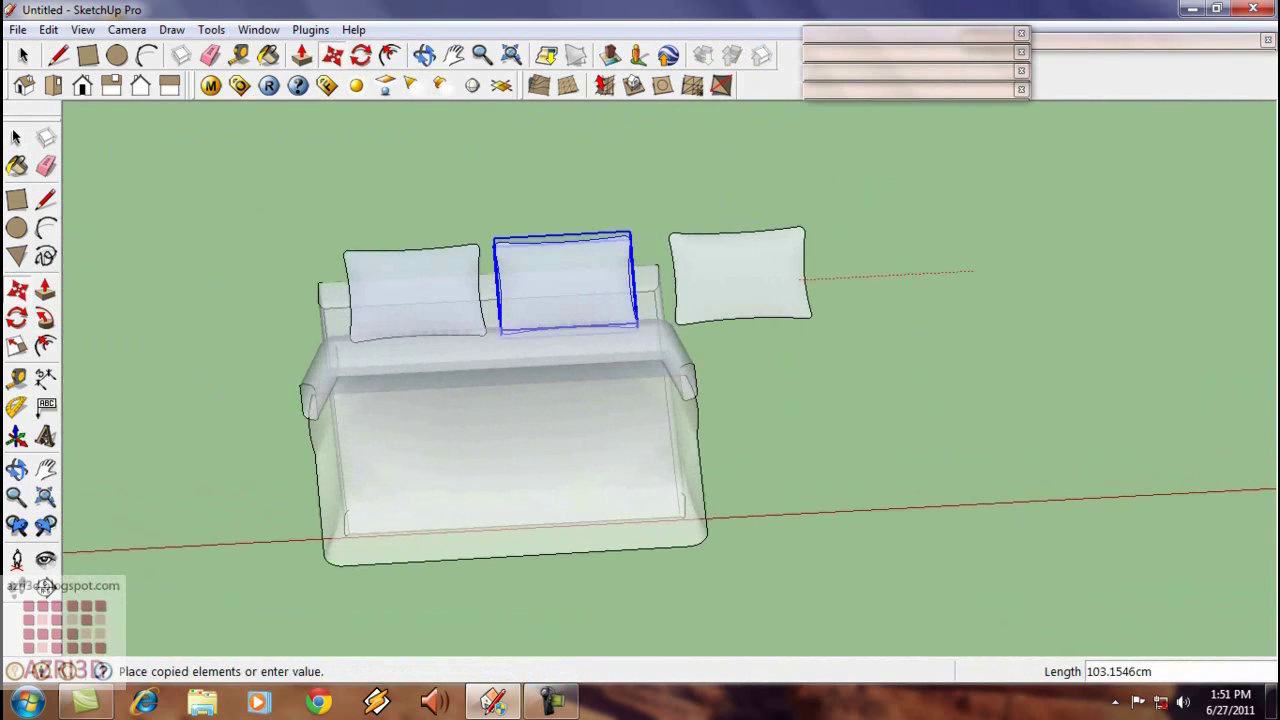
click(800, 278)
- Scale the copied pillow to 0.67 along red and 0.80 along green, and shrink it further uniformly into a small cushion
key(s)
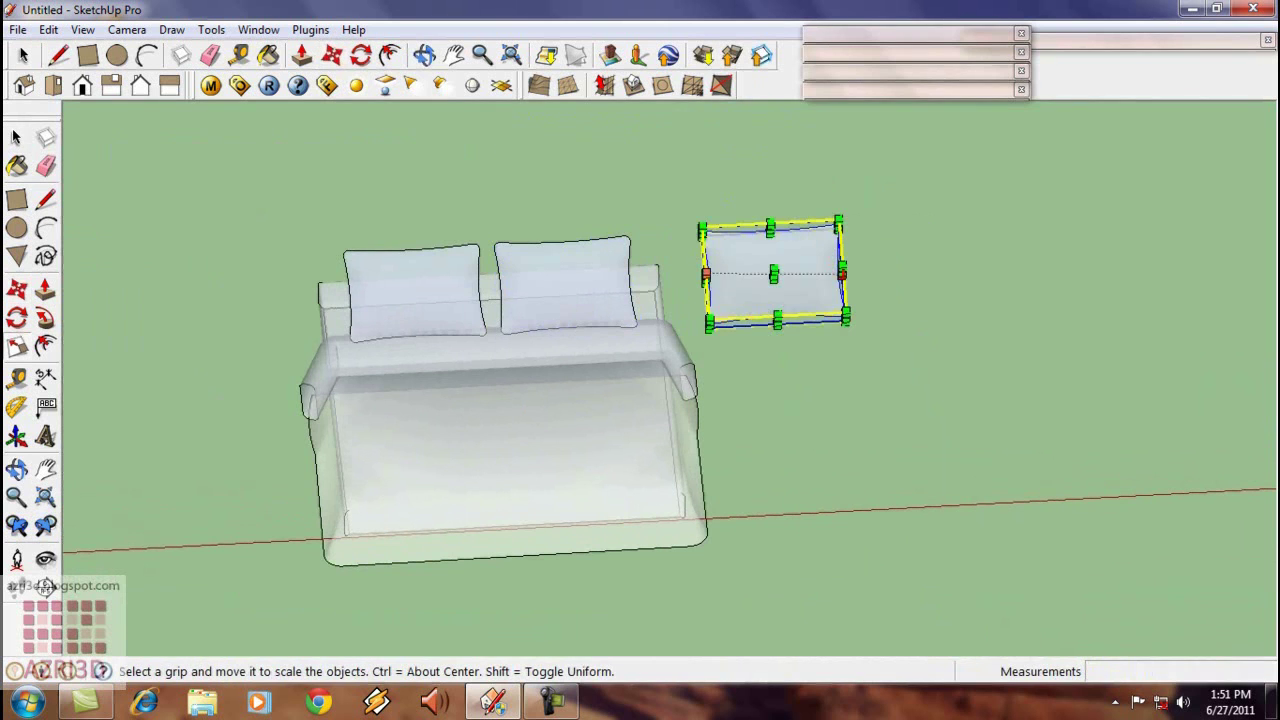
scroll(845, 270, up, 4)
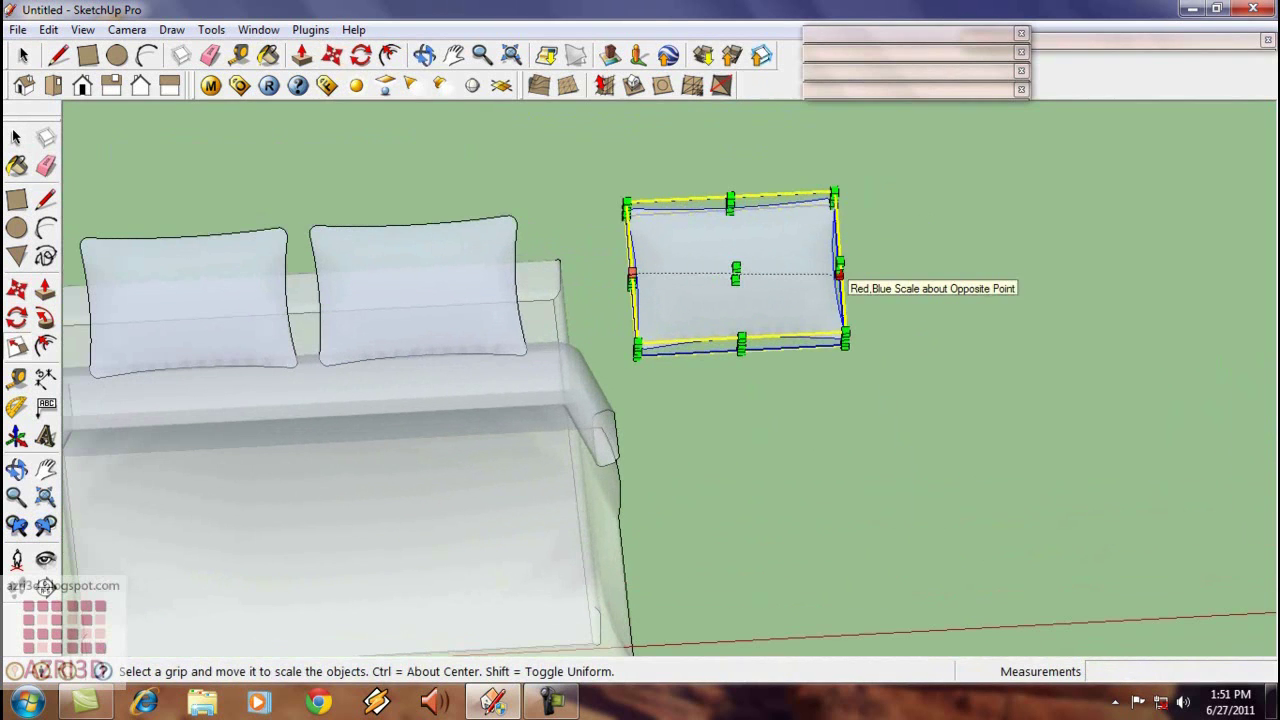
drag(838, 263, 733, 270)
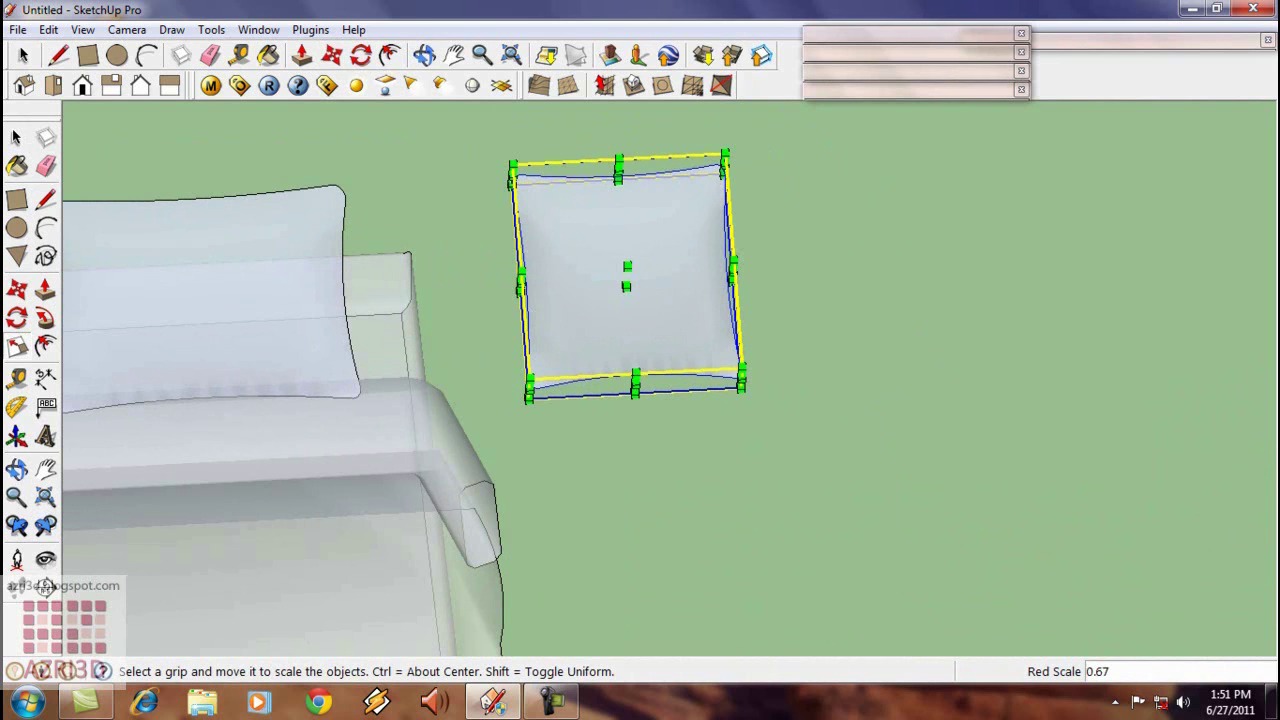
drag(618, 169, 622, 212)
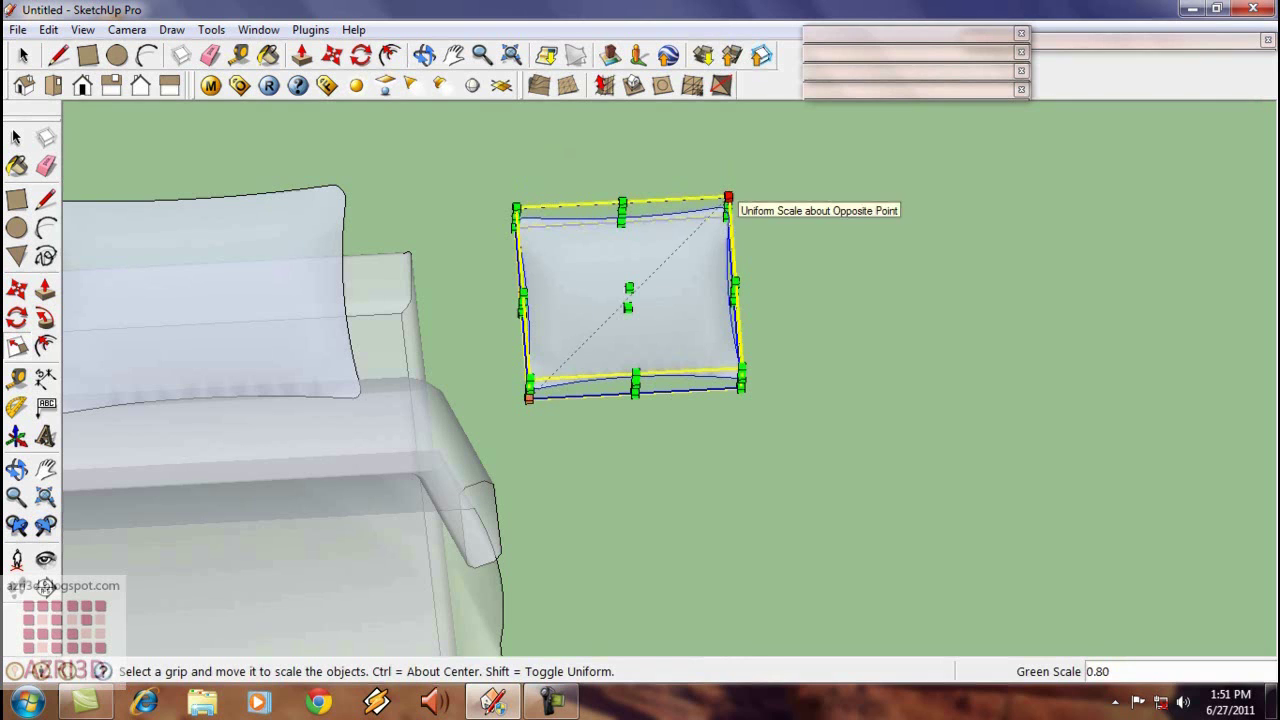
drag(728, 199, 706, 220)
scroll(852, 340, down, 3)
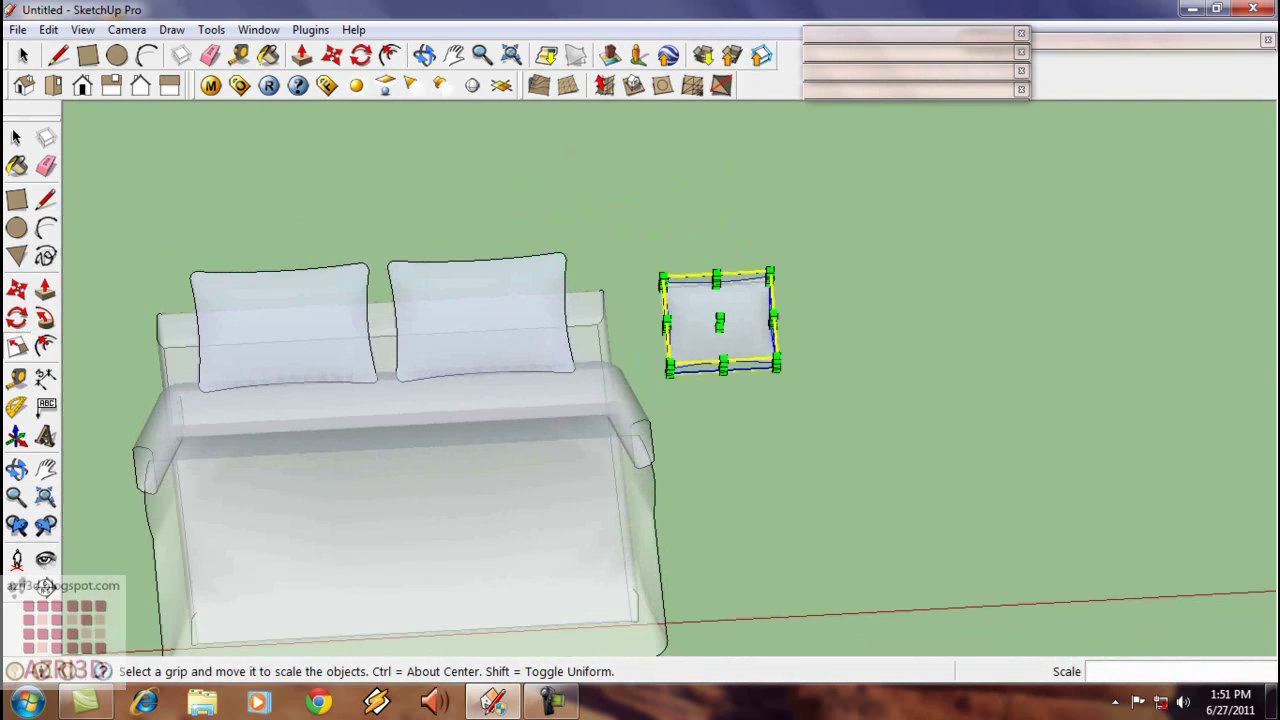
key(space)
click(852, 340)
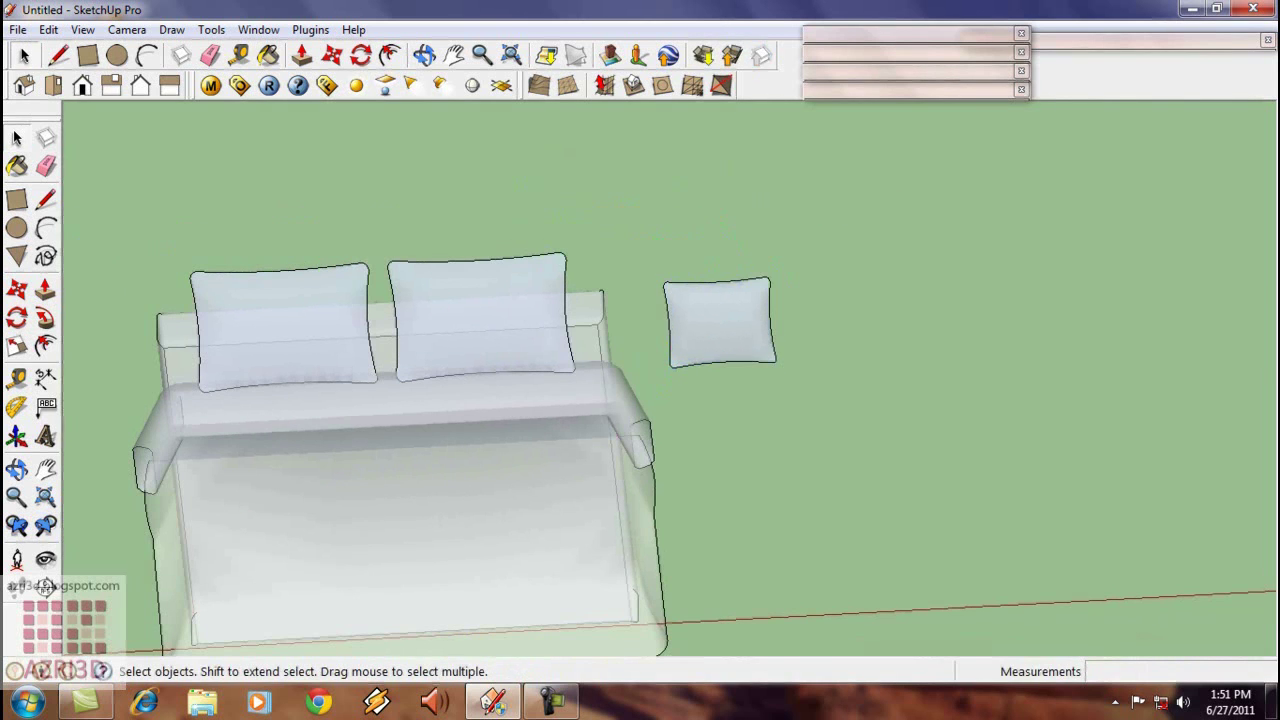
- Move the small cushion about 152 cm onto the bed, centred between the two large pillows
click(727, 345)
key(m)
click(726, 361)
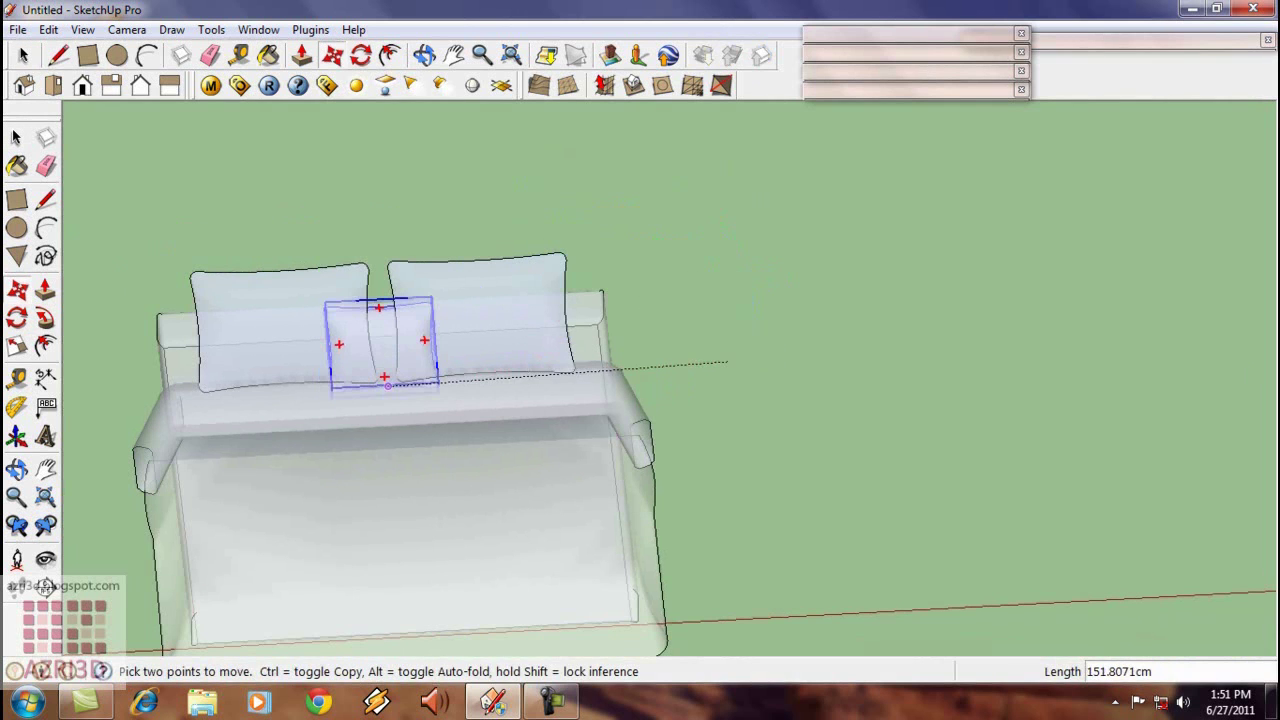
click(389, 380)
- In the right view, move the small cushion about 12.9 cm in front of the large pillows and nudge it 1 cm toward the blanket
middle_drag(534, 377, 420, 300)
middle_drag(600, 330, 640, 290)
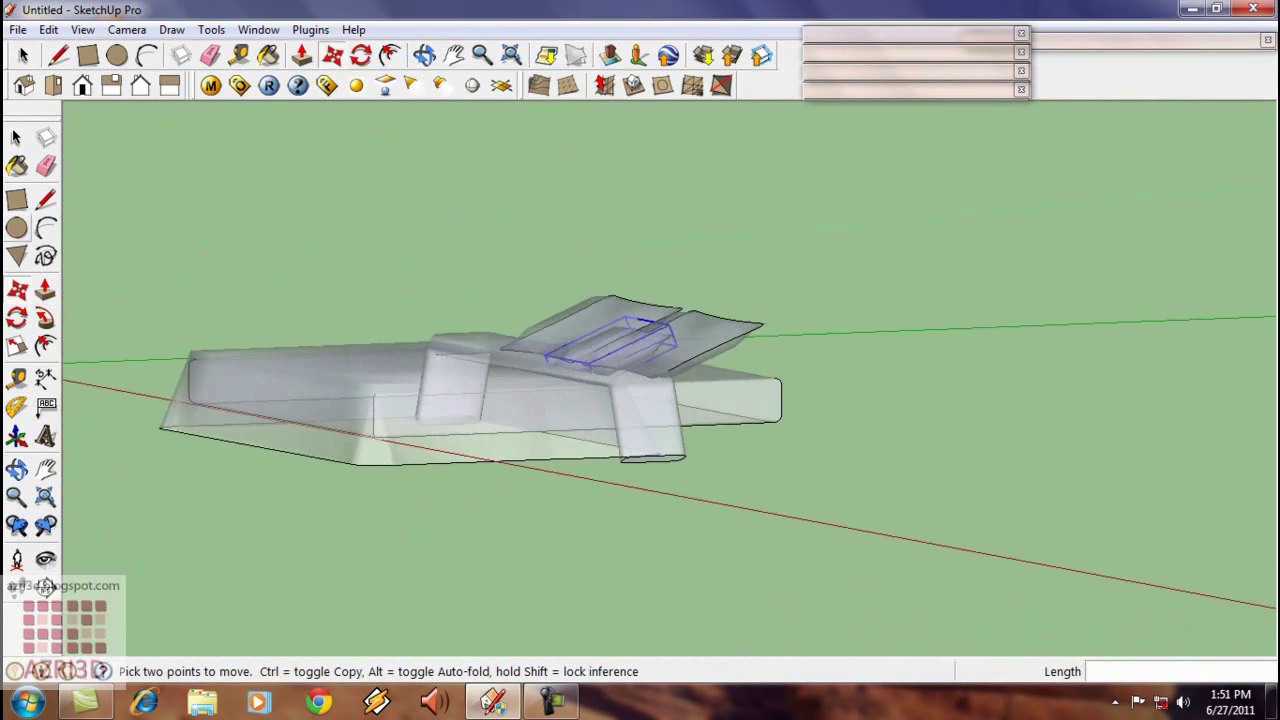
click(82, 85)
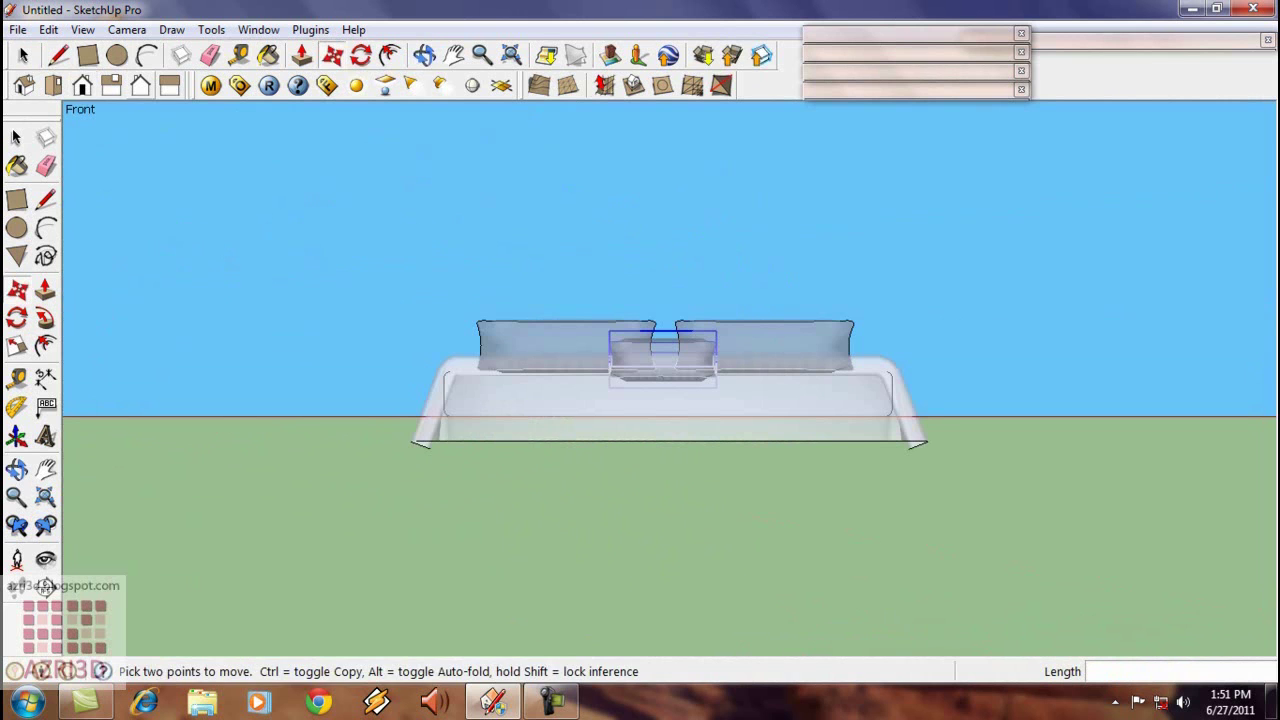
click(140, 85)
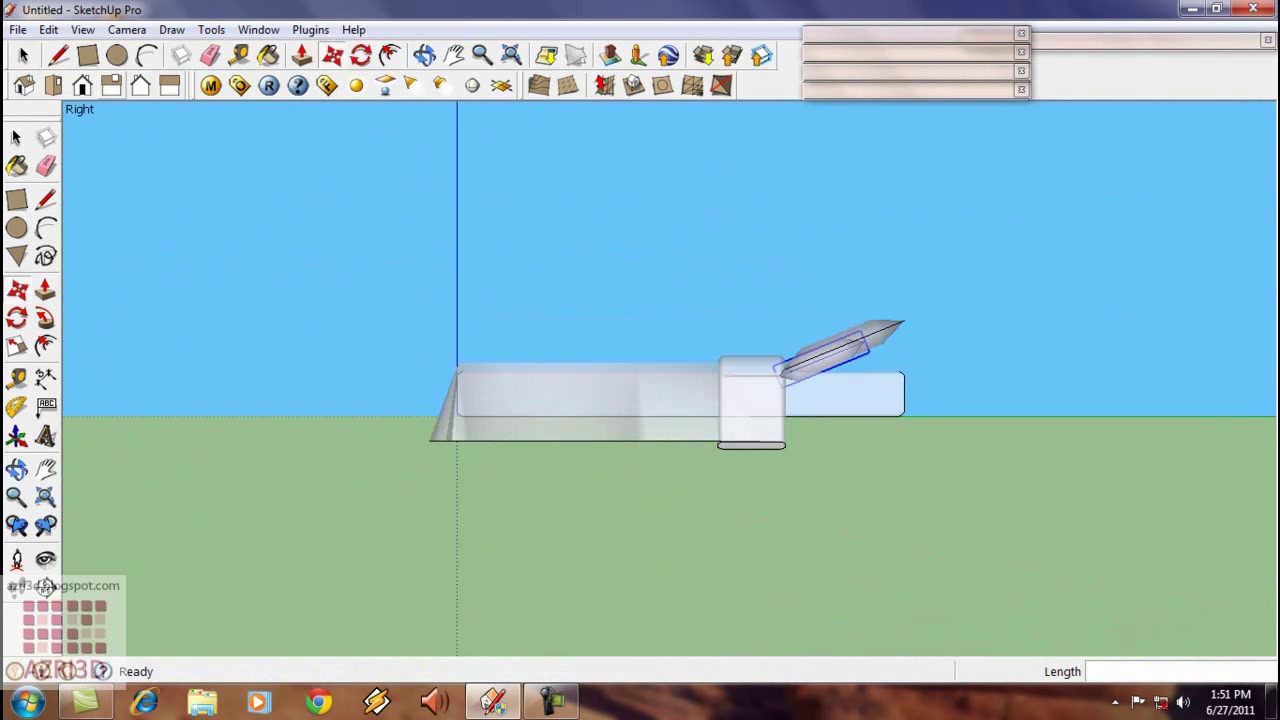
click(111, 85)
scroll(880, 355, up, 3)
click(961, 378)
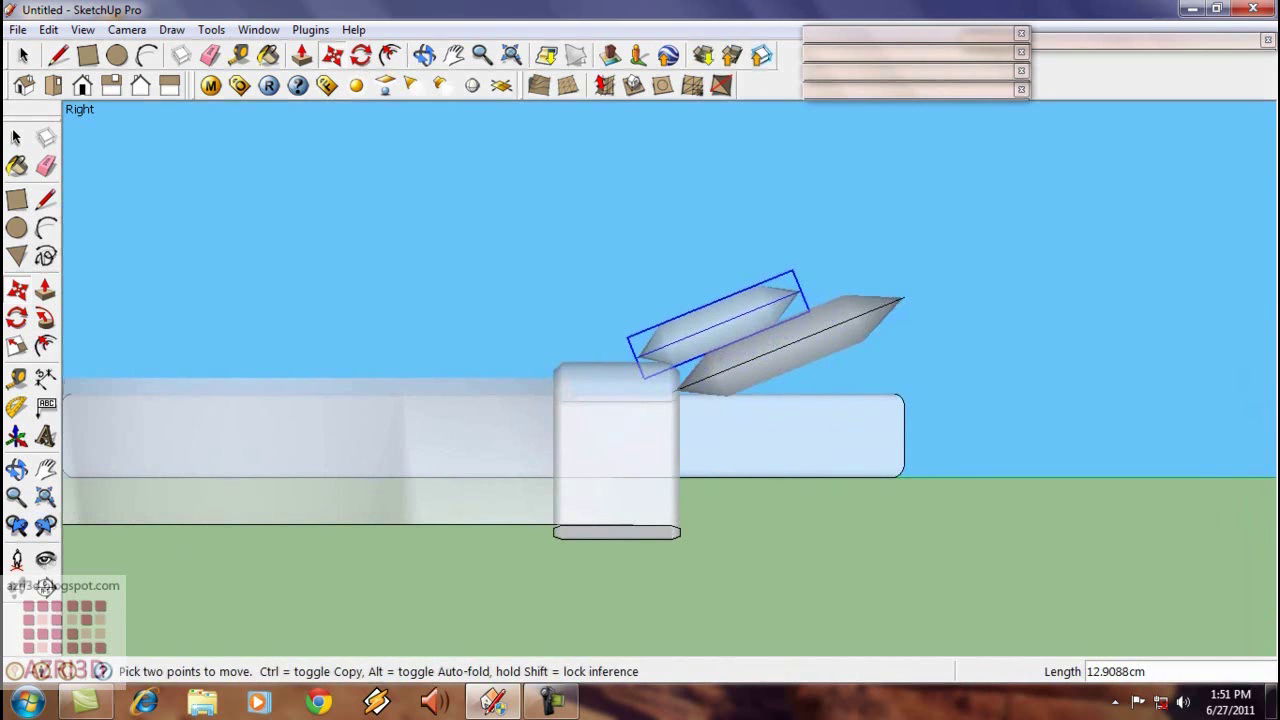
scroll(800, 383, up, 2)
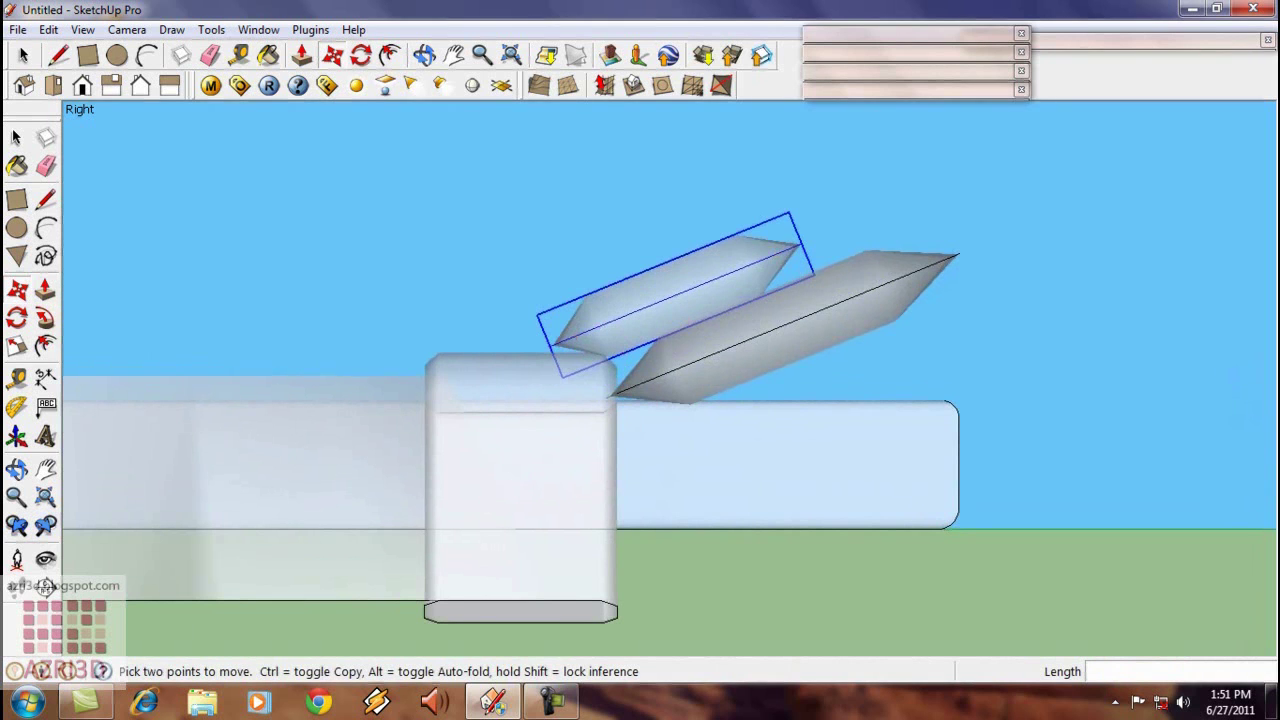
click(675, 295)
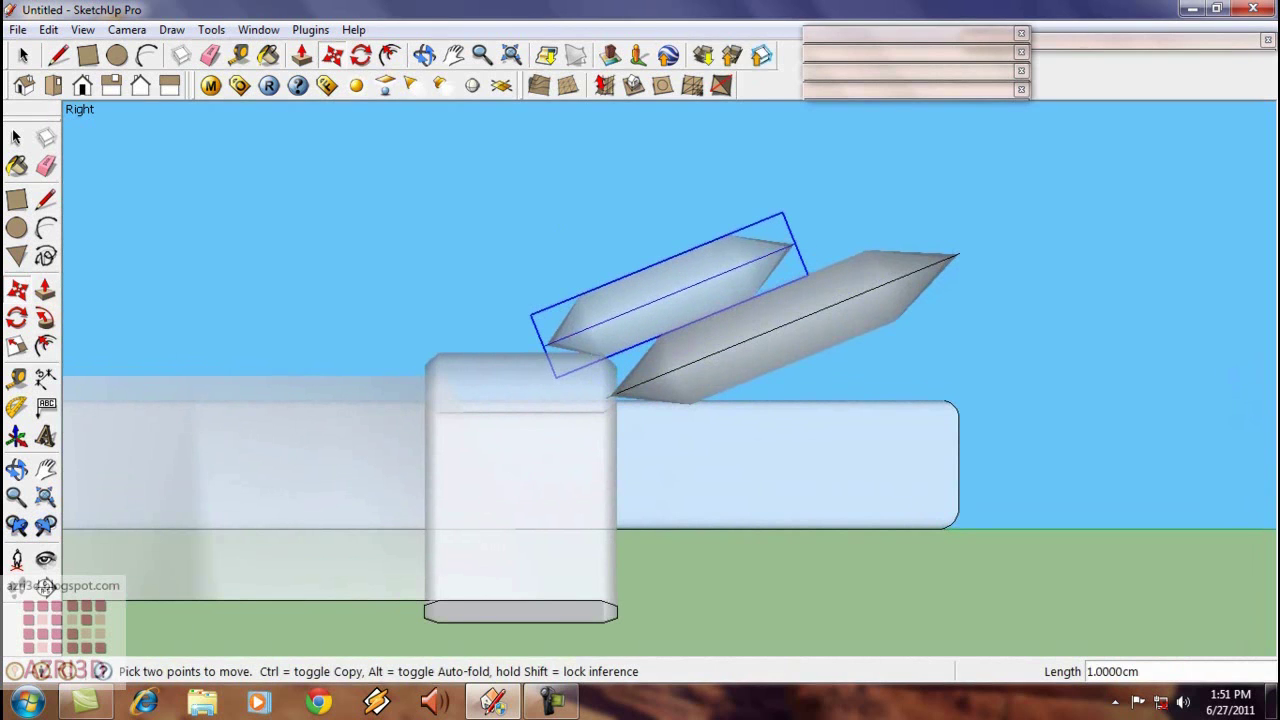
click(675, 295)
key(Escape)
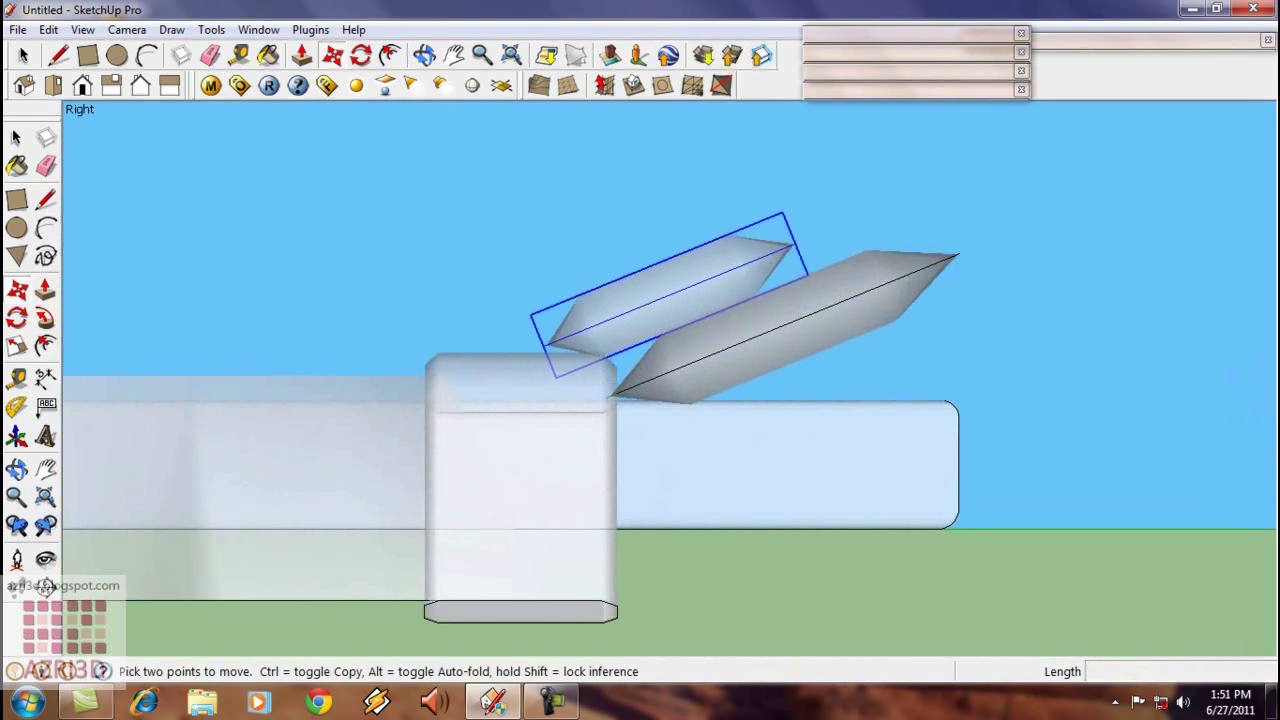
- Switch the camera from parallel projection to perspective and view the bed from above at an angle
click(126, 29)
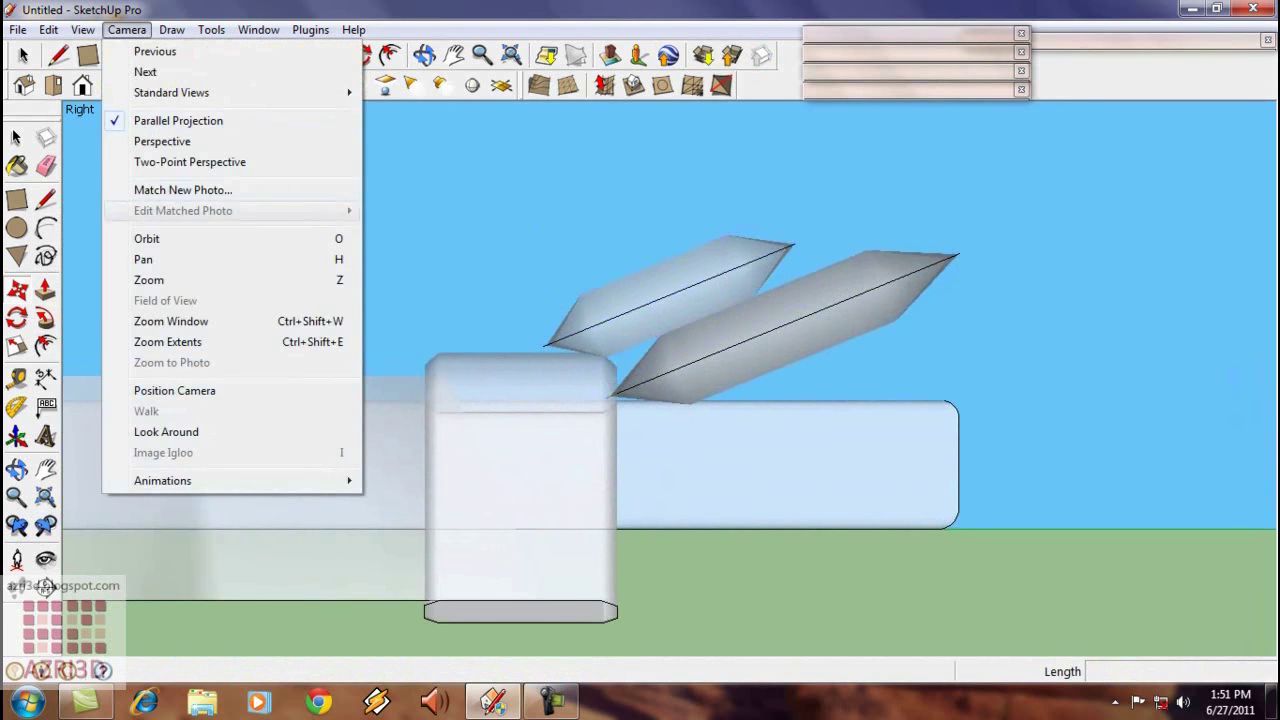
click(160, 141)
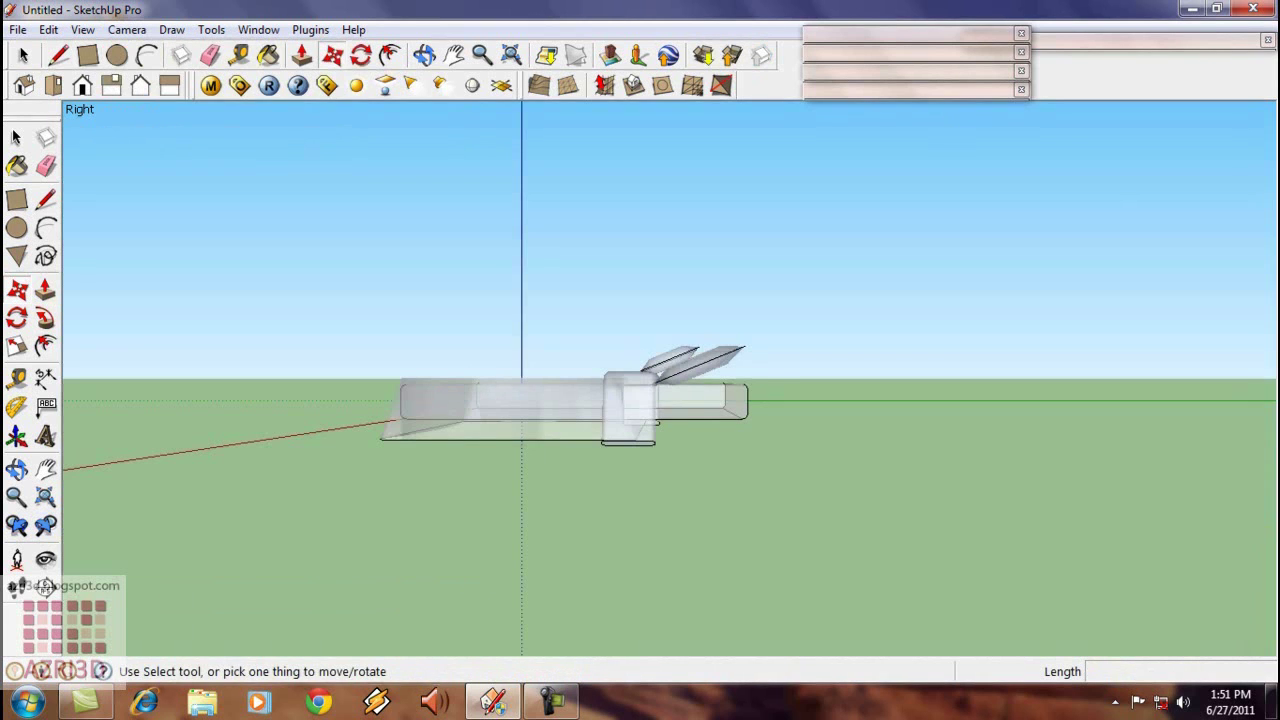
middle_drag(560, 340, 740, 500)
scroll(690, 380, up, 4)
click(694, 214)
shift+click(857, 329)
key(m)
key(space)
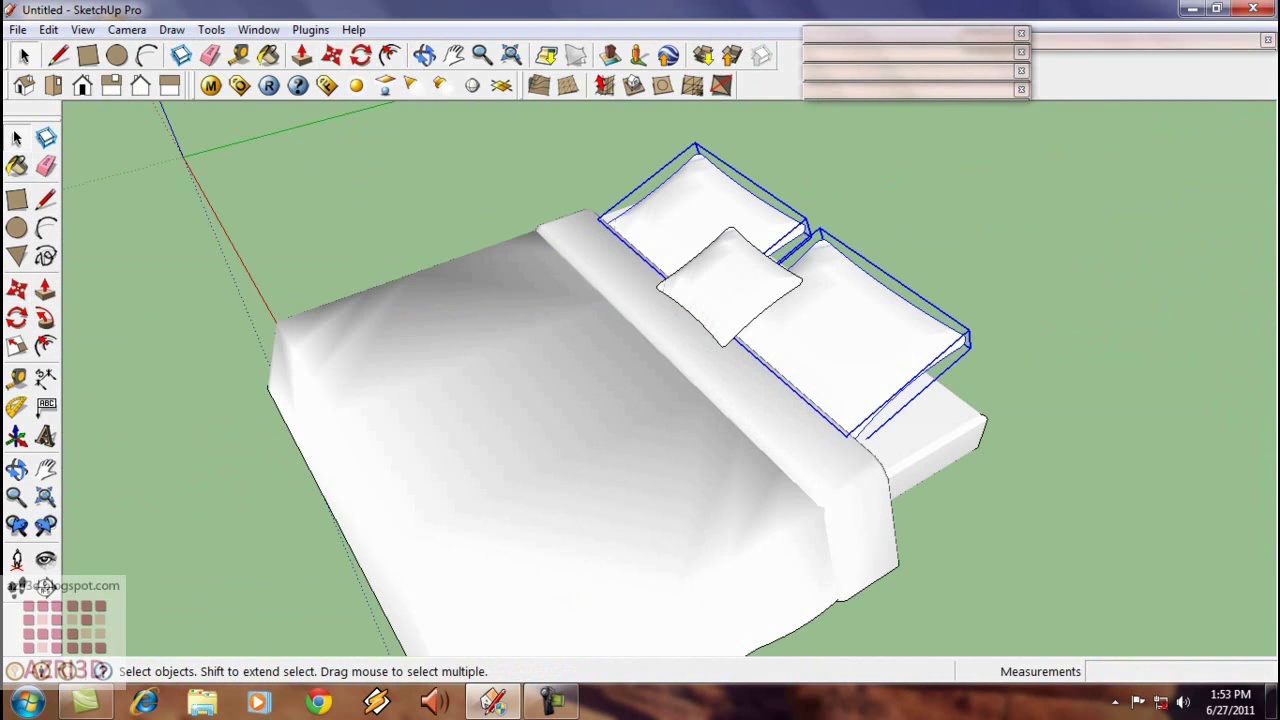
- Intersect the faces of the blanket, the folded strip and the mattress to create edges where they meet
click(600, 400)
shift+click(790, 425)
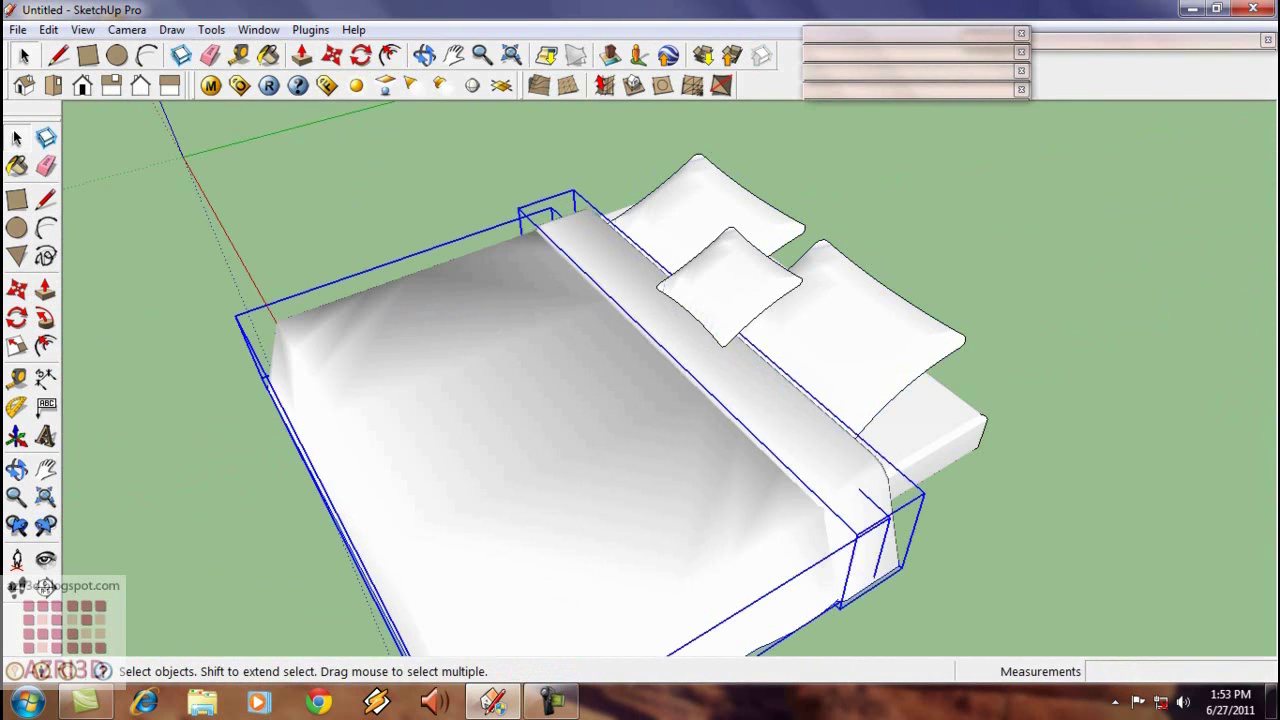
shift+click(932, 428)
right_click(897, 169)
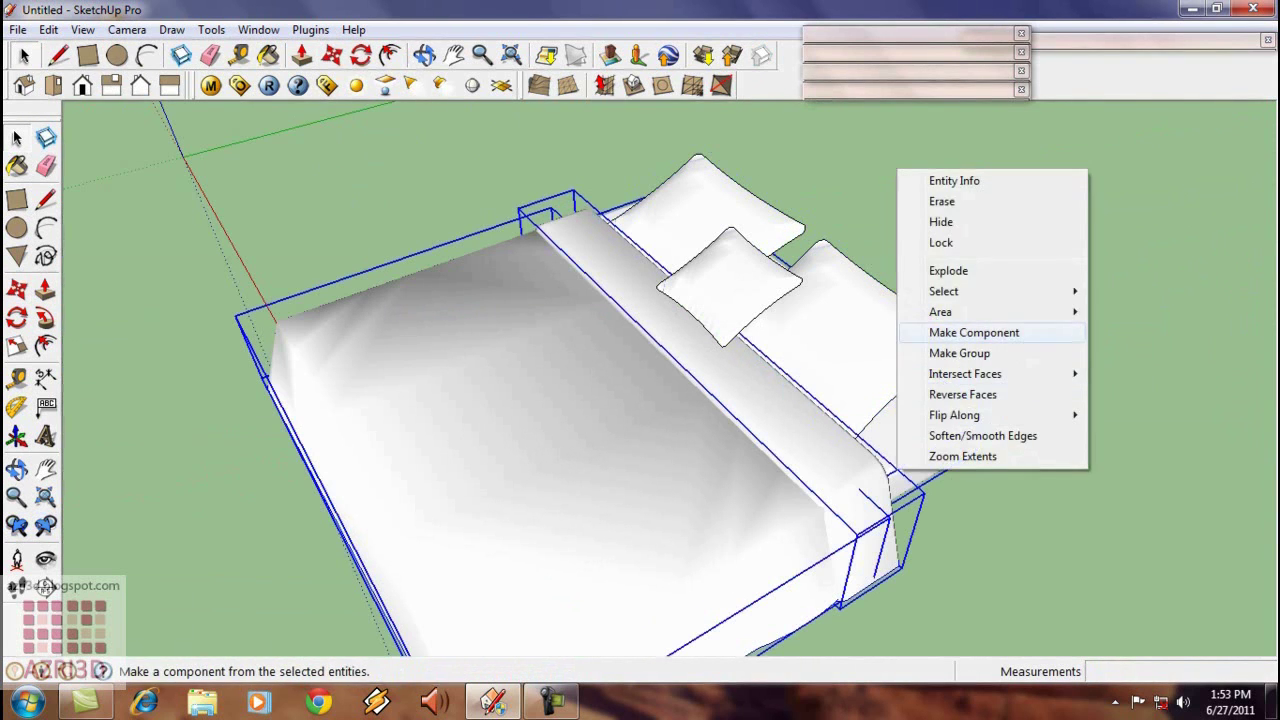
mouse_move(990, 373)
click(1144, 373)
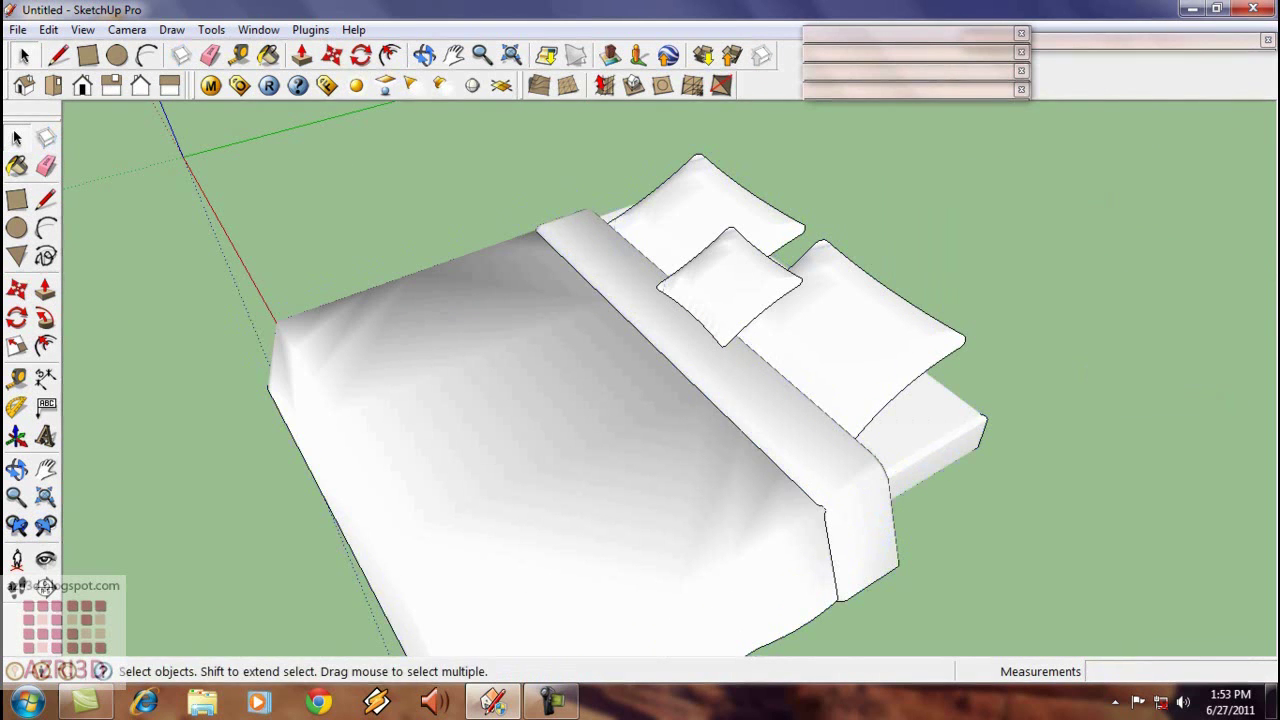
- Examine the finished bed with its blanket, strip and pillows from several angles
scroll(1110, 408, down, 2)
middle_drag(1110, 408, 1250, 370)
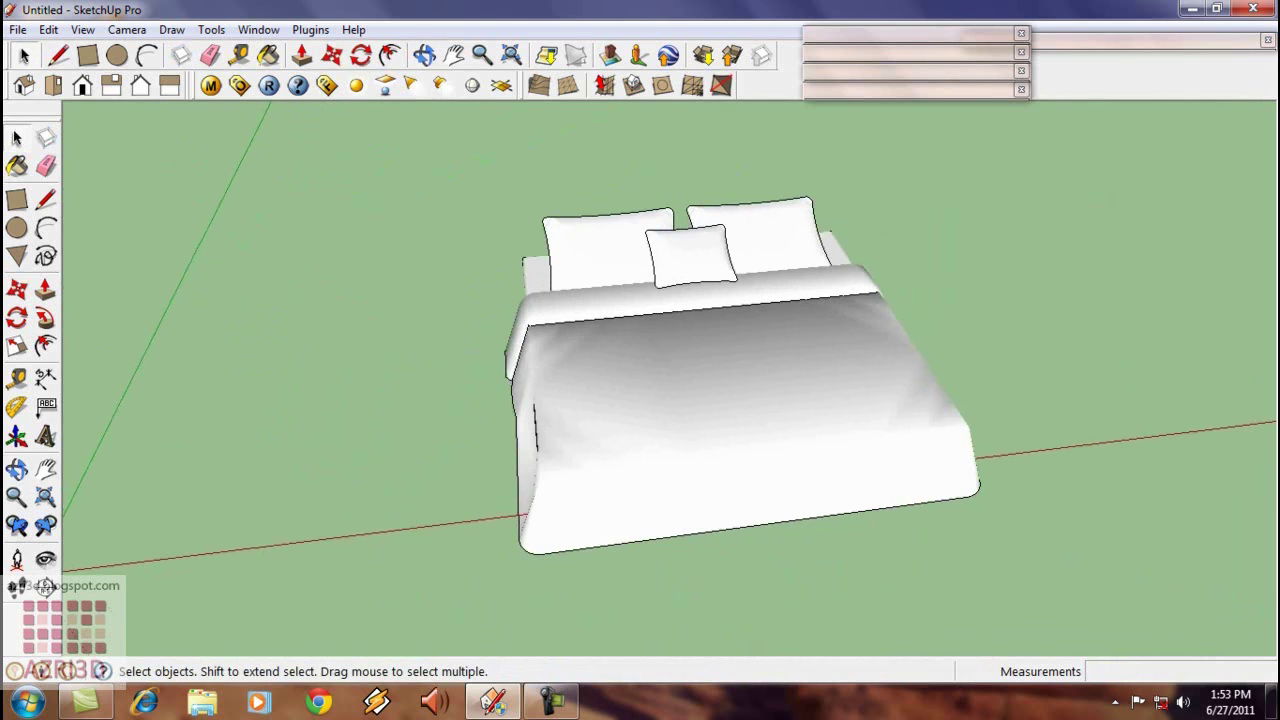
scroll(657, 462, up, 1)
middle_drag(657, 462, 464, 526)
scroll(642, 242, down, 2)
middle_drag(642, 242, 622, 326)
scroll(650, 370, down, 1)
scroll(660, 375, up, 2)
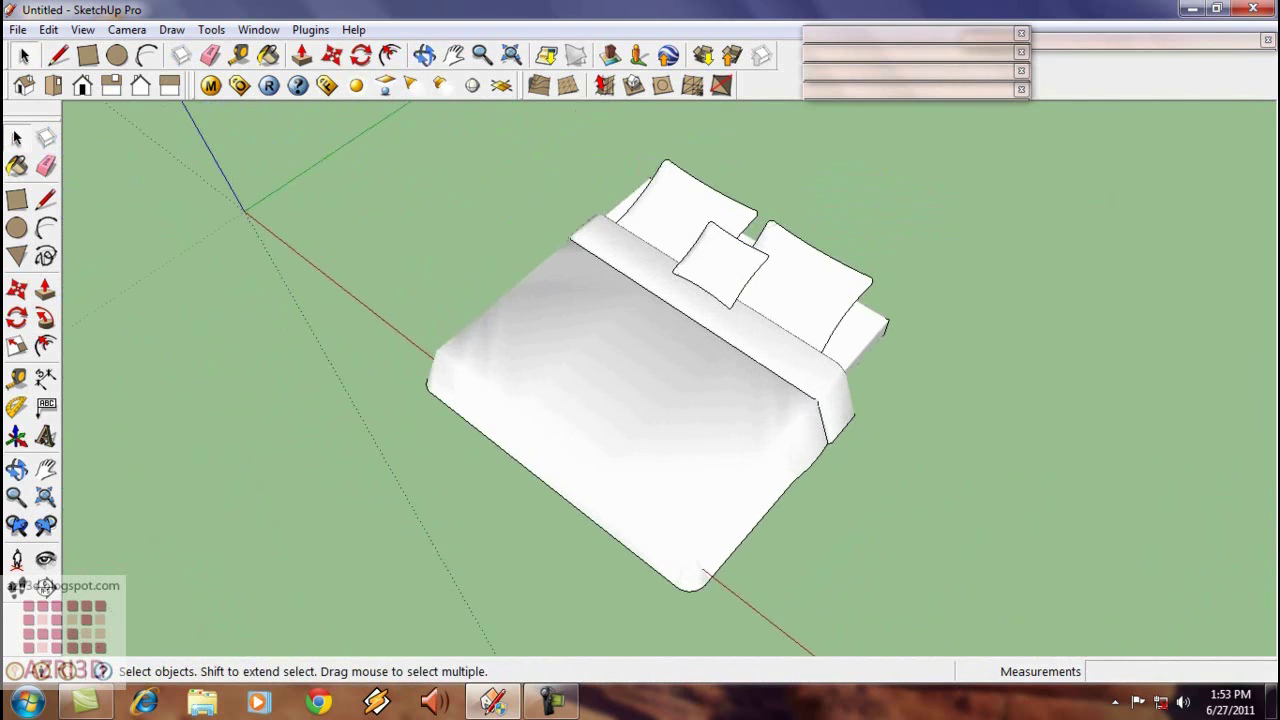